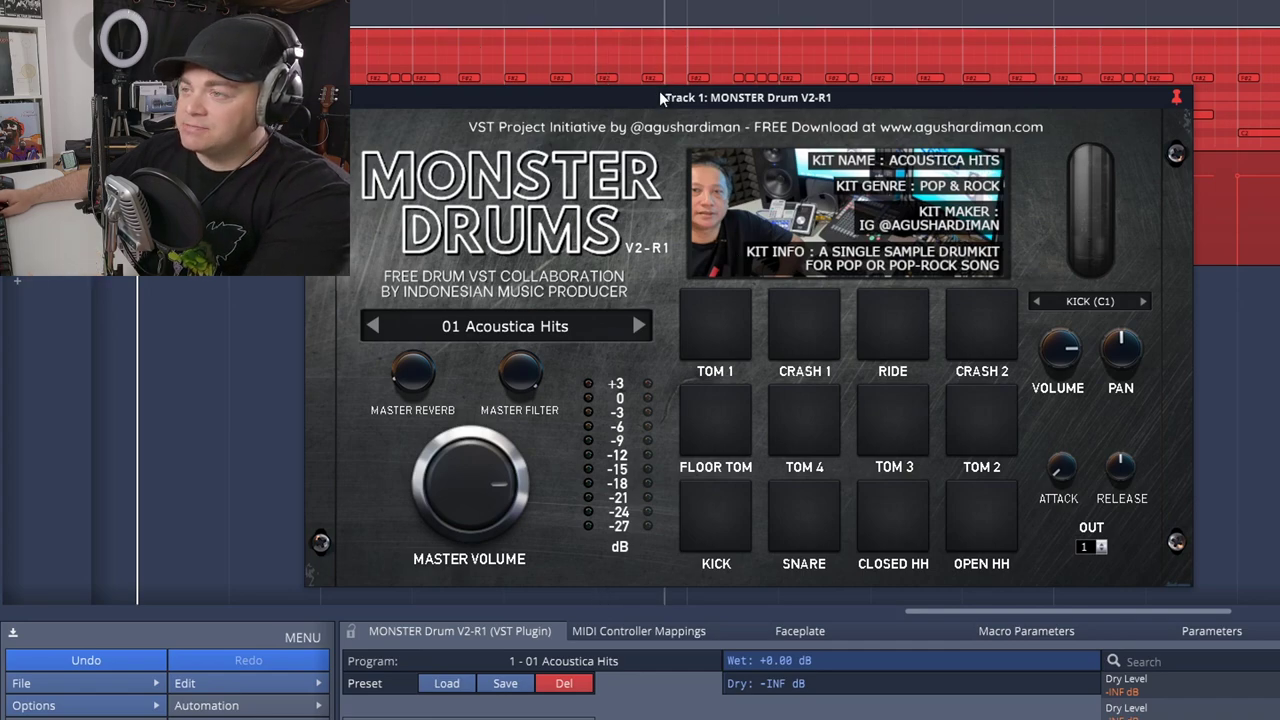
# - Play the track and hit the 01 Acoustica Hits FLOOR TOM, TOM 2, RIDE, CRASH 2 and OPEN HH pads
pyautogui.press('space')
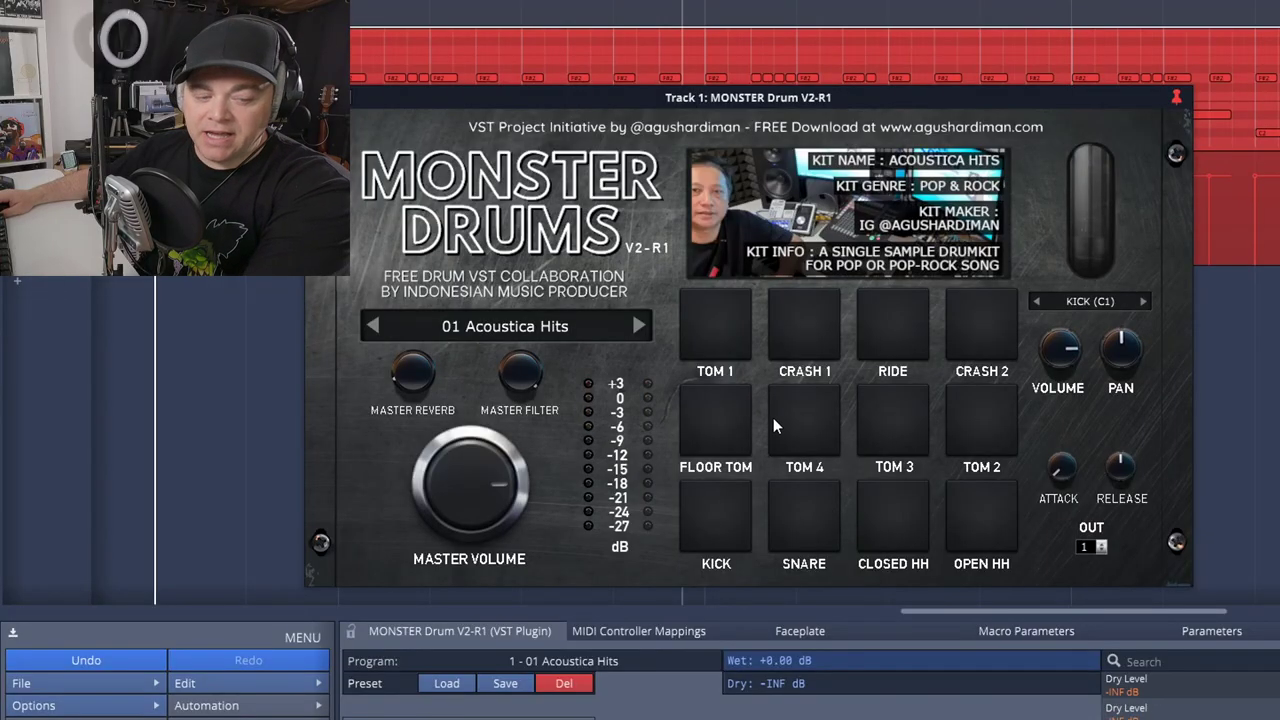
pyautogui.click(736, 417)
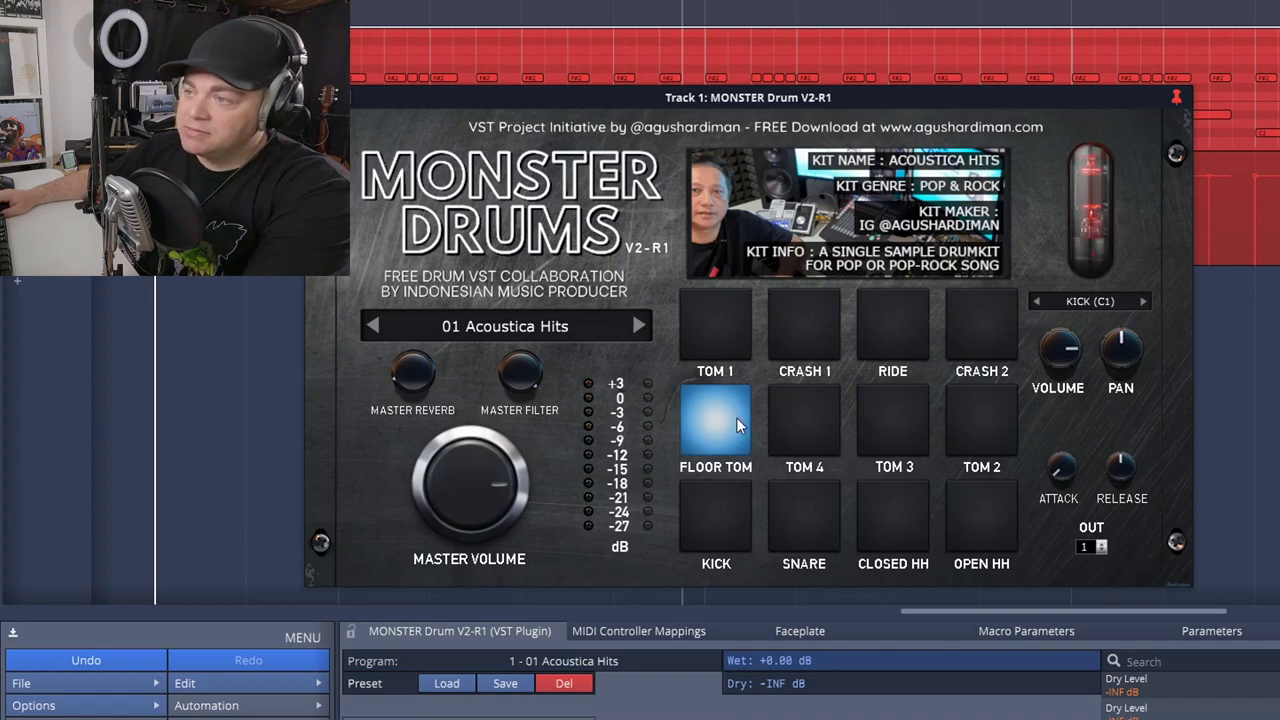
pyautogui.click(967, 432)
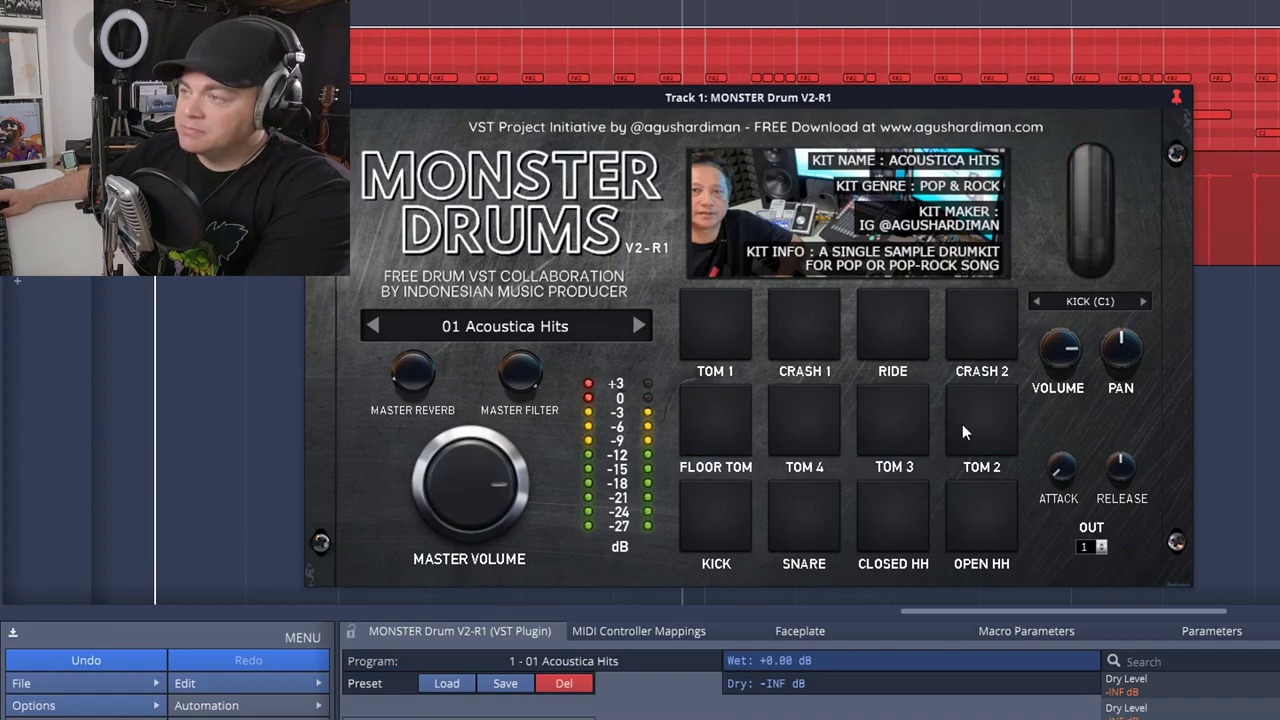
pyautogui.click(734, 347)
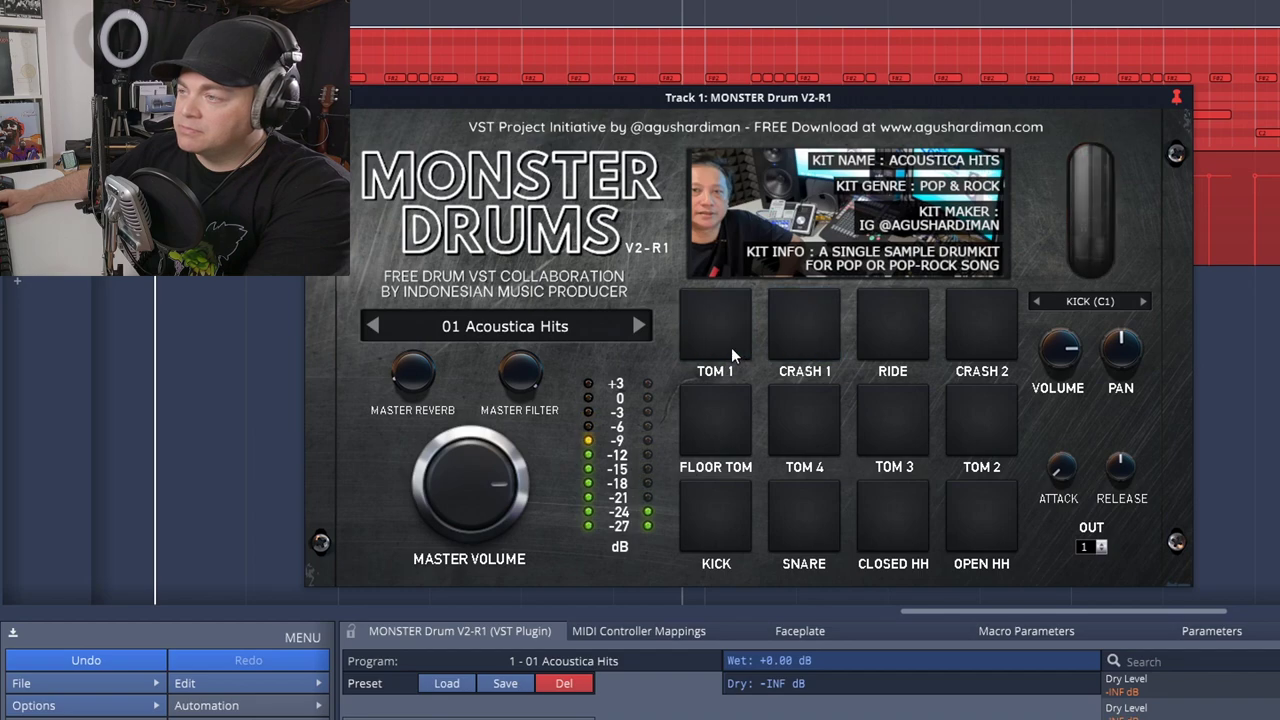
pyautogui.click(893, 330)
pyautogui.click(997, 339)
pyautogui.click(1010, 520)
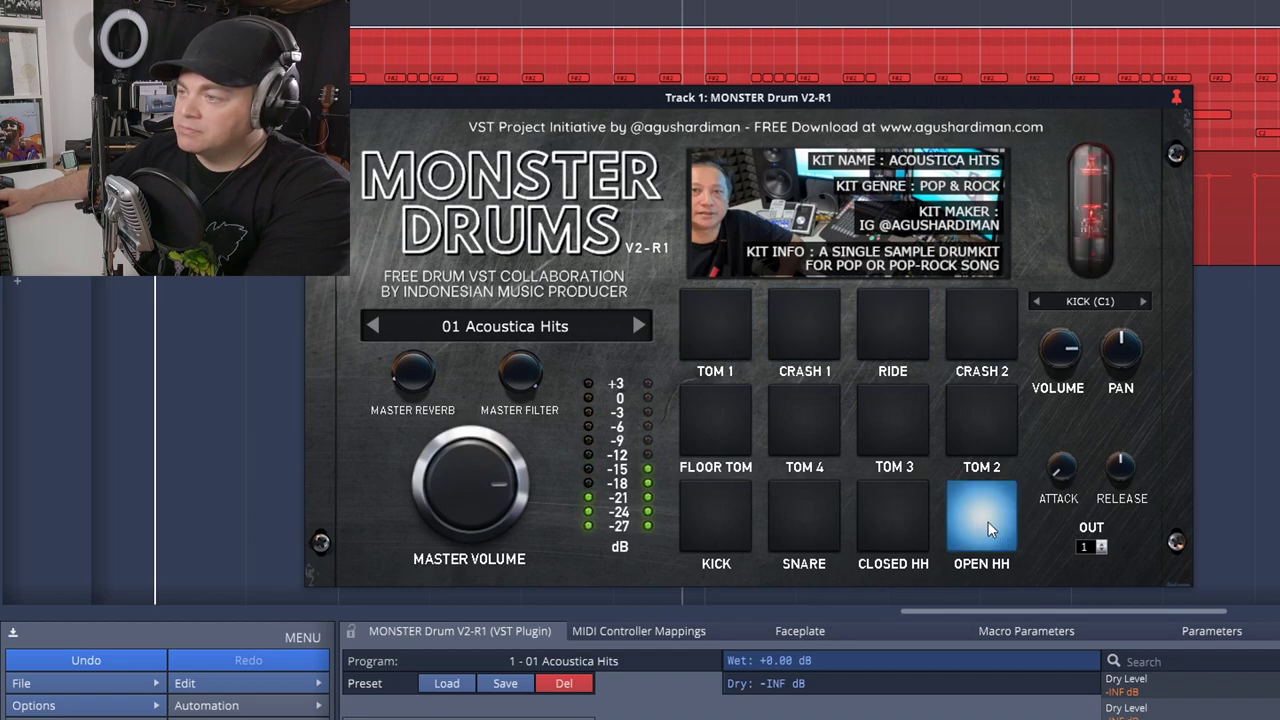
pyautogui.click(787, 520)
pyautogui.click(786, 470)
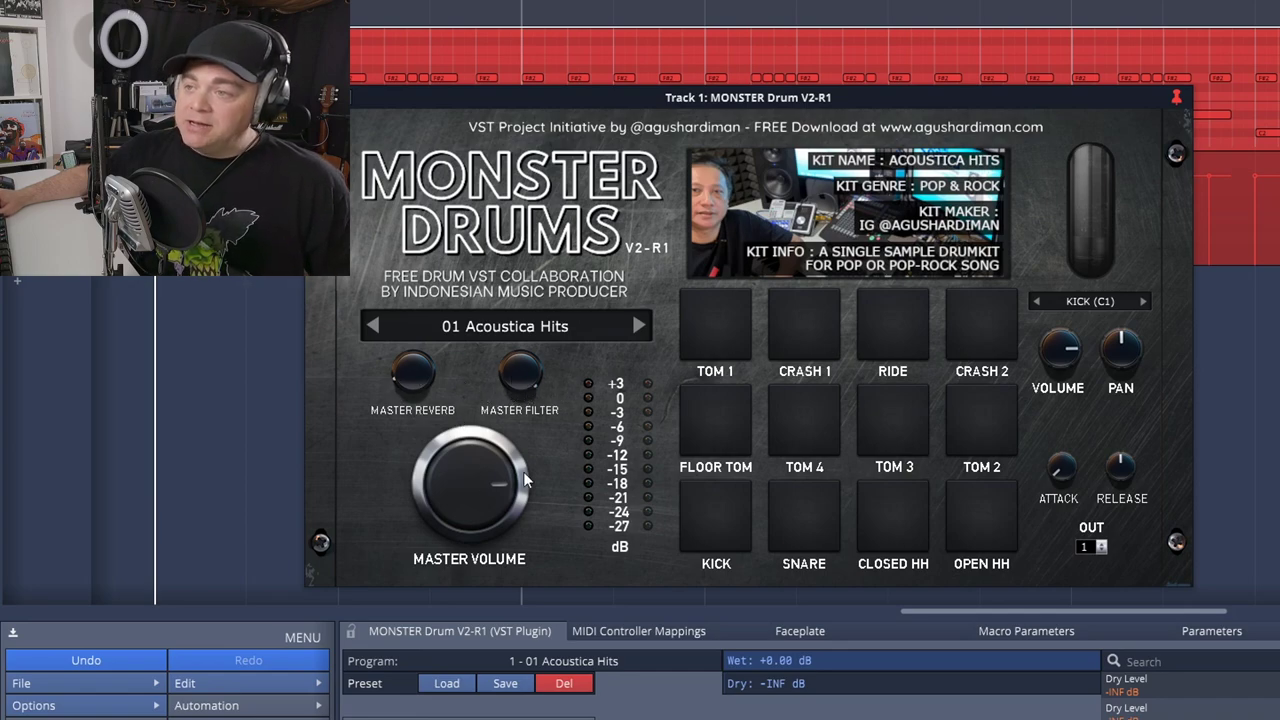
pyautogui.click(492, 333)
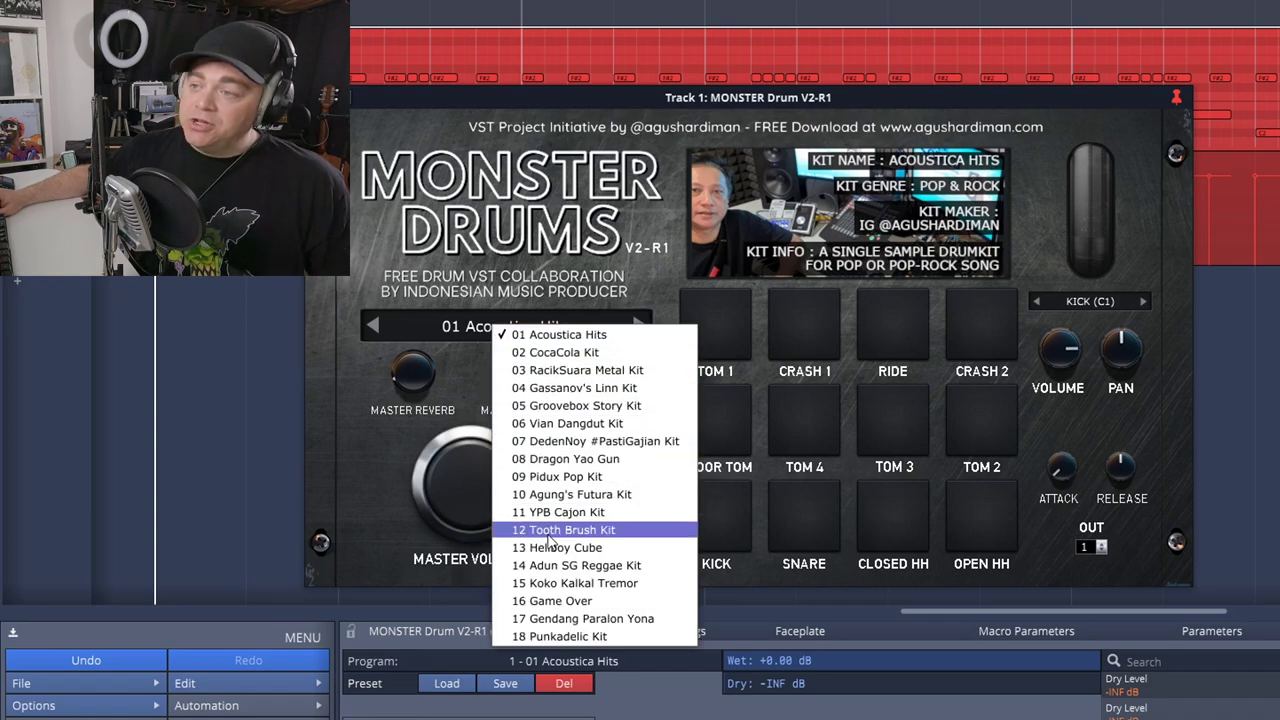
pyautogui.click(508, 214)
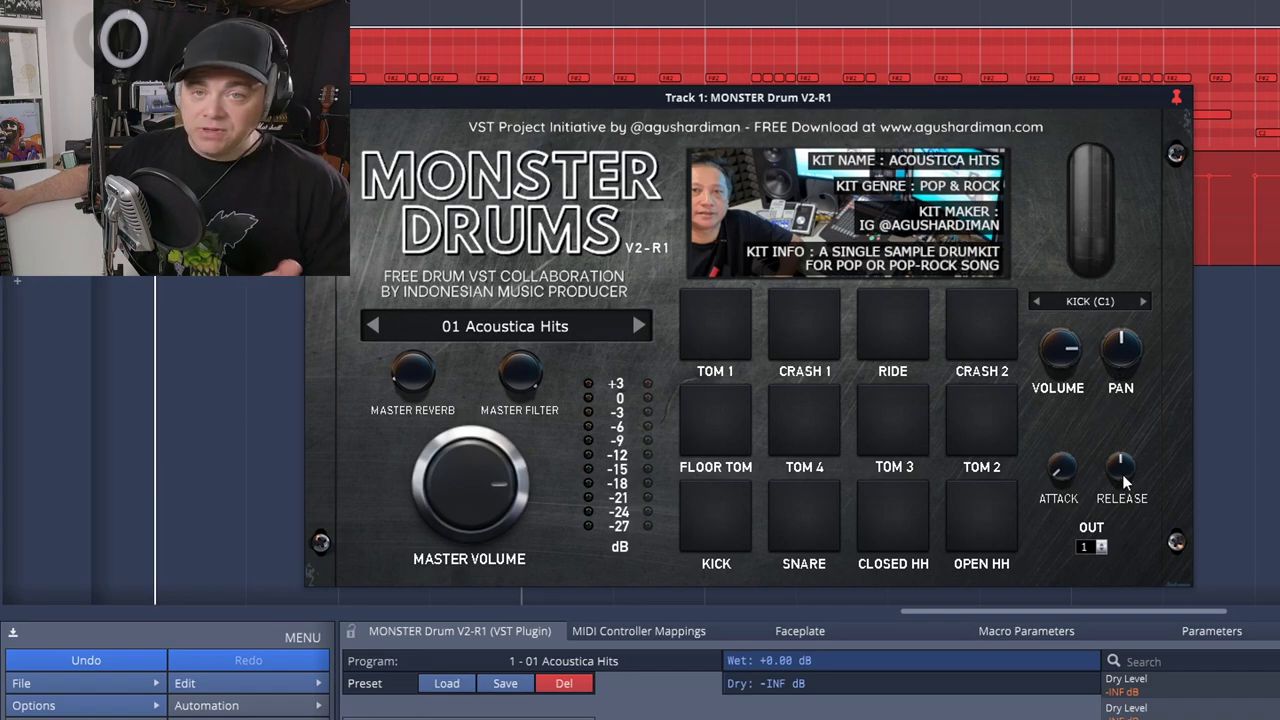
pyautogui.click(1100, 547)
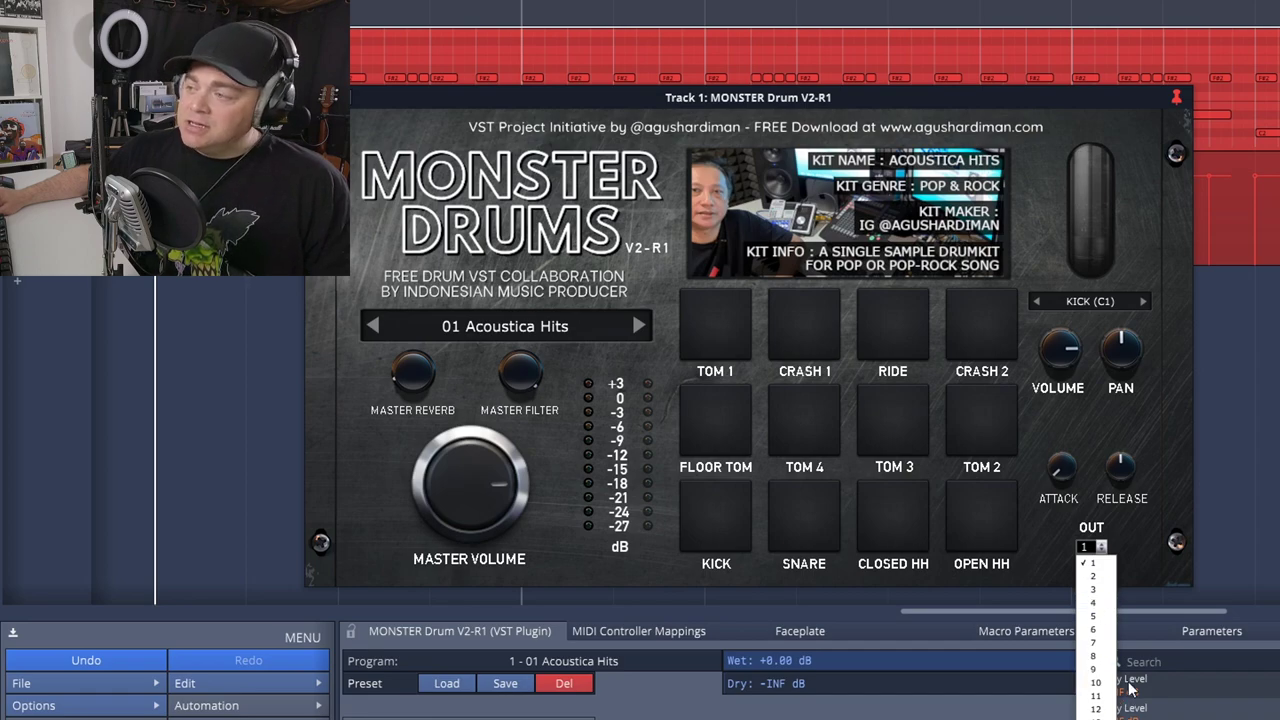
pyautogui.click(1173, 455)
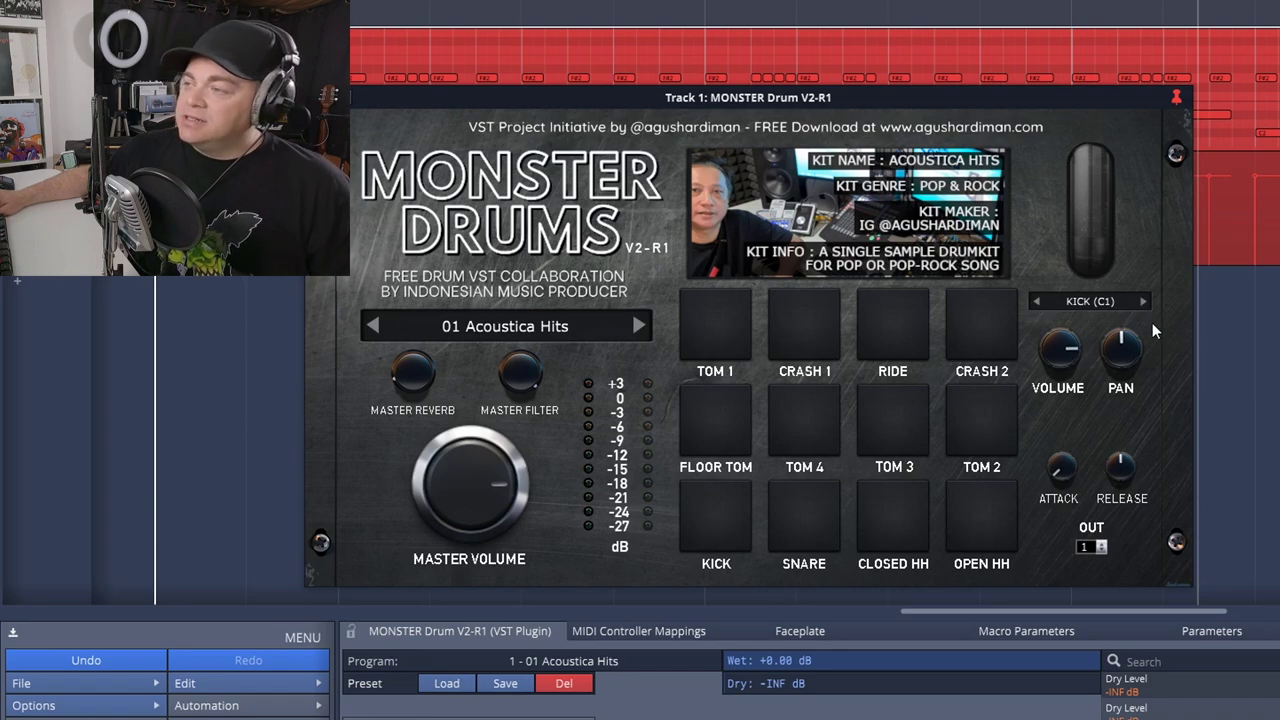
# - Pass through RIMSHOT (C#1), keep output 1, and settle on CLAP (D#1) as the adjusted sound
pyautogui.click(1134, 304)
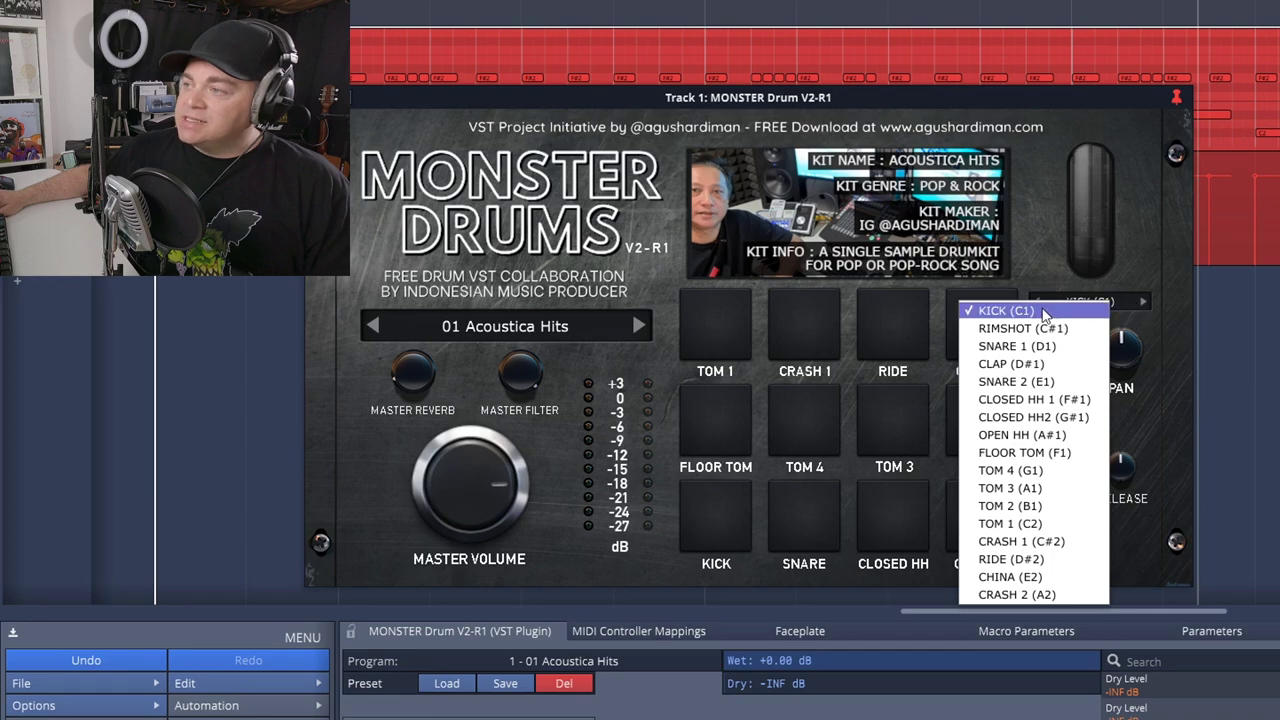
pyautogui.click(1020, 330)
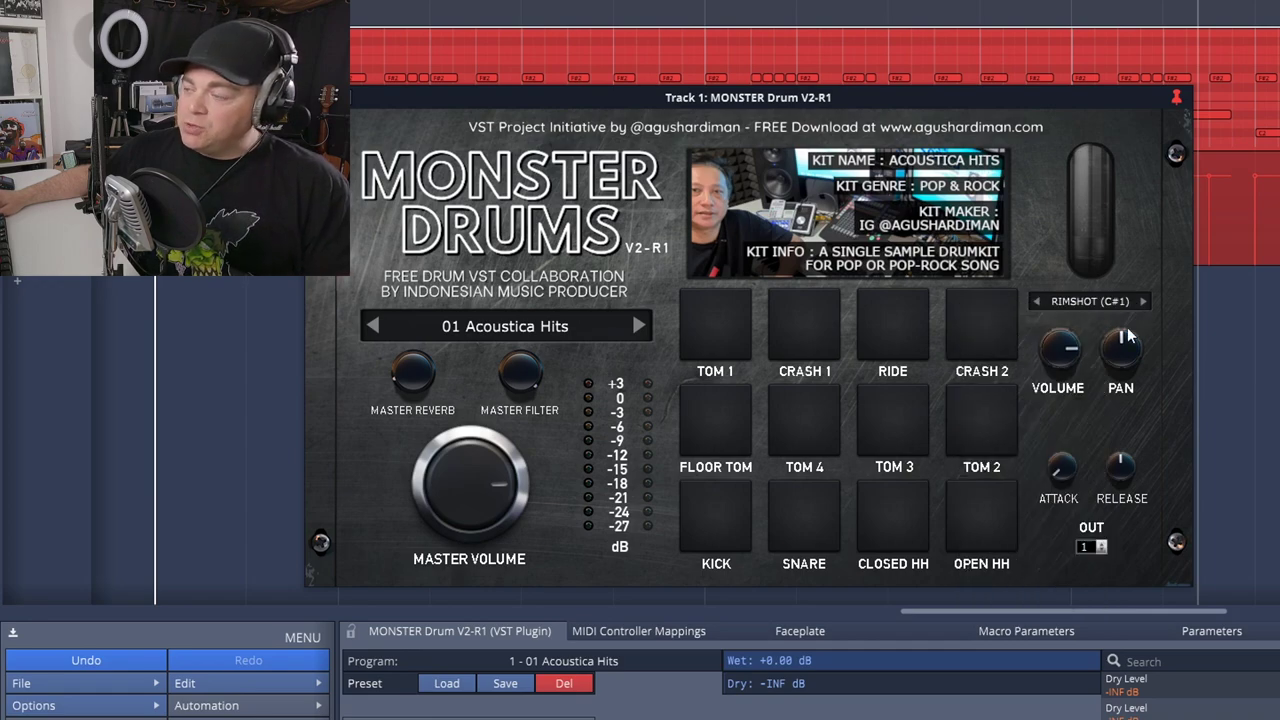
pyautogui.click(1098, 546)
pyautogui.click(1147, 442)
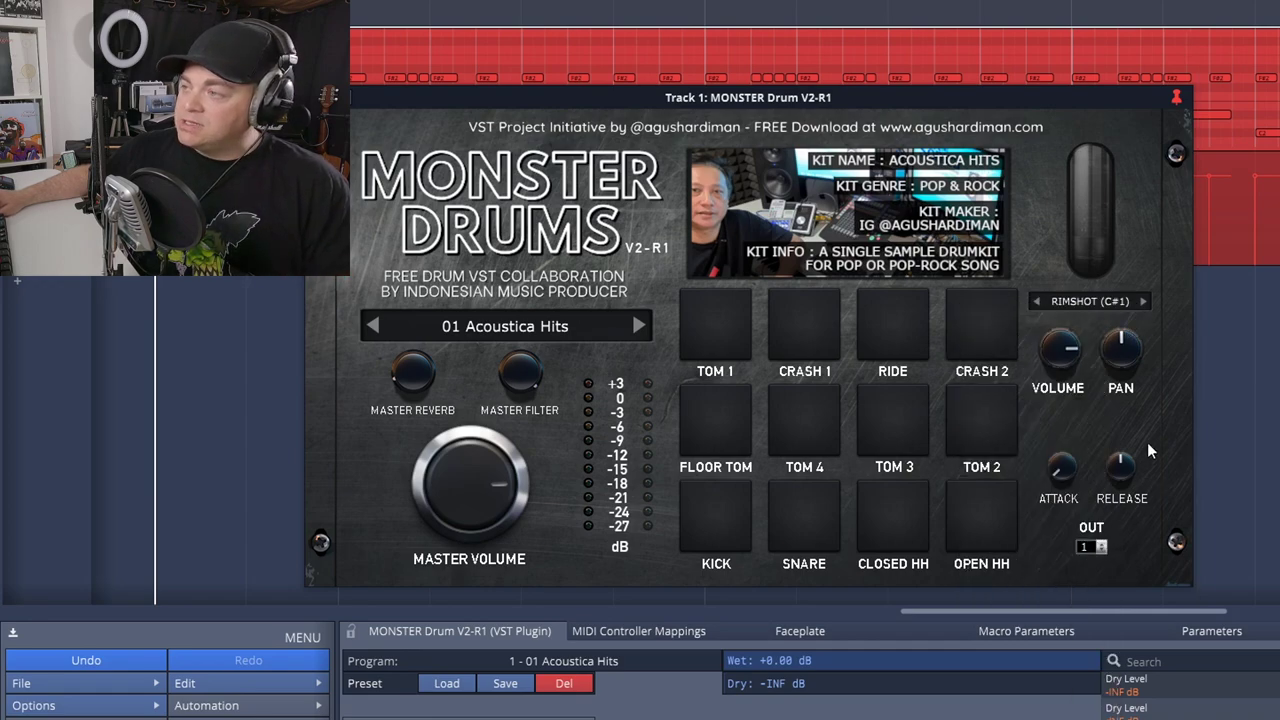
pyautogui.click(1095, 300)
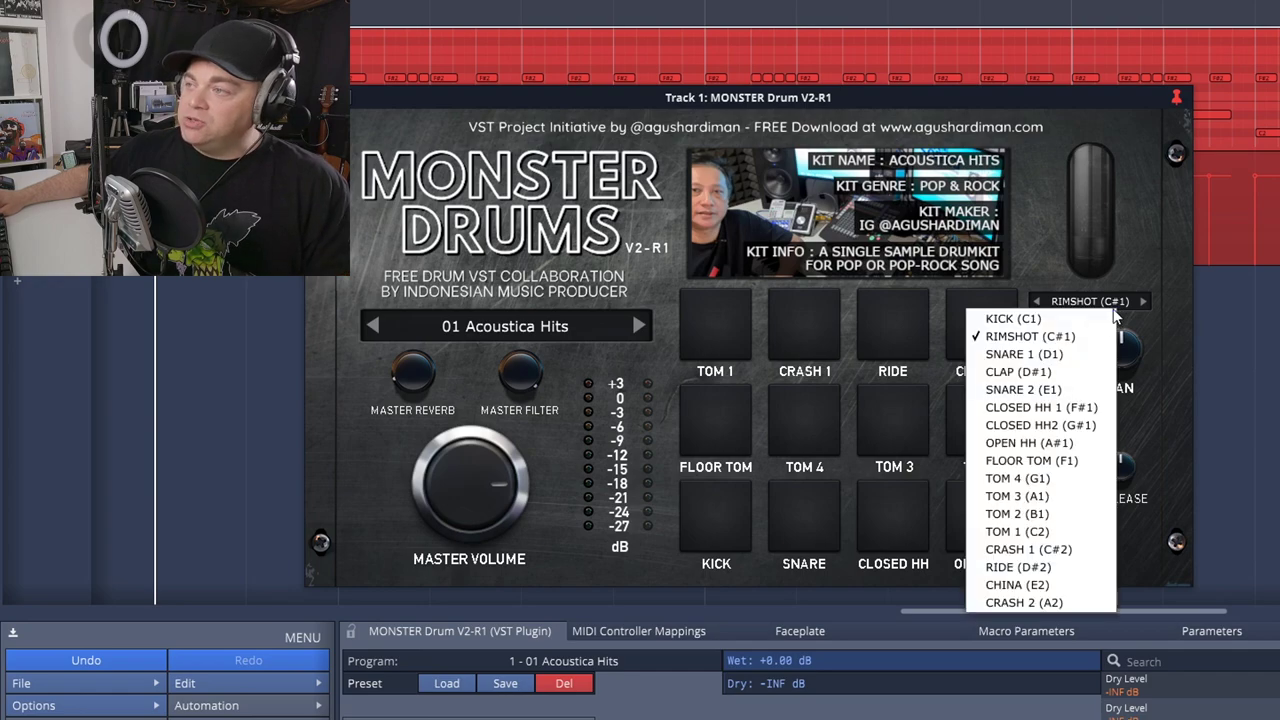
pyautogui.click(1050, 374)
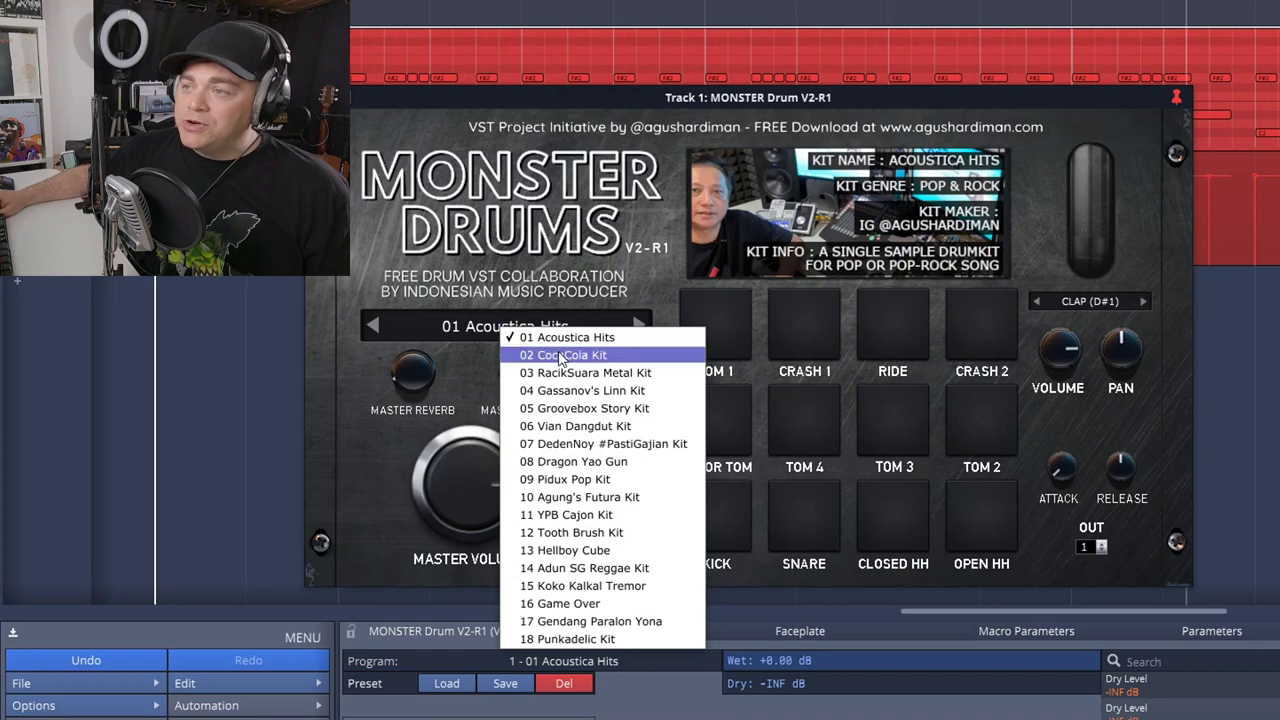
# - Load 02 CocaCola Kit, start playback, and hit its KICK, SNARE and CLAP pads
pyautogui.click(562, 356)
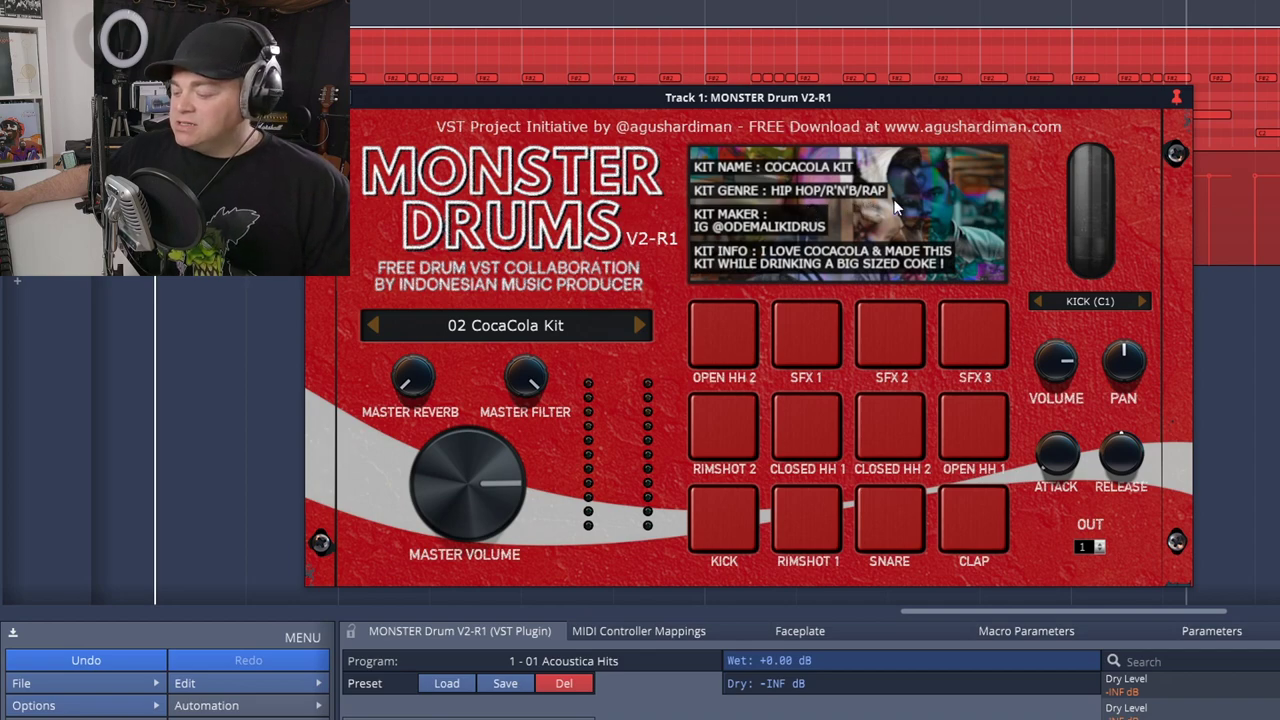
pyautogui.press('space')
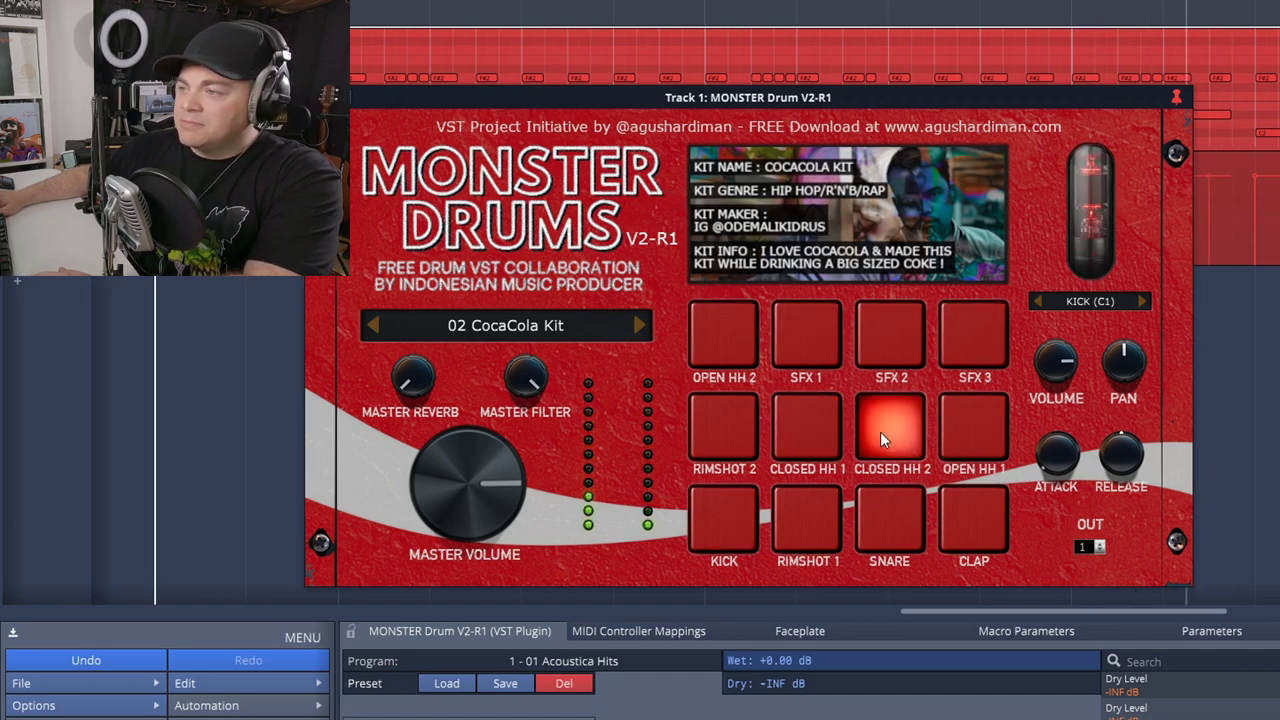
pyautogui.click(725, 506)
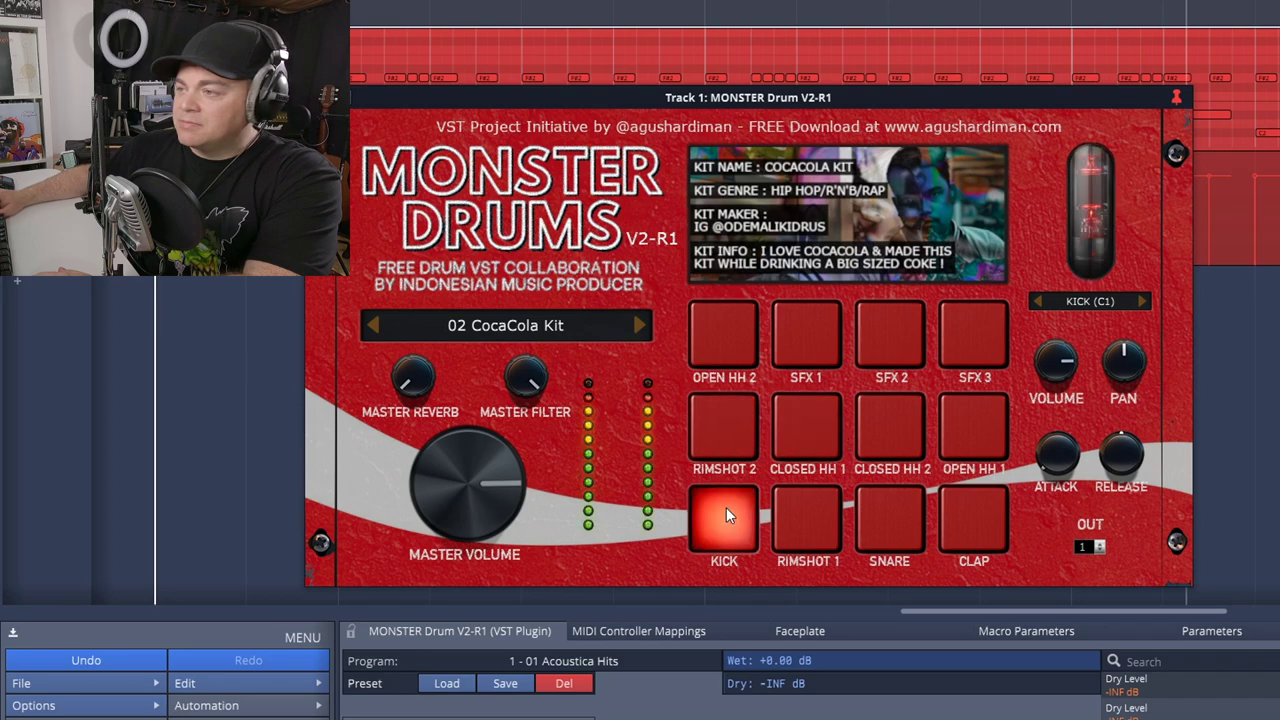
pyautogui.click(909, 532)
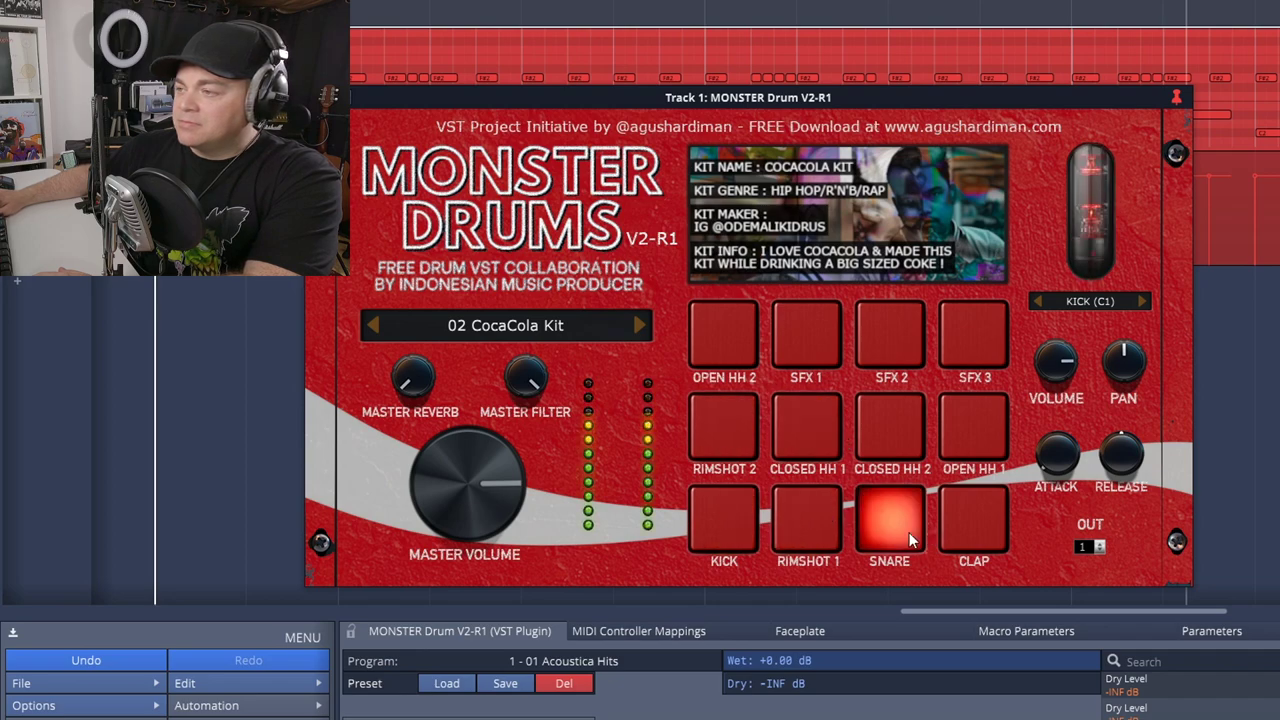
pyautogui.click(983, 525)
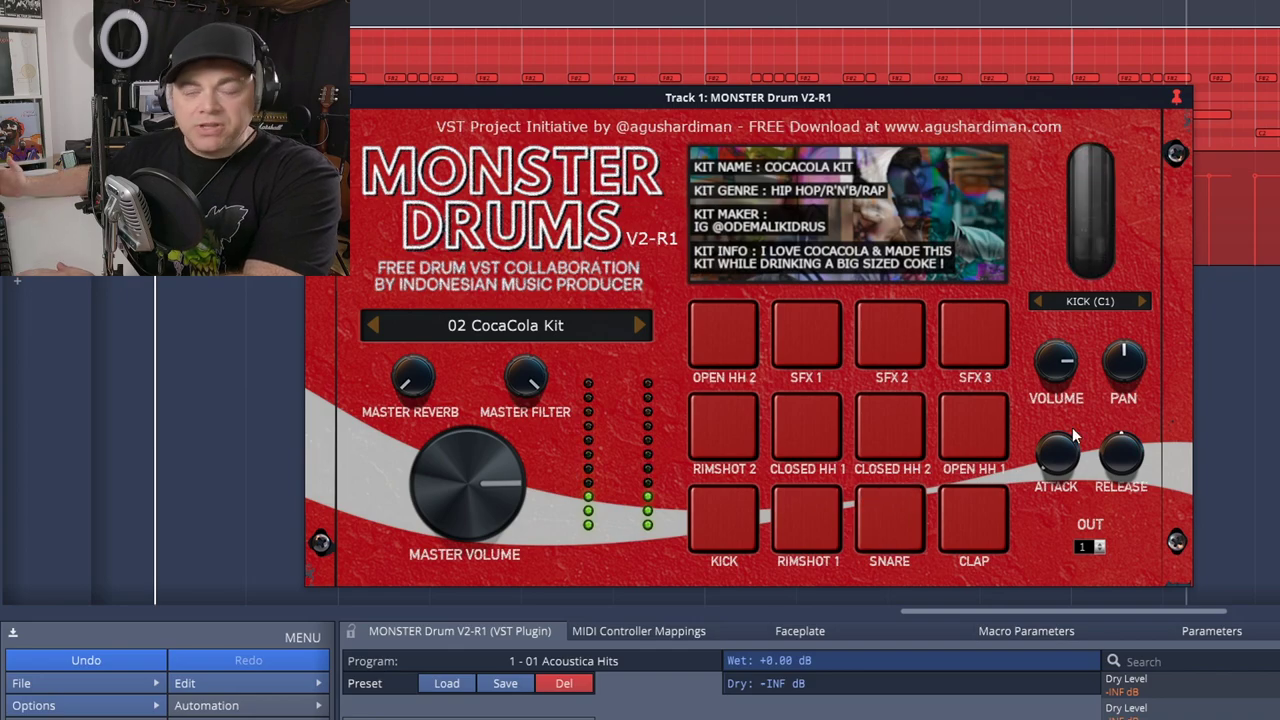
pyautogui.click(546, 328)
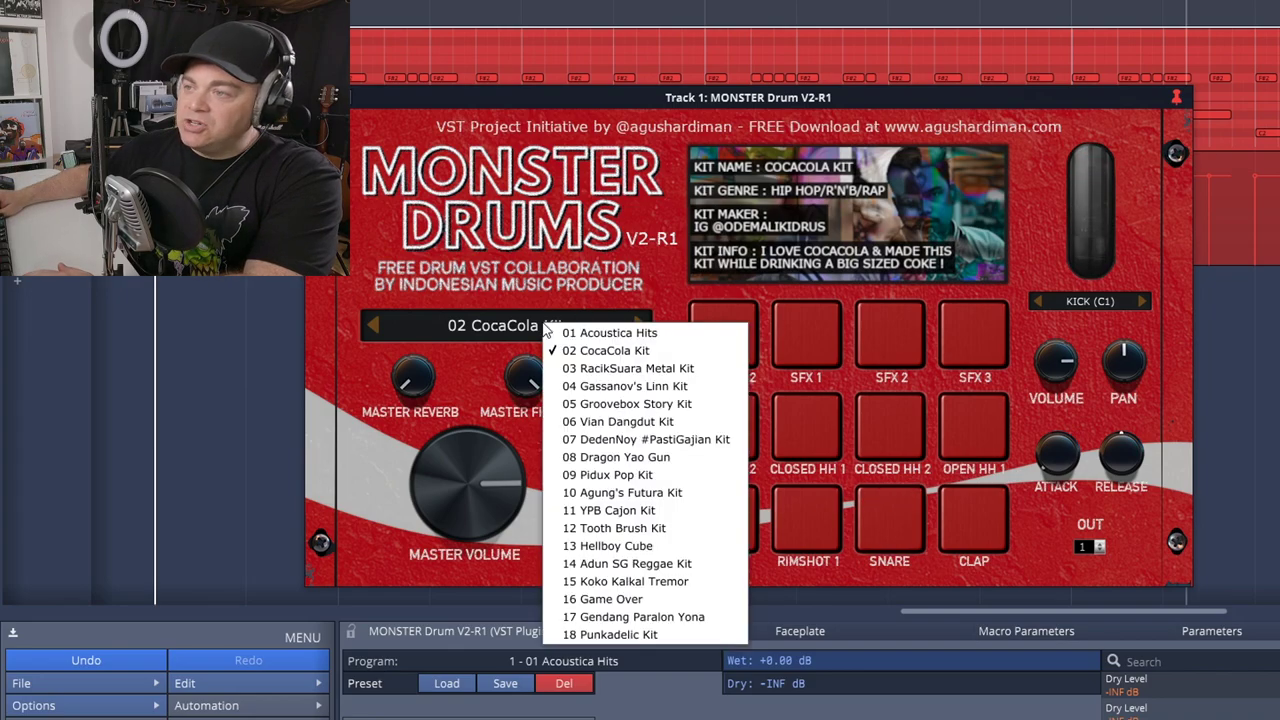
# - Load 03 RacikSuara Metal Kit, restart playback, and hit its RIDE, CRASH 2, TOM 1 and CLOSED HH1 pads
pyautogui.click(685, 370)
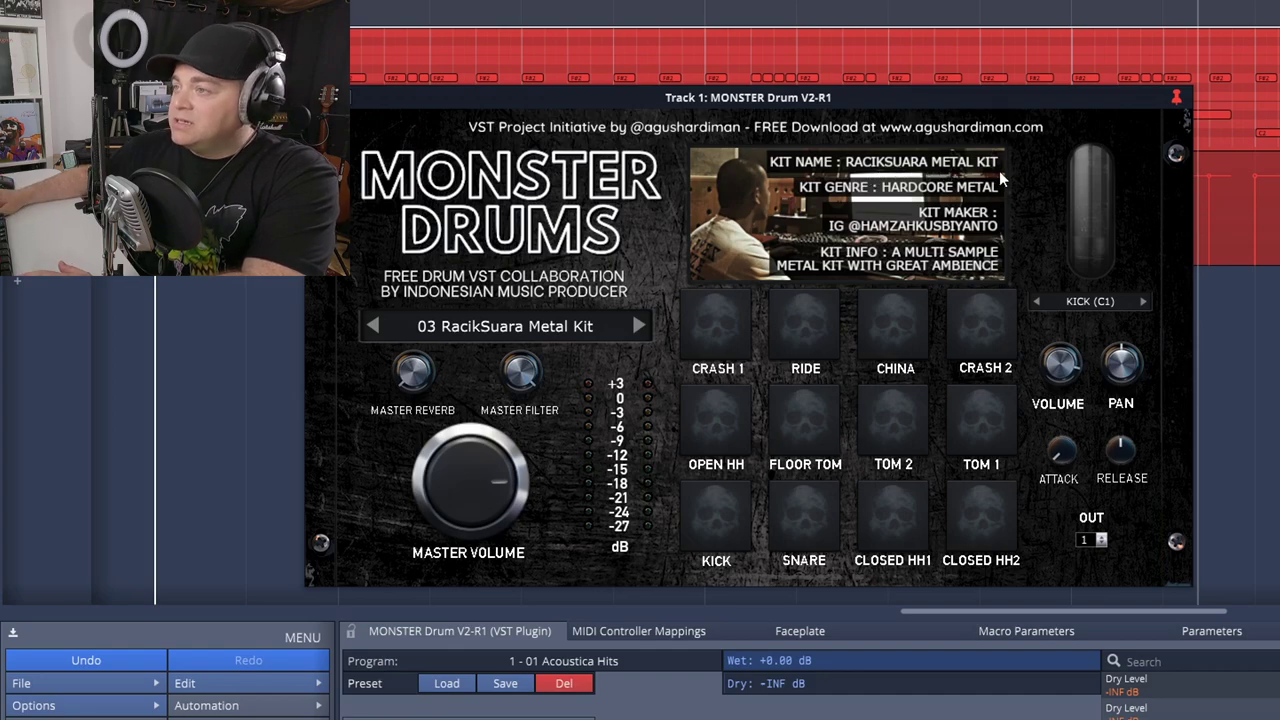
pyautogui.press('space')
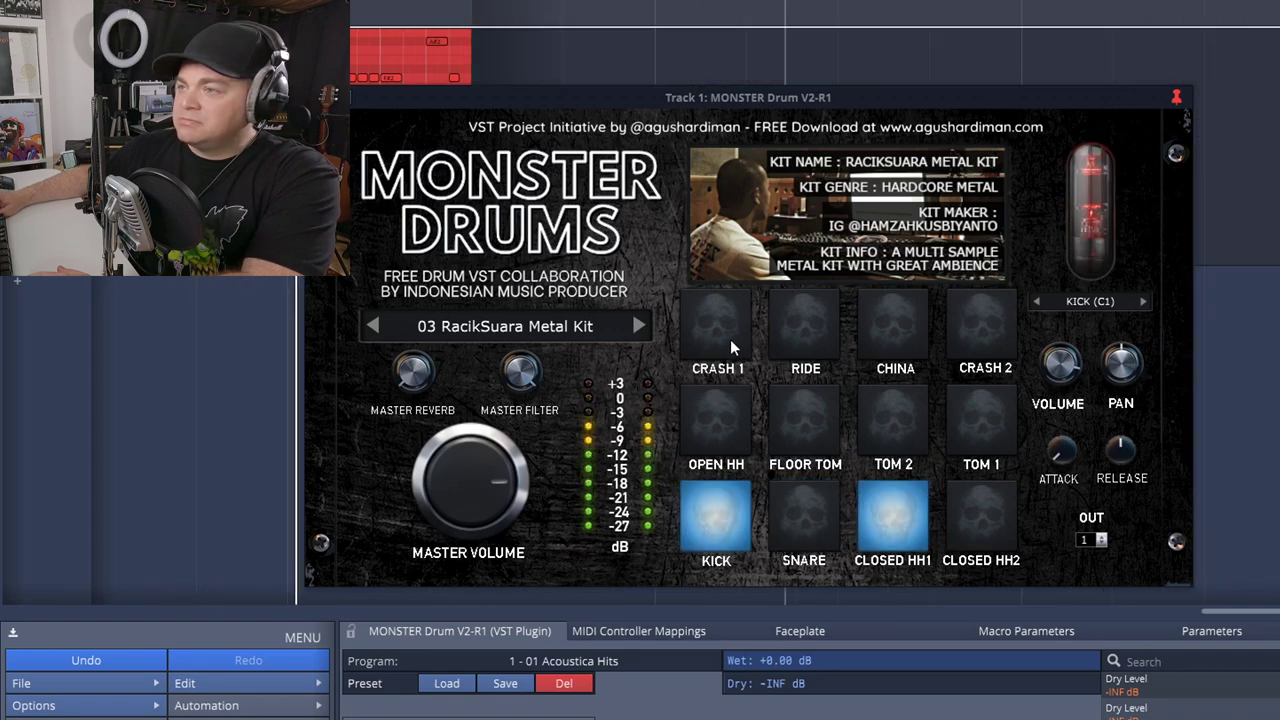
pyautogui.click(776, 335)
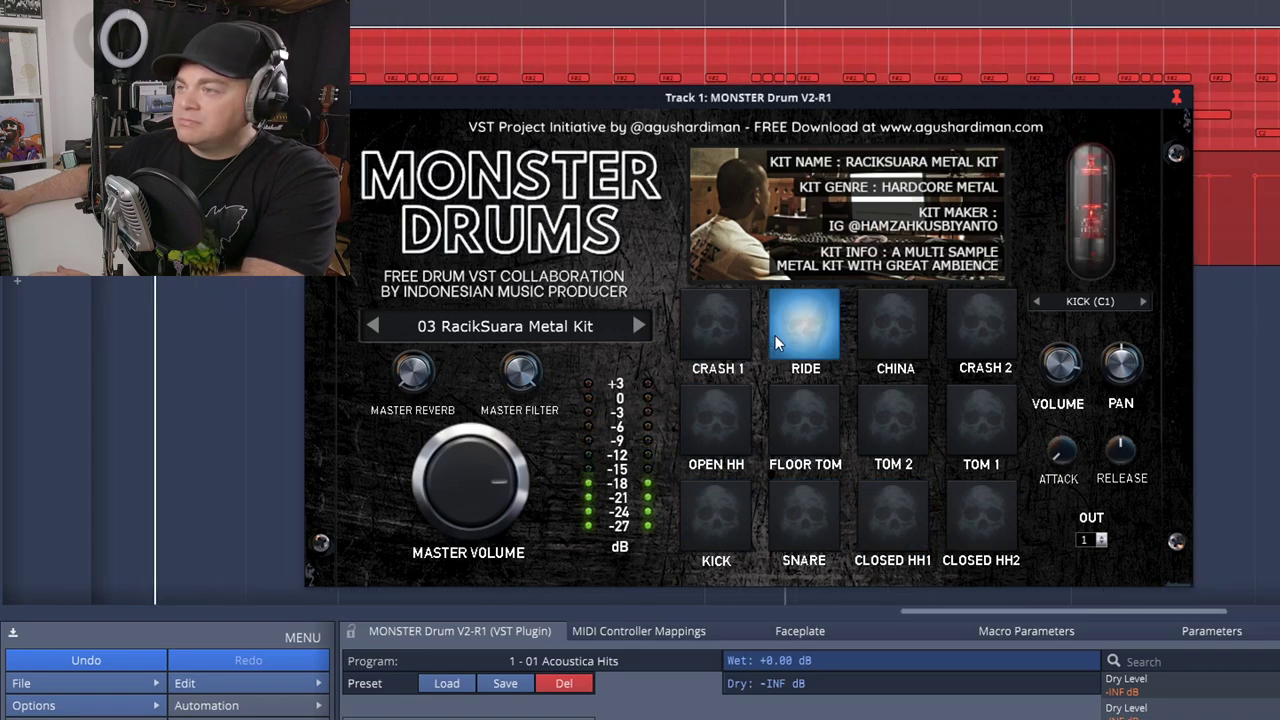
pyautogui.click(960, 335)
pyautogui.click(981, 405)
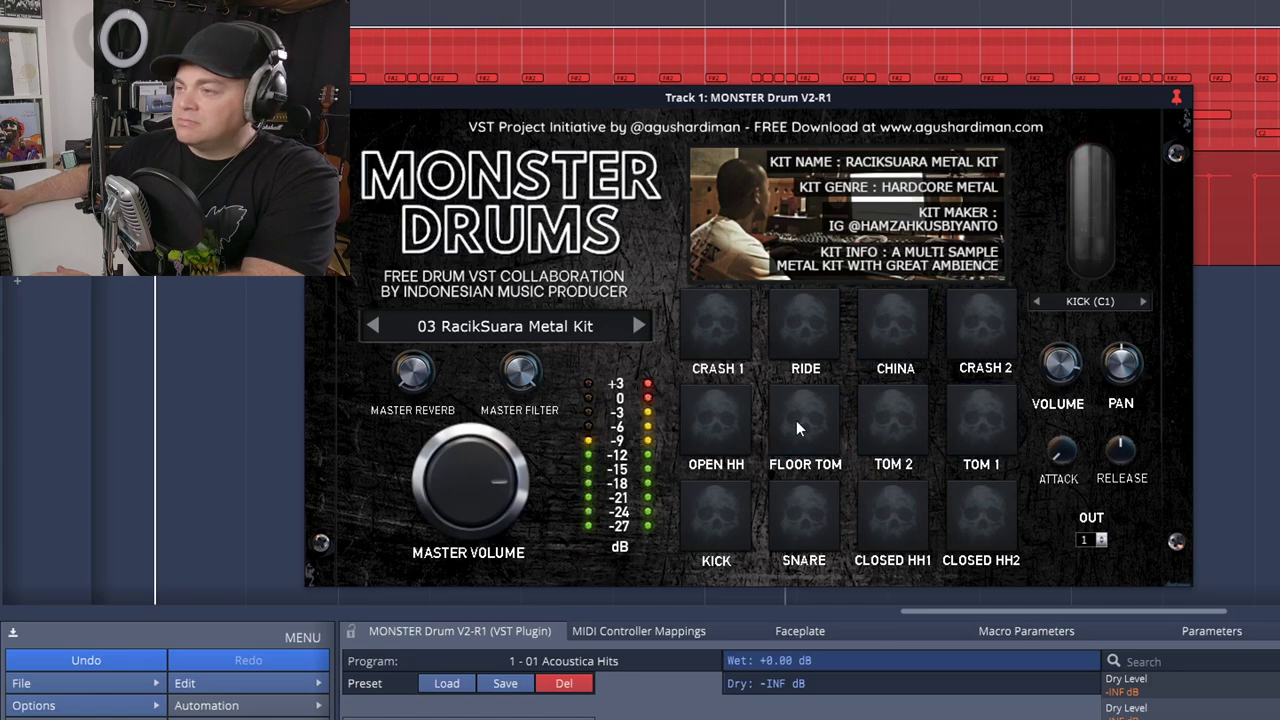
pyautogui.click(785, 515)
pyautogui.click(909, 508)
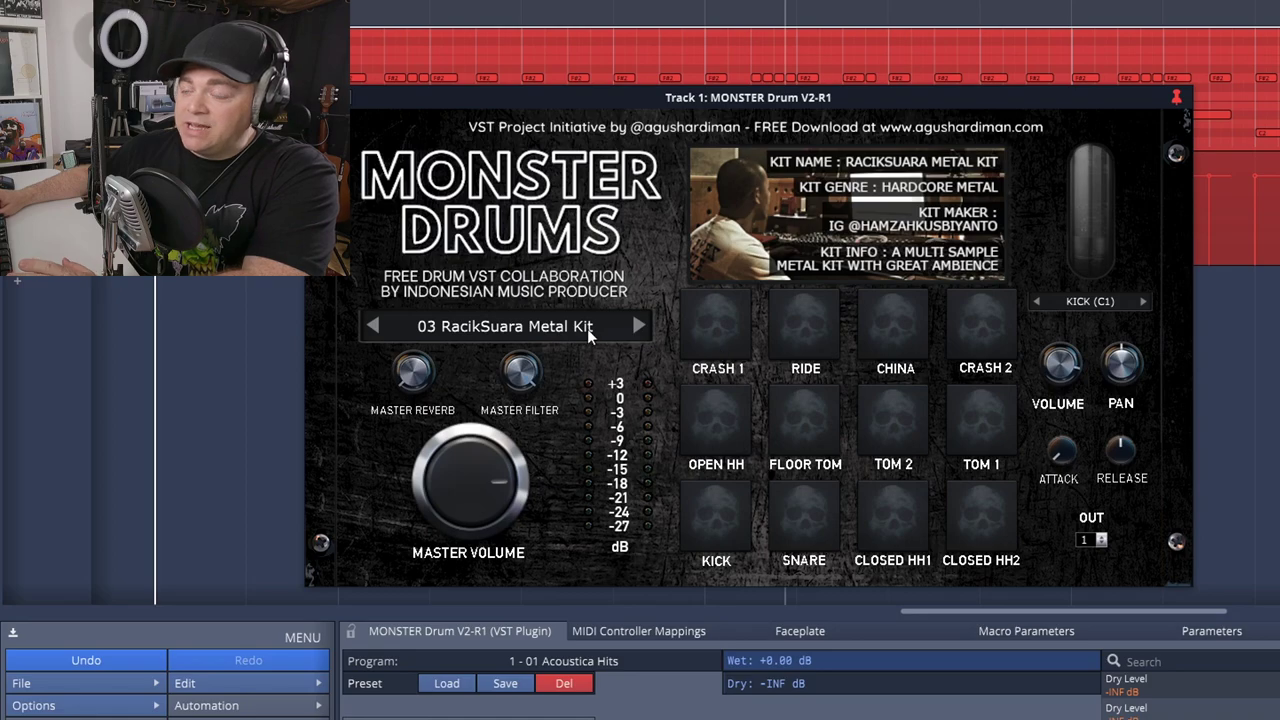
pyautogui.click(549, 326)
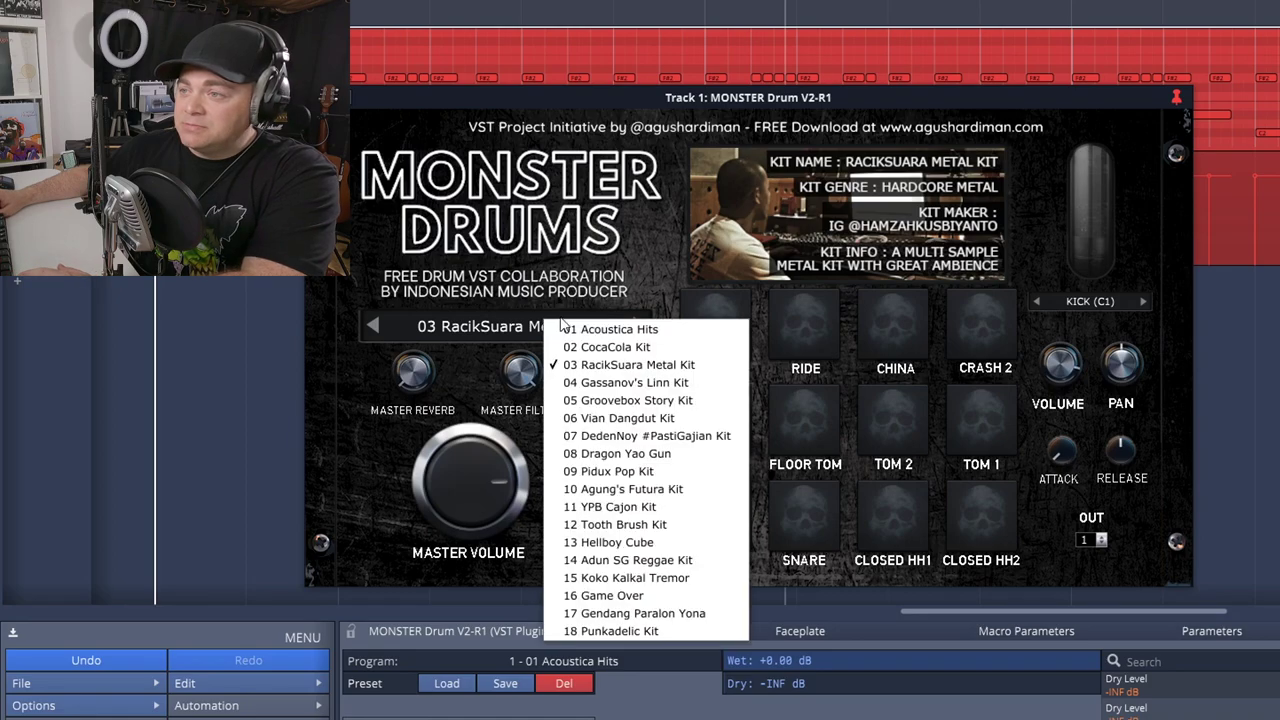
# - Load 04 Gassanov's Linn Kit, stop playback, and hit its TOM 1, CRASH 1 and RIDE pads
pyautogui.click(648, 384)
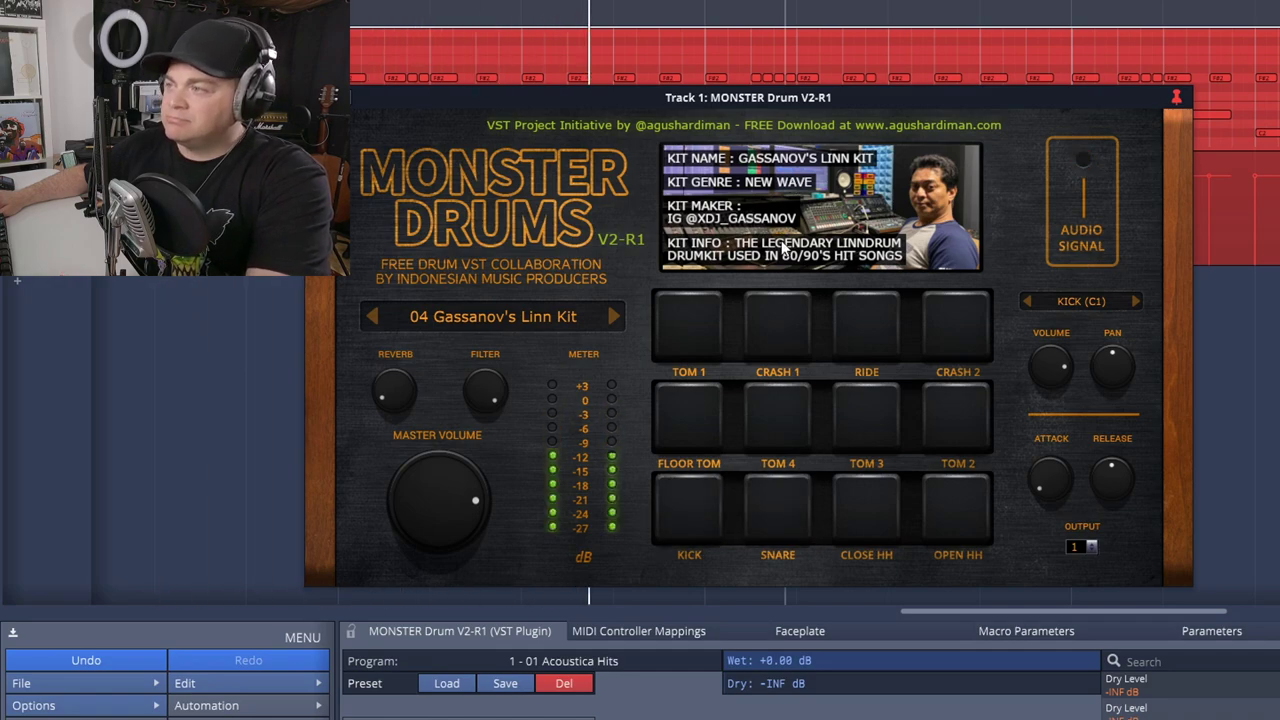
pyautogui.press('space')
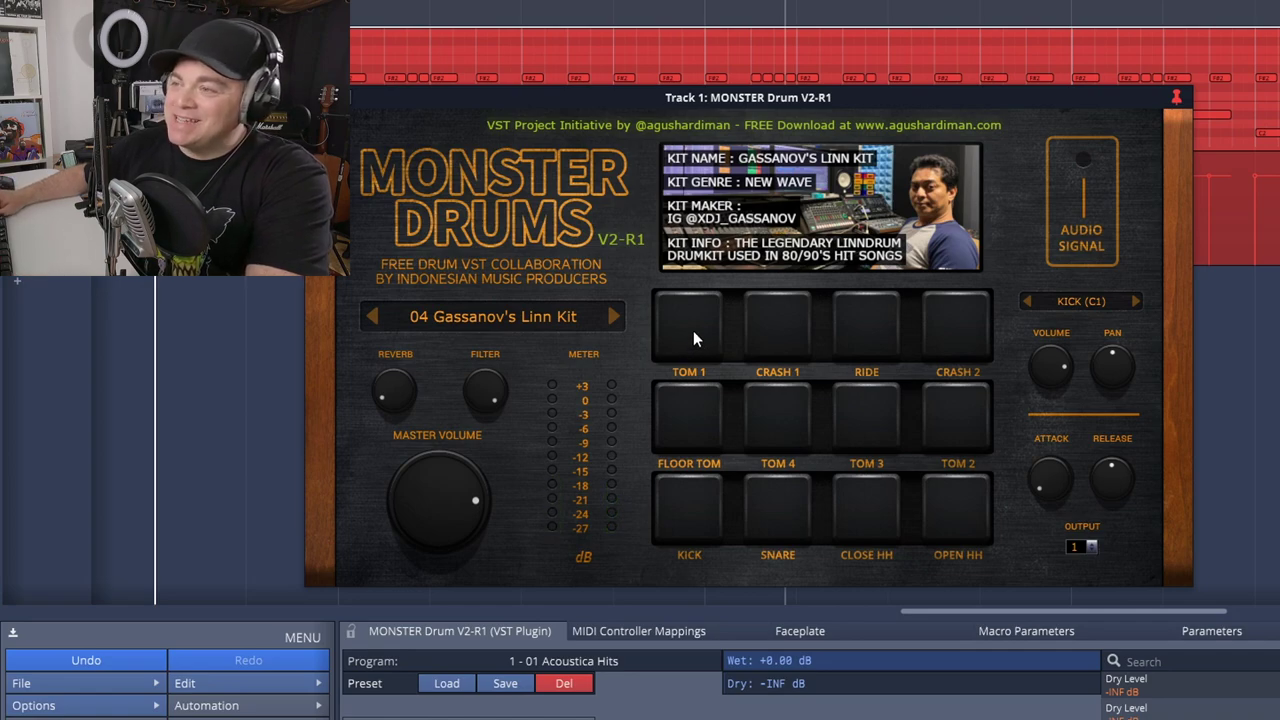
pyautogui.click(693, 335)
pyautogui.click(785, 330)
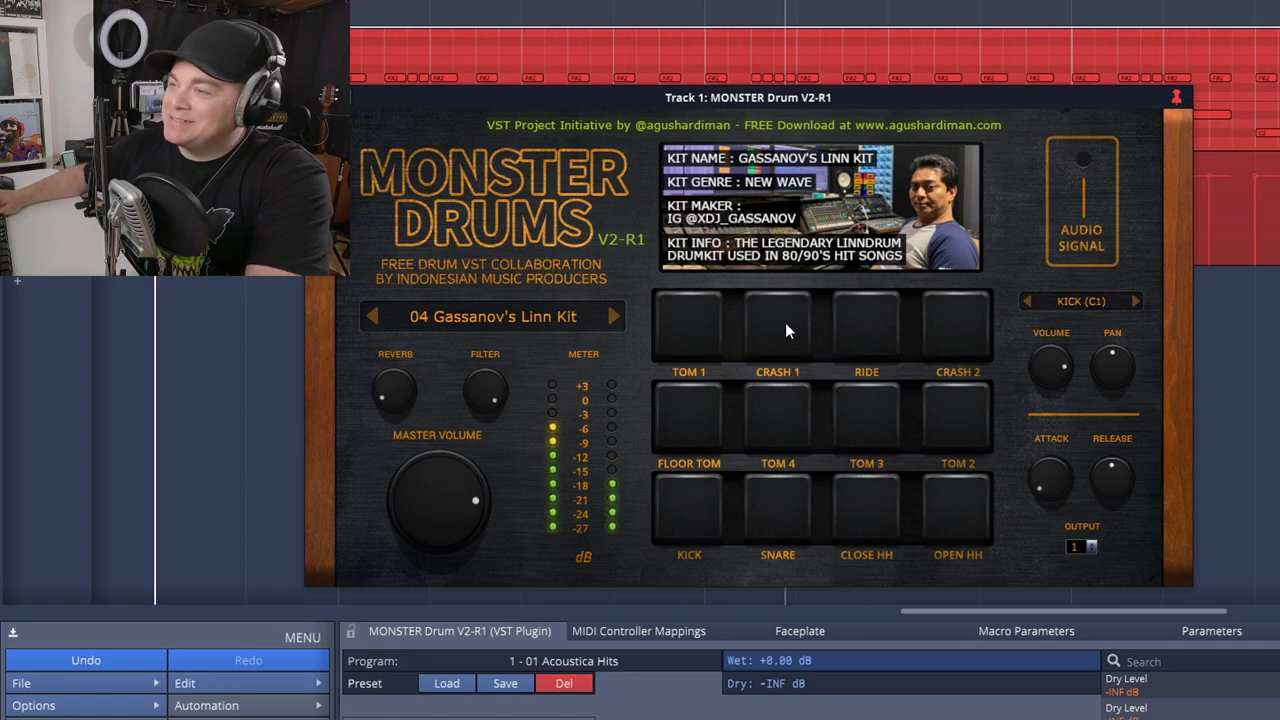
pyautogui.click(877, 326)
pyautogui.click(976, 333)
# - Hit the Linn kit's CRASH 2, TOM 4, FLOOR TOM, SNARE, CLOSE HH and KICK pads
pyautogui.click(928, 425)
pyautogui.click(742, 408)
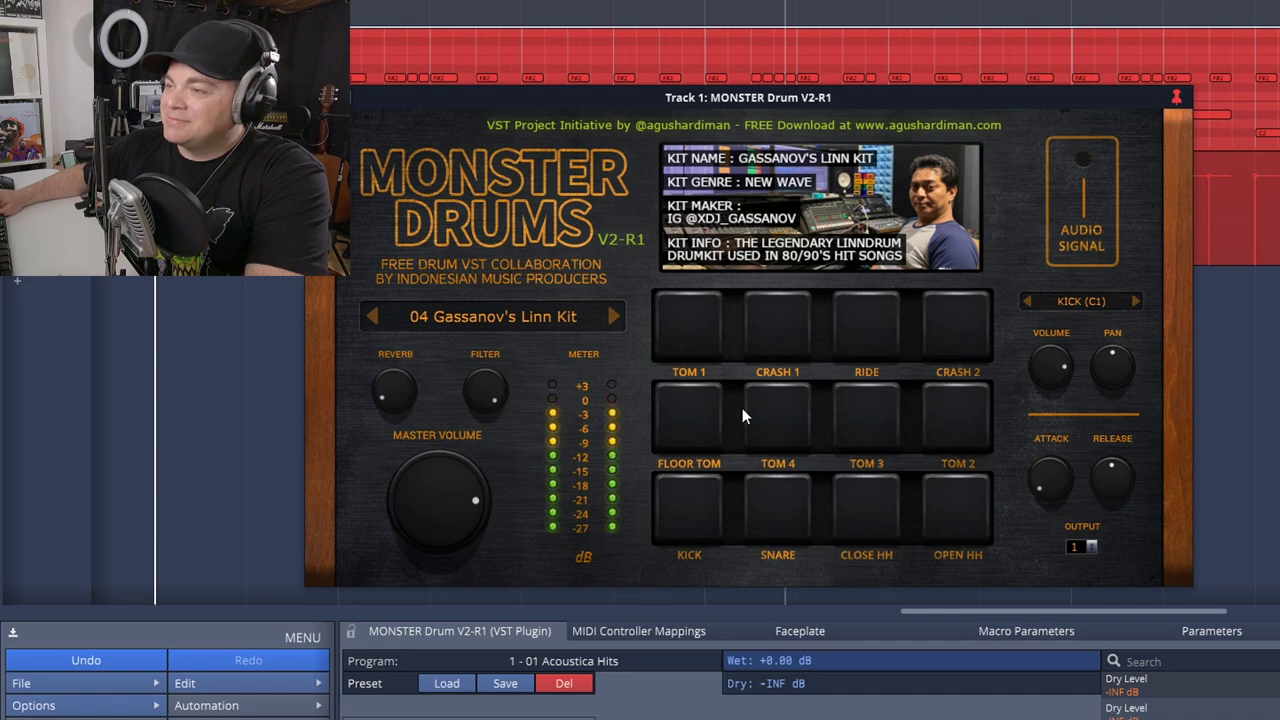
pyautogui.click(684, 415)
pyautogui.click(783, 520)
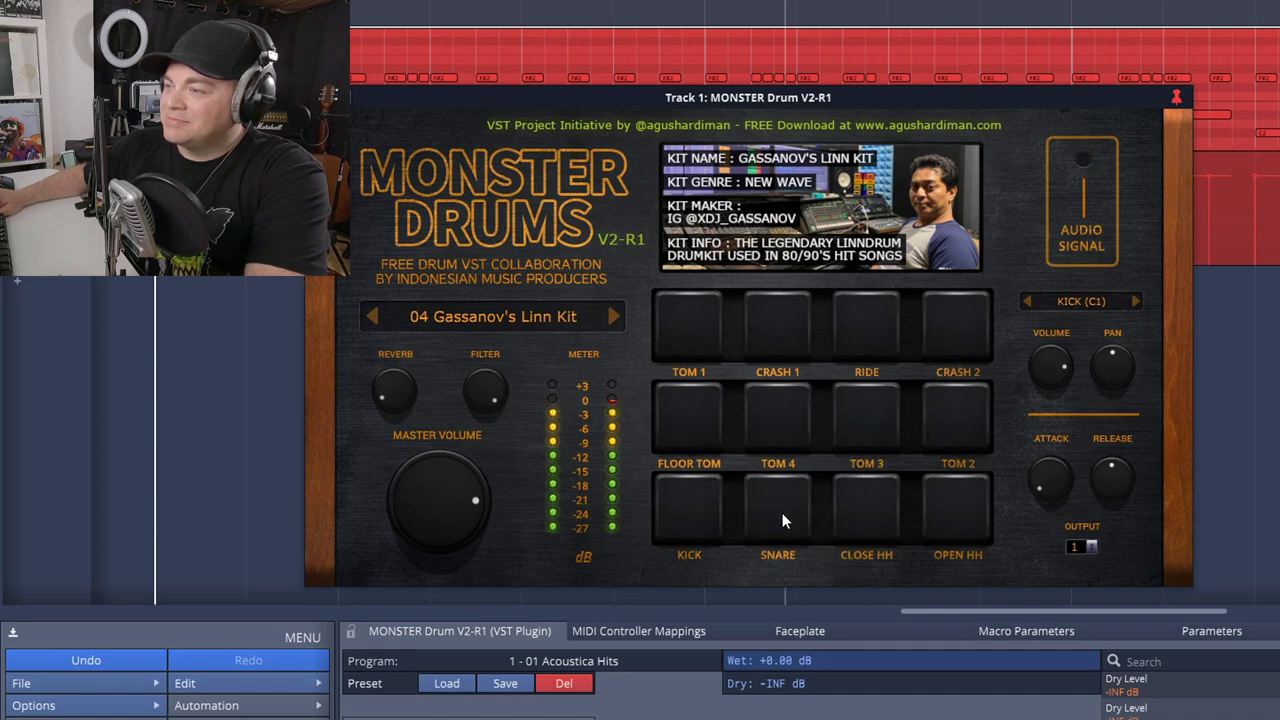
pyautogui.click(881, 508)
pyautogui.click(691, 505)
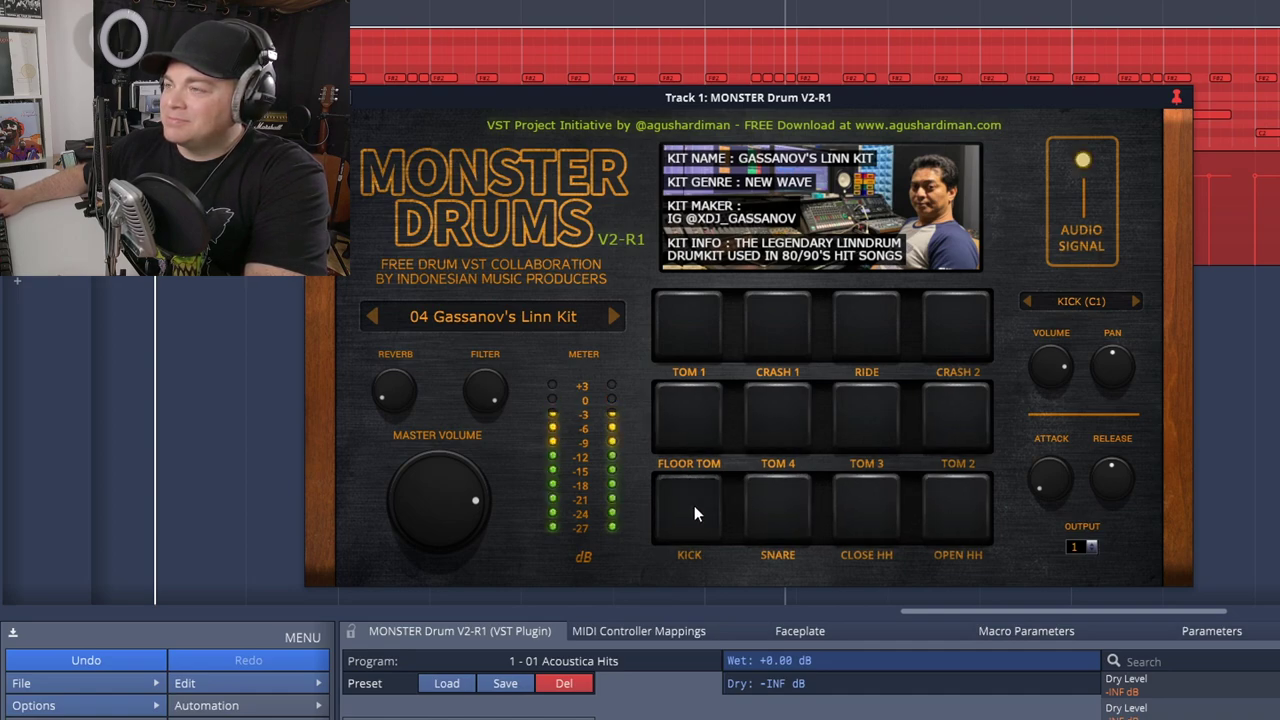
# - Load 05 Groovebox Story Kit, start playback, and trigger its TOM 1, CRASH 2, TOM 3 and CLAP pads
pyautogui.click(480, 318)
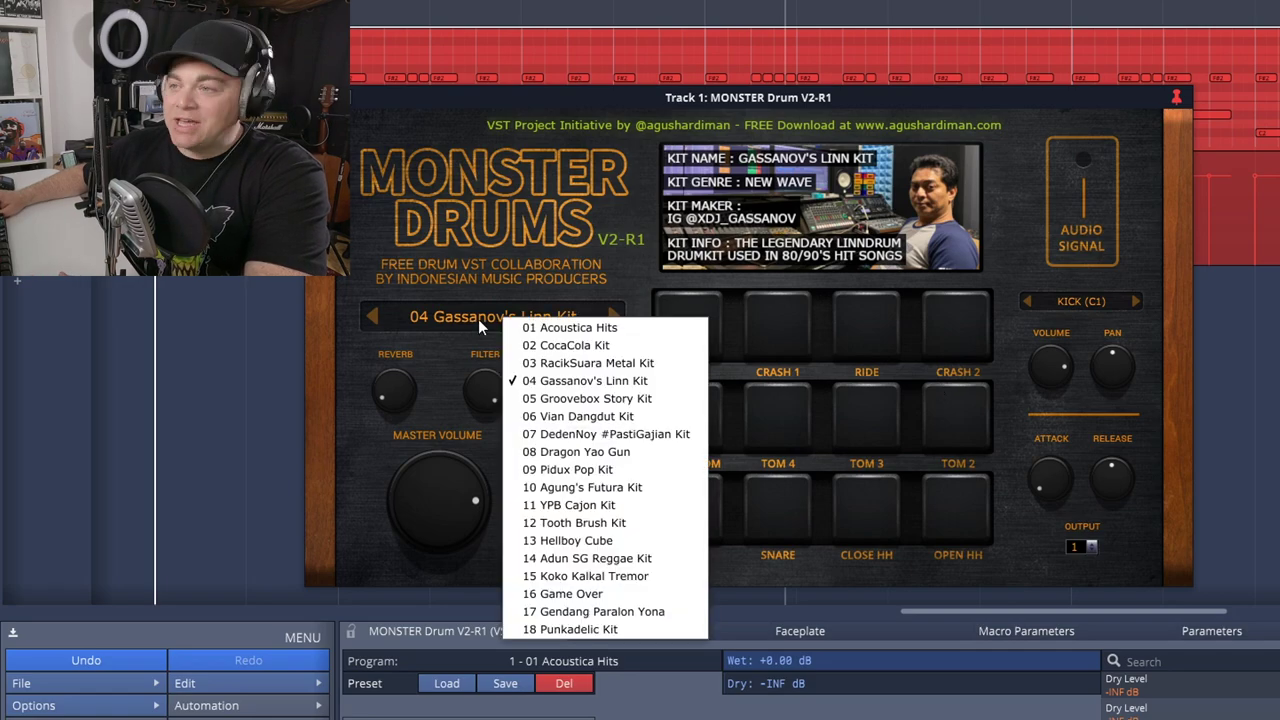
pyautogui.click(593, 404)
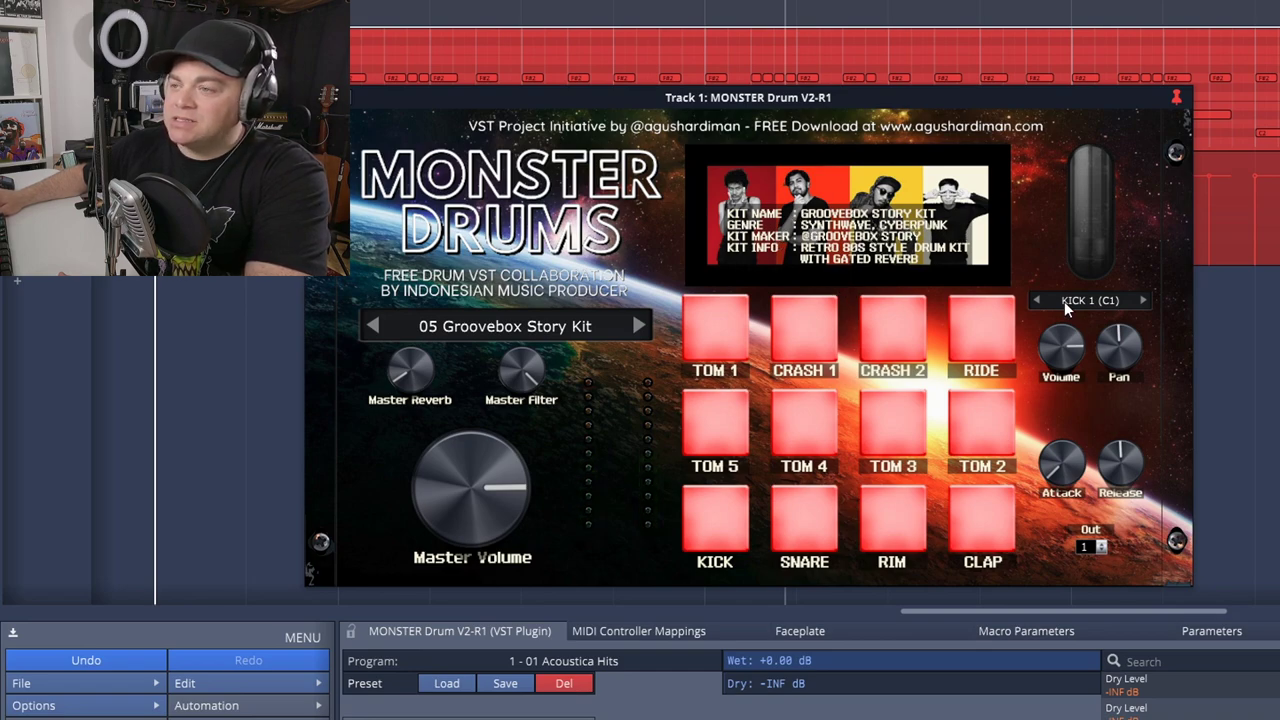
pyautogui.press('space')
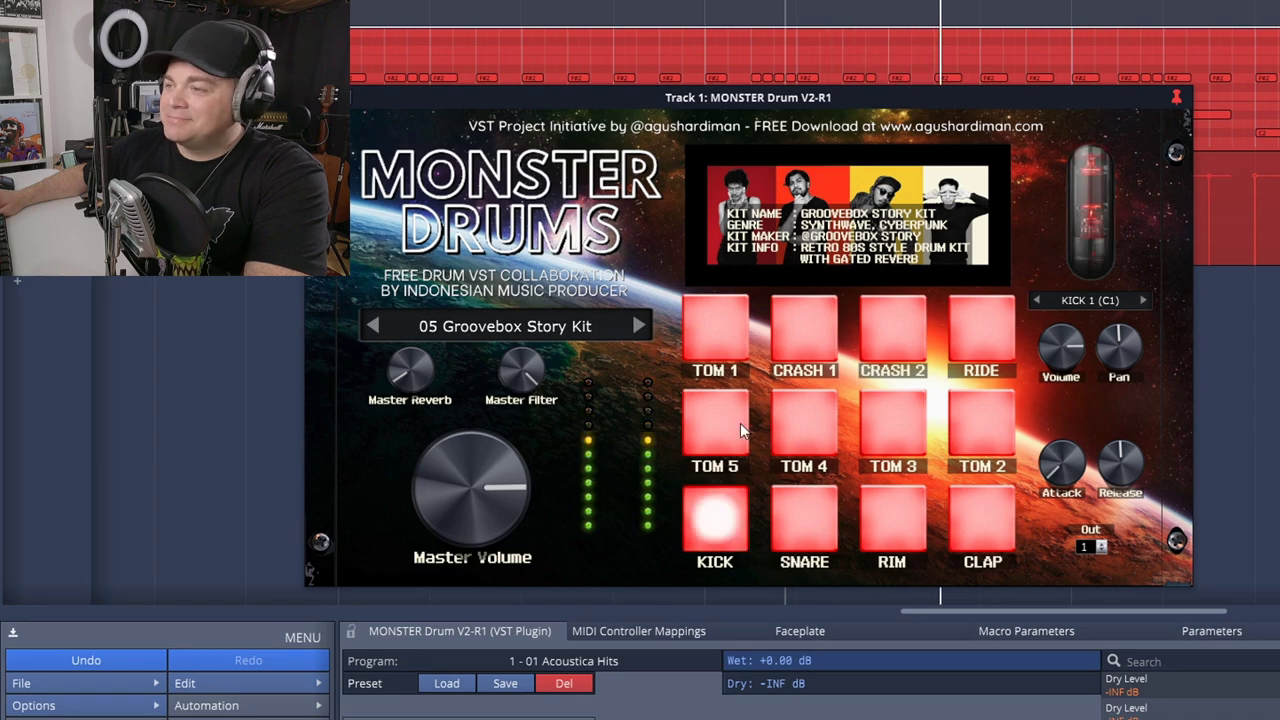
pyautogui.click(727, 338)
pyautogui.click(892, 343)
pyautogui.click(913, 424)
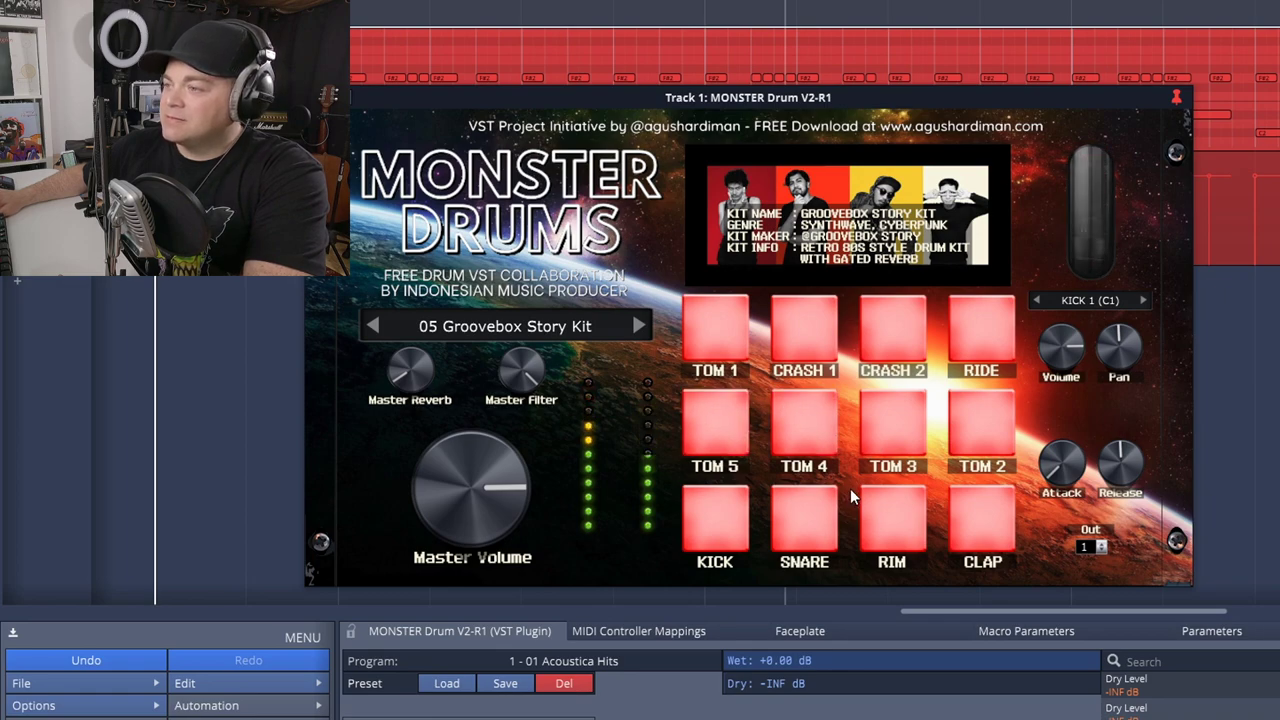
pyautogui.click(1005, 530)
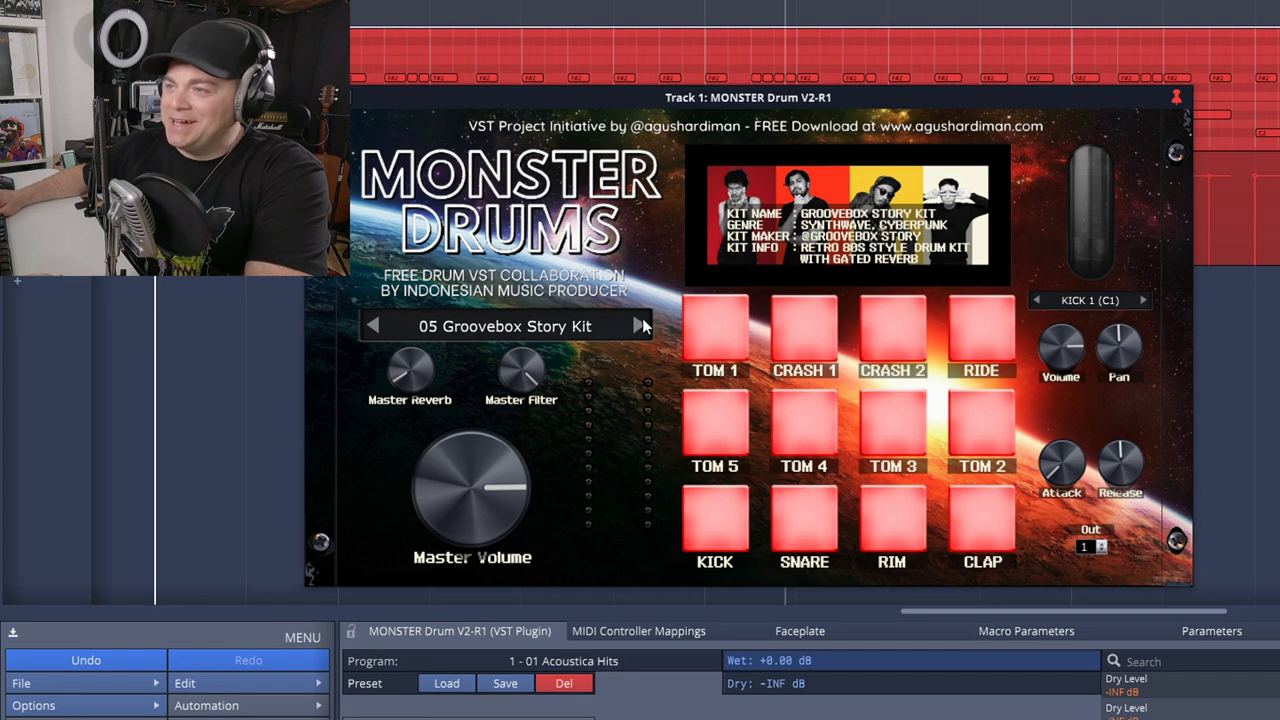
# - Load 06 Vian Dangdut Kit, play then stop the track, and hit TABLA TANG, TABLA TUNG 2, DANG 2 and DANG 1
pyautogui.click(508, 337)
pyautogui.click(727, 258)
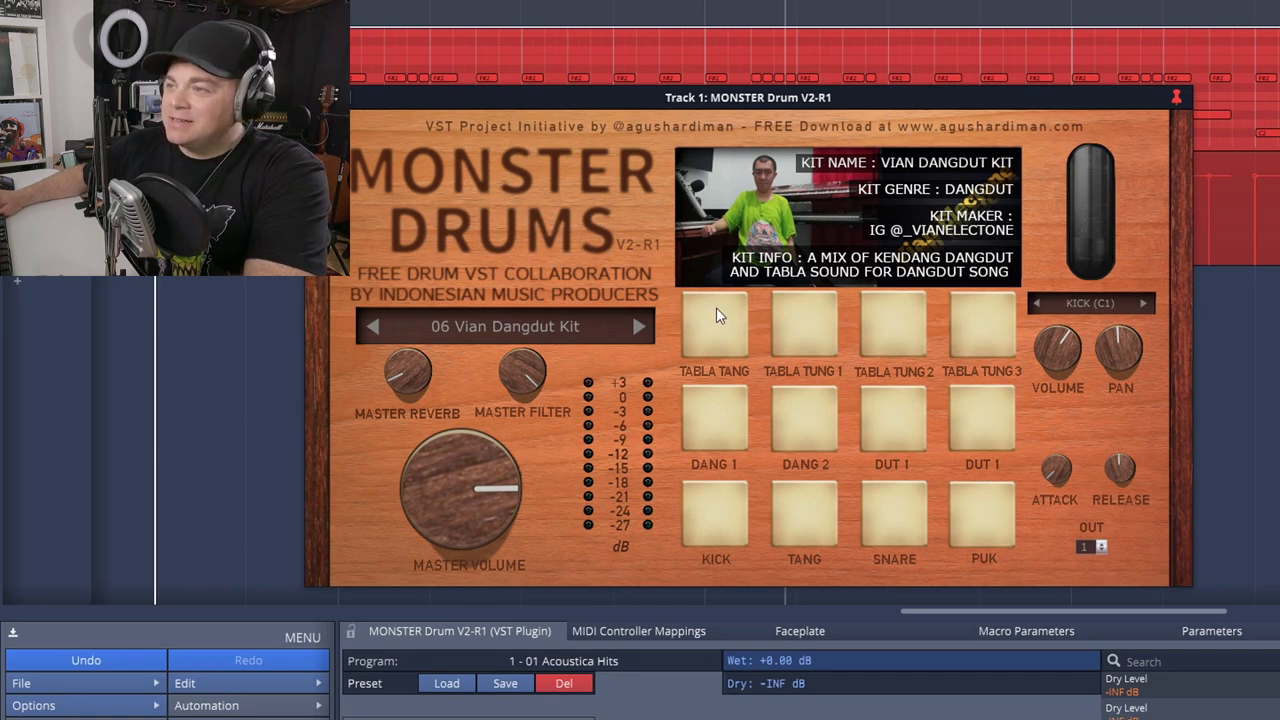
pyautogui.press('space')
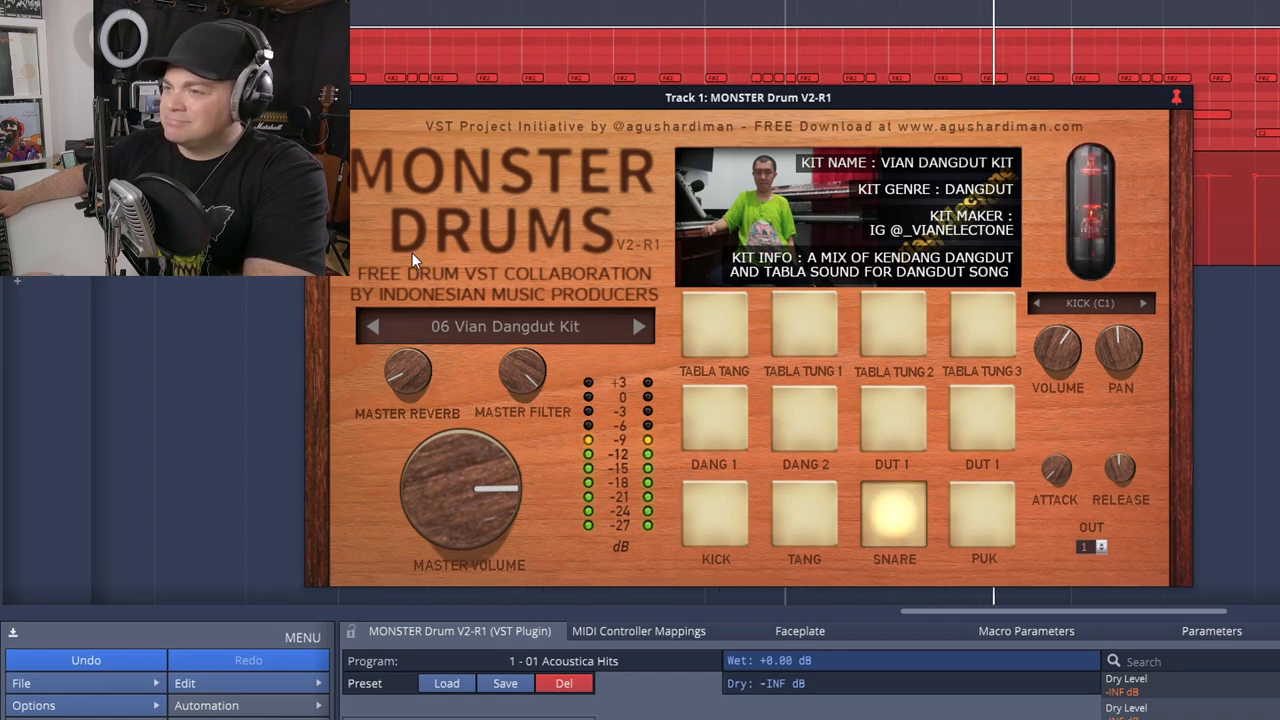
pyautogui.press('space')
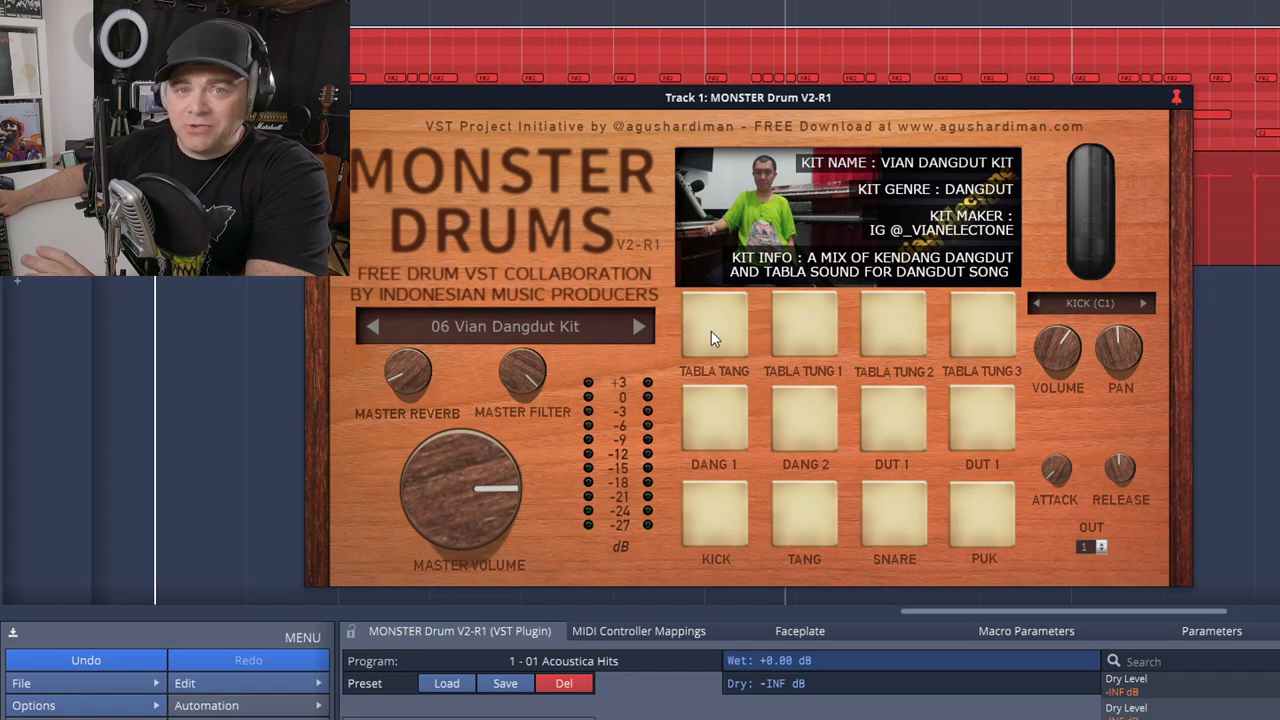
pyautogui.click(709, 333)
pyautogui.click(870, 330)
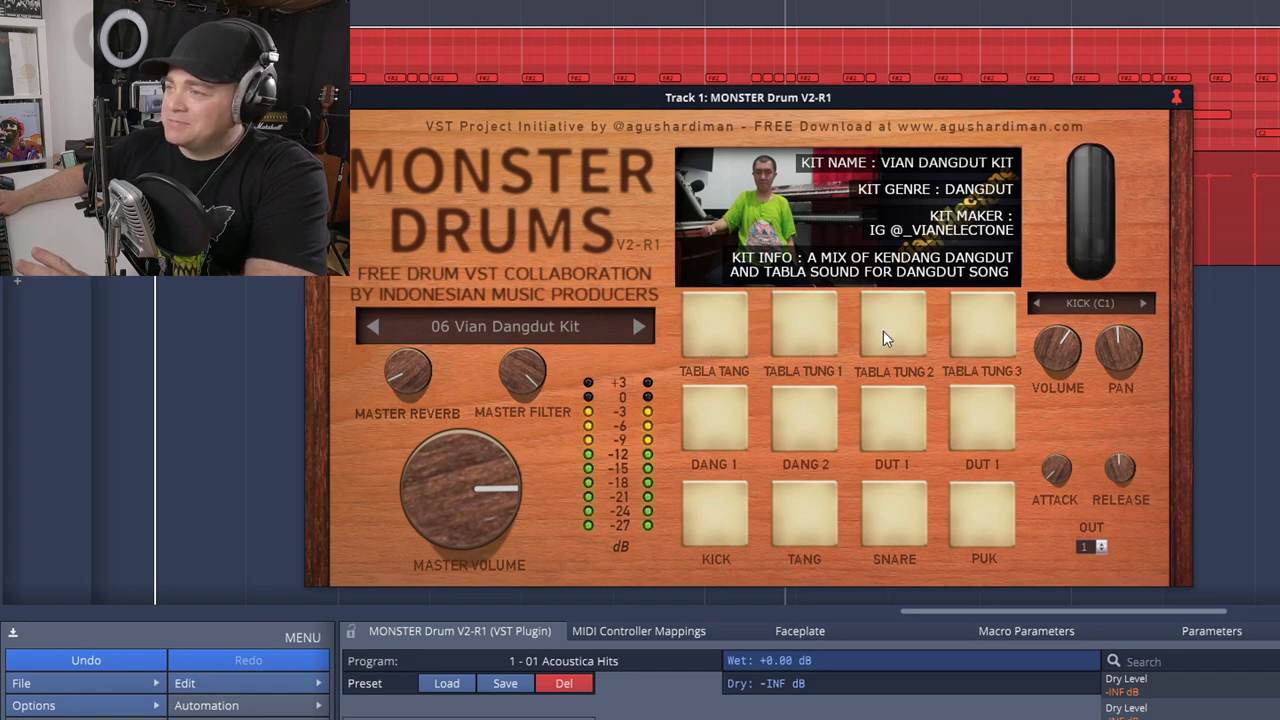
pyautogui.click(805, 417)
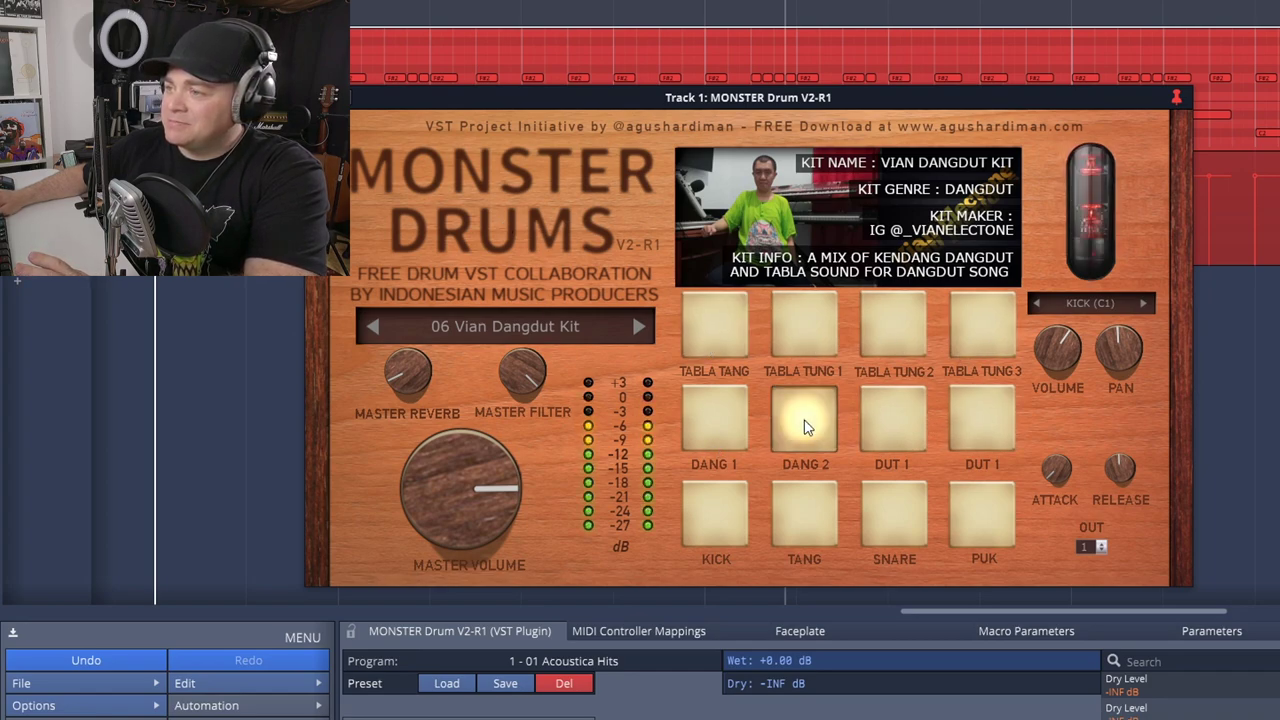
pyautogui.click(714, 427)
# - Hit the Dangdut KICK, SNARE and PUK pads, then load 07 DedenNoy #PastiGajian Kit
pyautogui.click(714, 508)
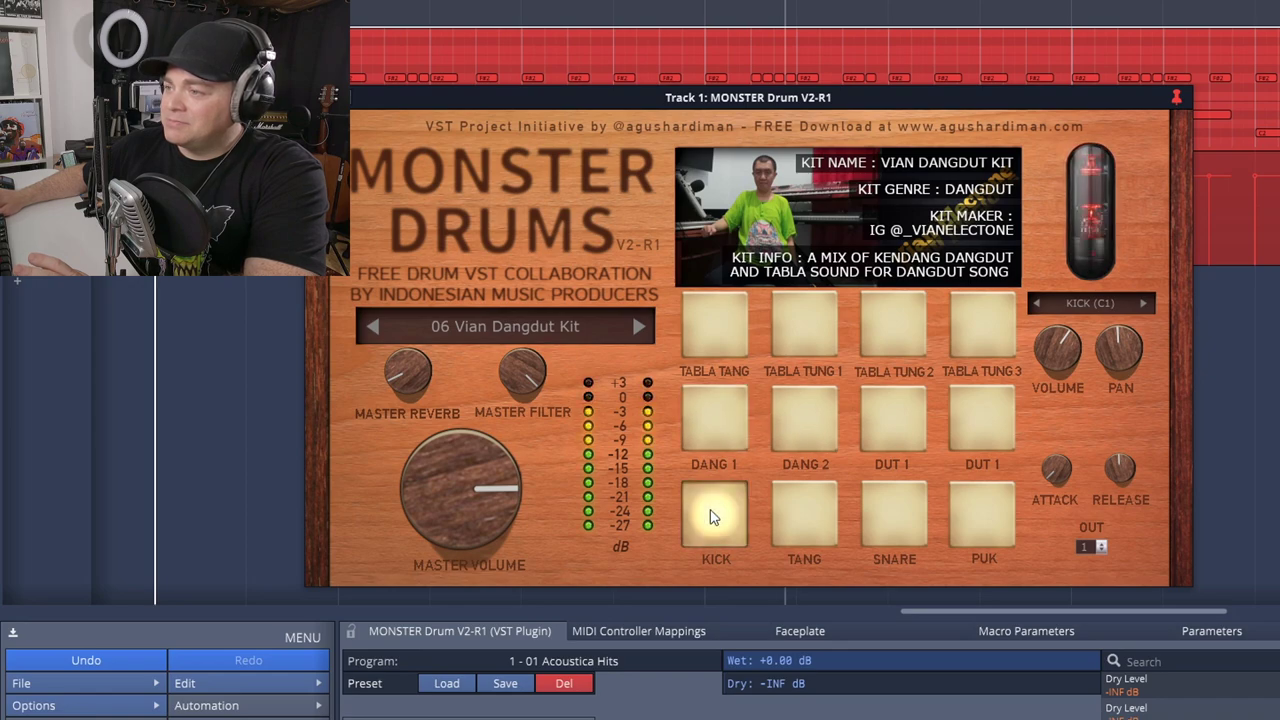
pyautogui.click(888, 514)
pyautogui.click(965, 520)
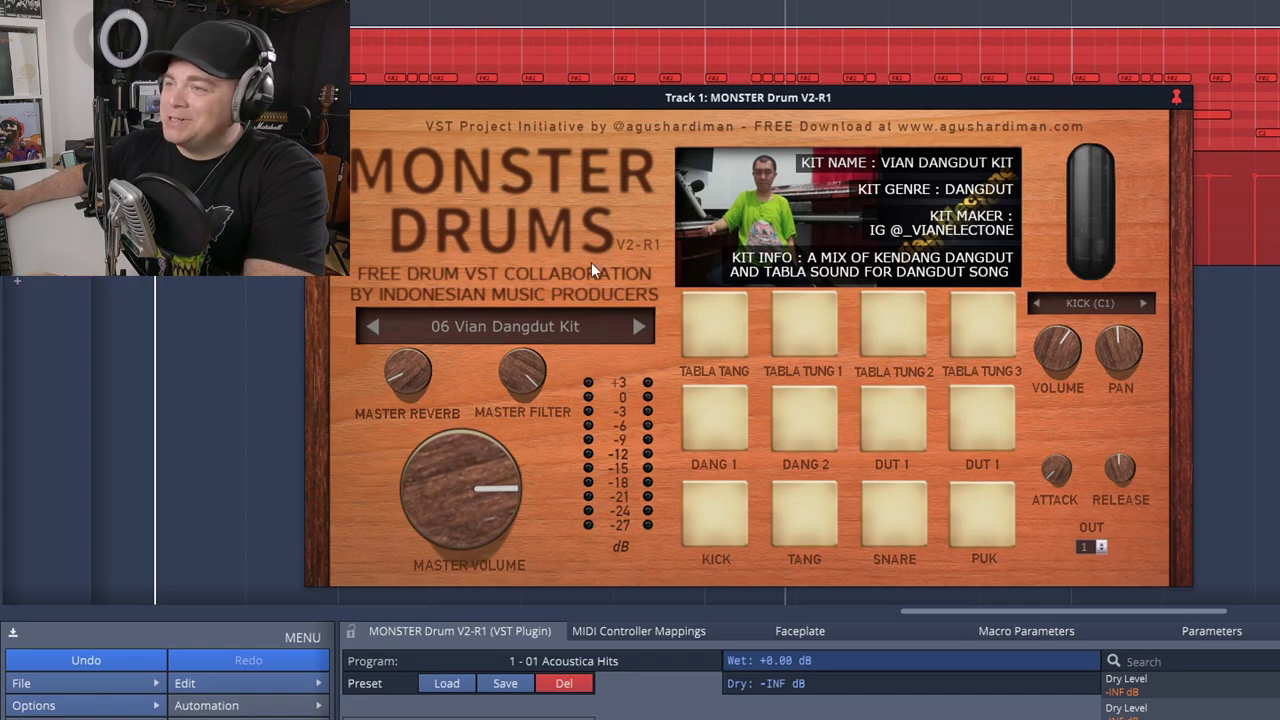
pyautogui.click(500, 326)
pyautogui.click(577, 440)
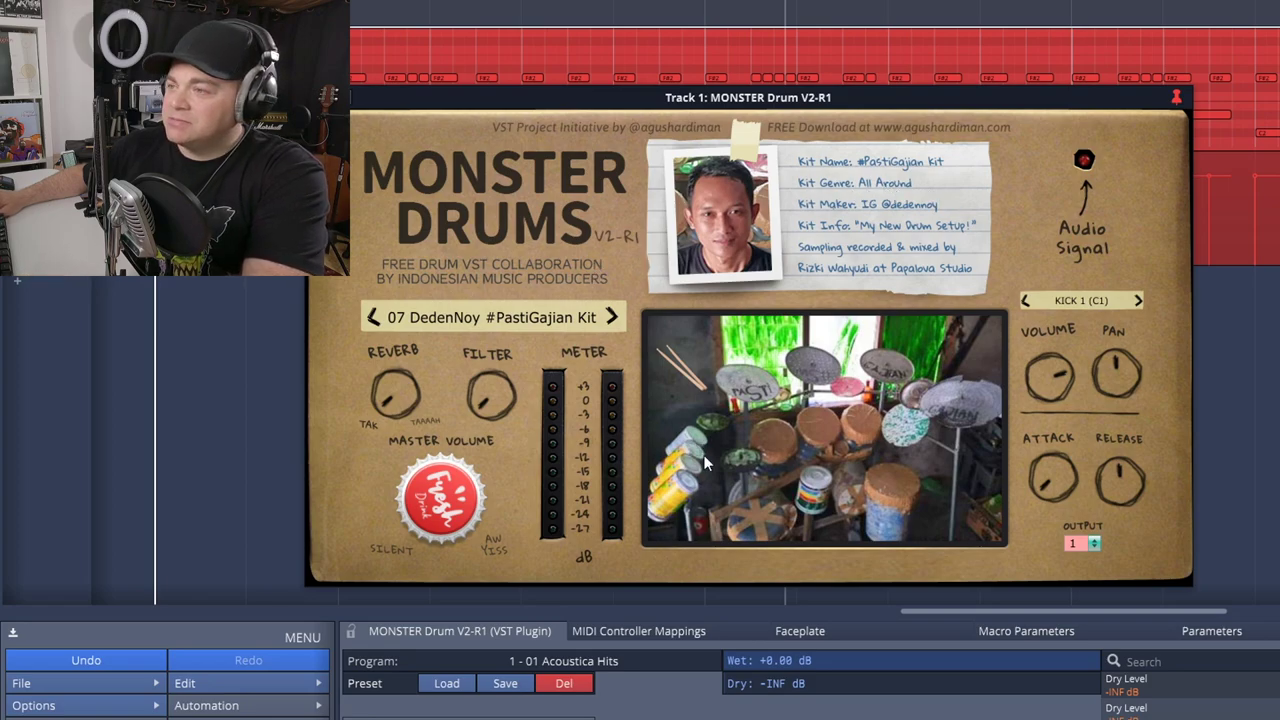
# - Play the track and strike the drums, toms and cymbals in the 07 #PastiGajian kit photo, keeping kit 07 selected
pyautogui.press('space')
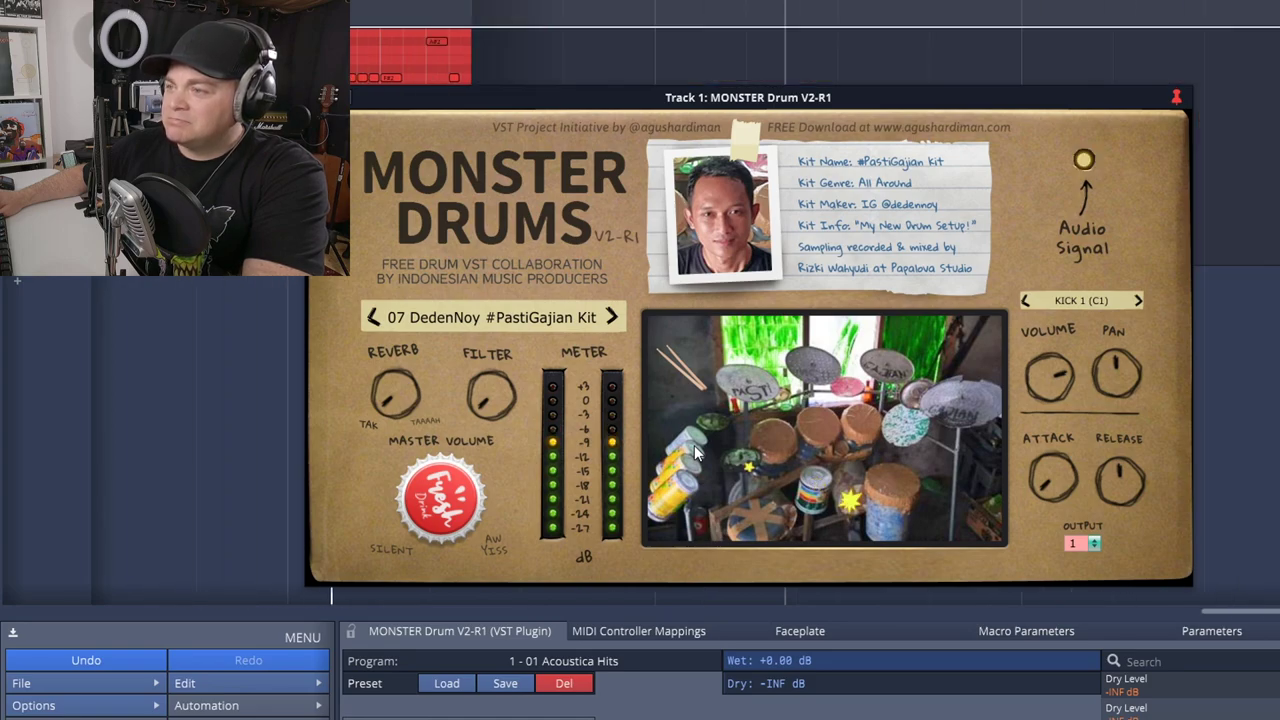
pyautogui.click(766, 522)
pyautogui.click(898, 479)
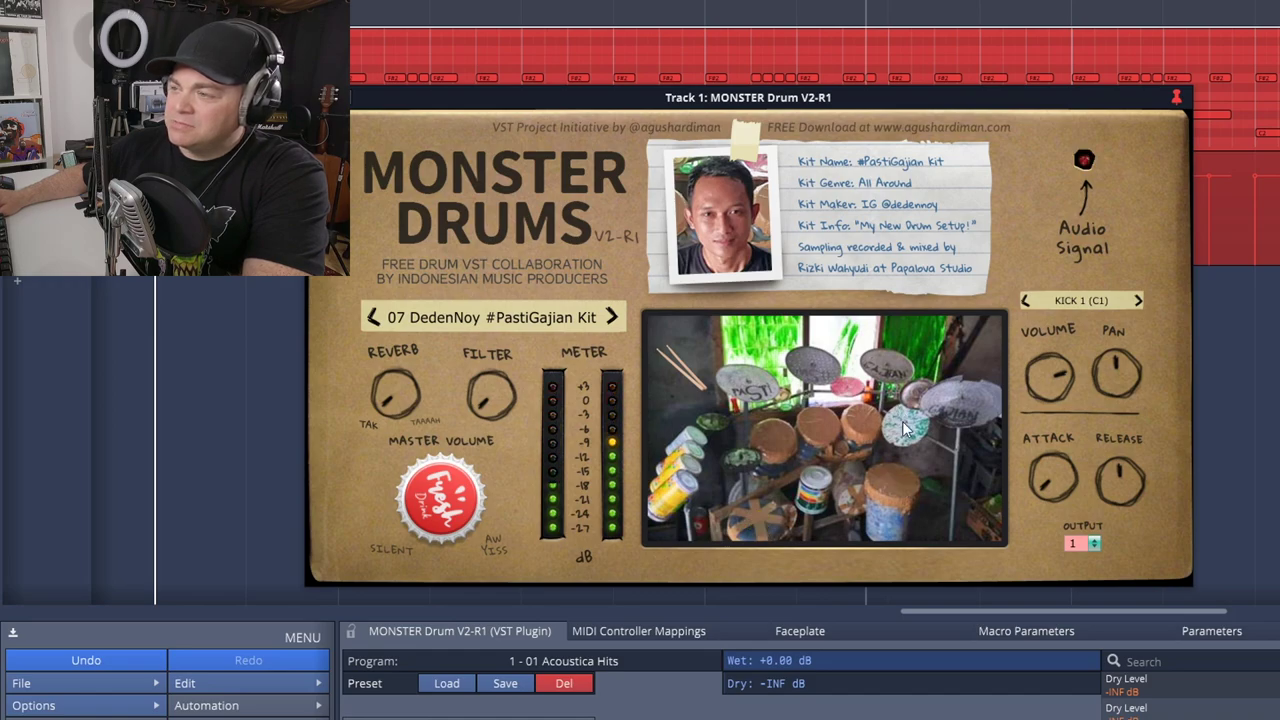
pyautogui.click(904, 428)
pyautogui.click(828, 378)
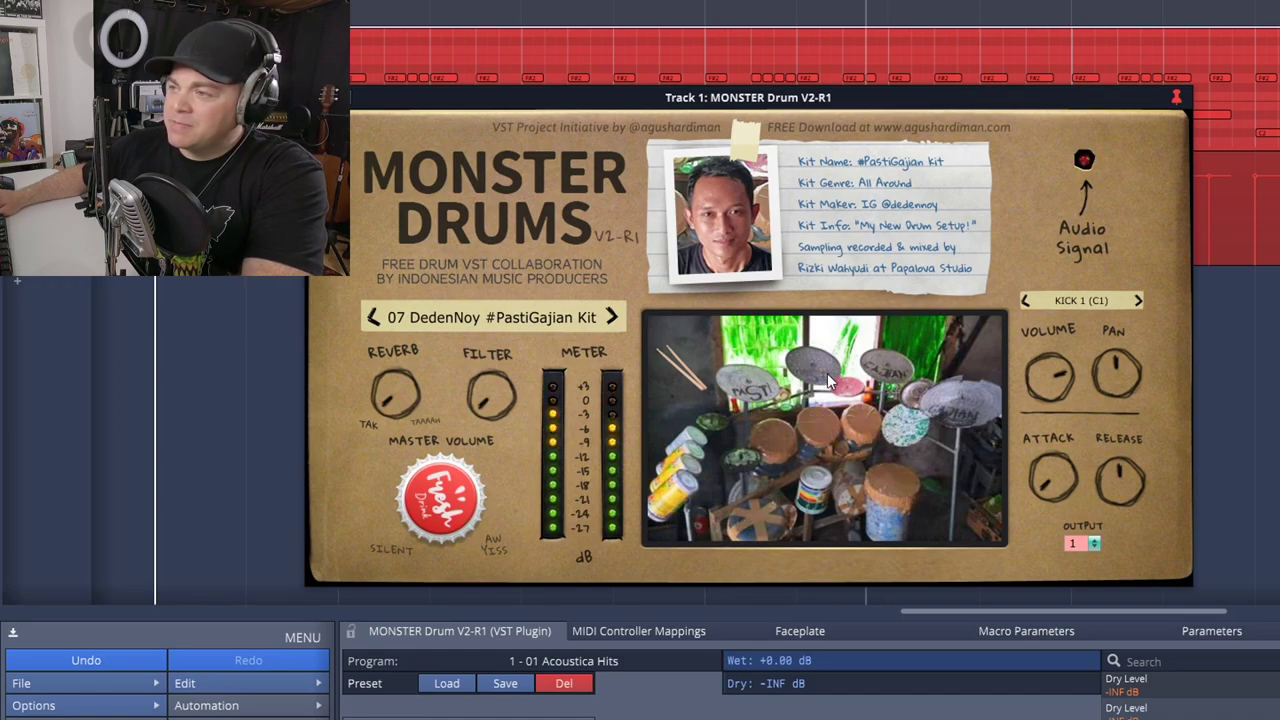
pyautogui.click(747, 396)
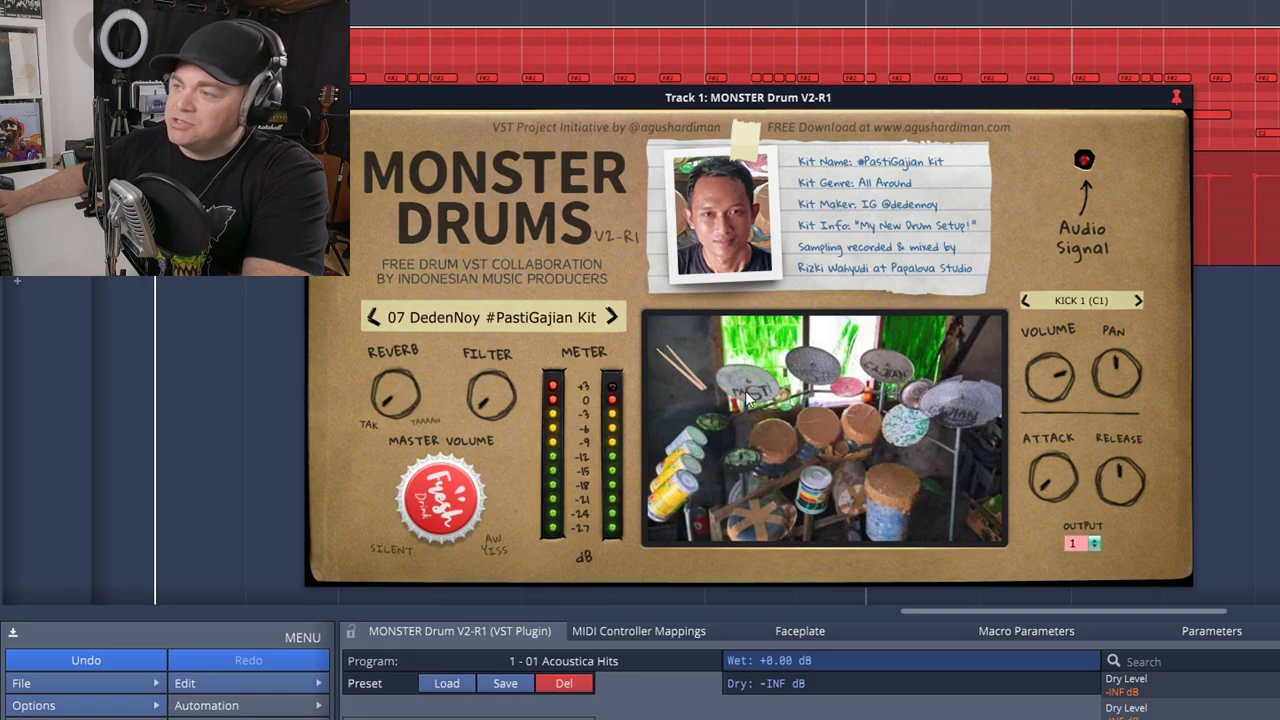
pyautogui.click(965, 413)
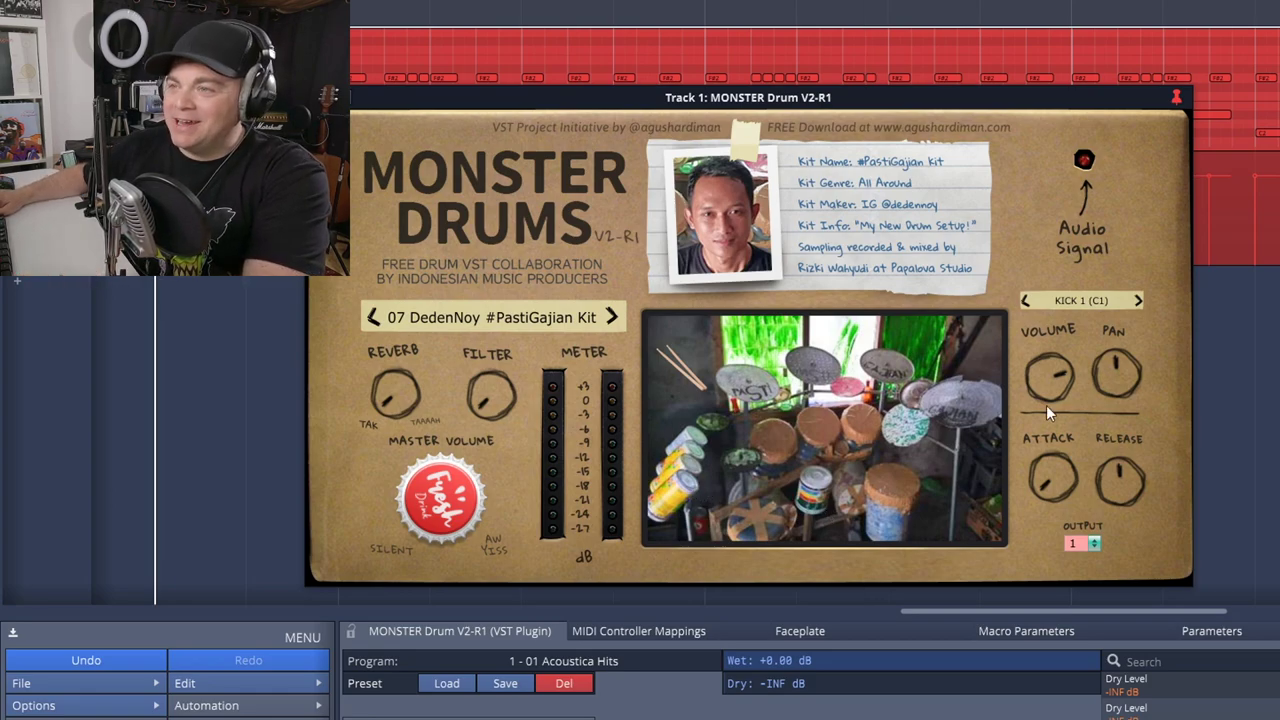
pyautogui.click(435, 320)
pyautogui.click(578, 440)
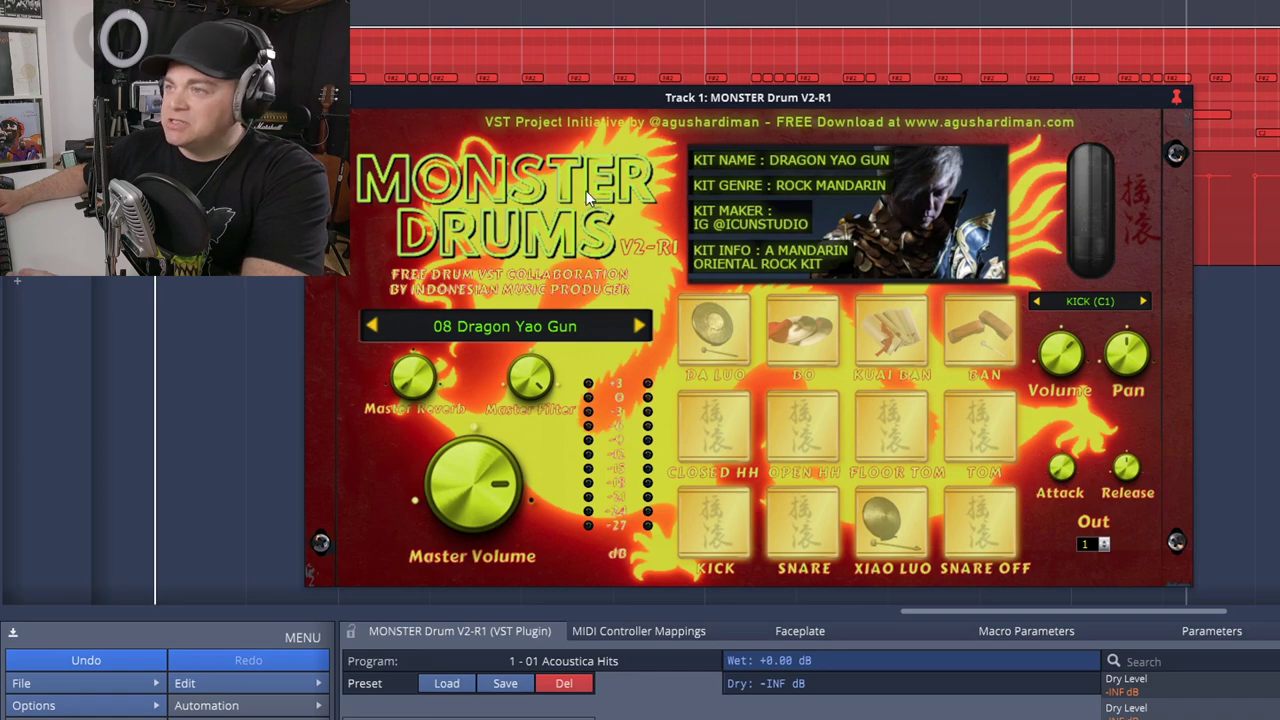
# - Play the track to hear the 08 Dragon Yao Gun kit
pyautogui.press('space')
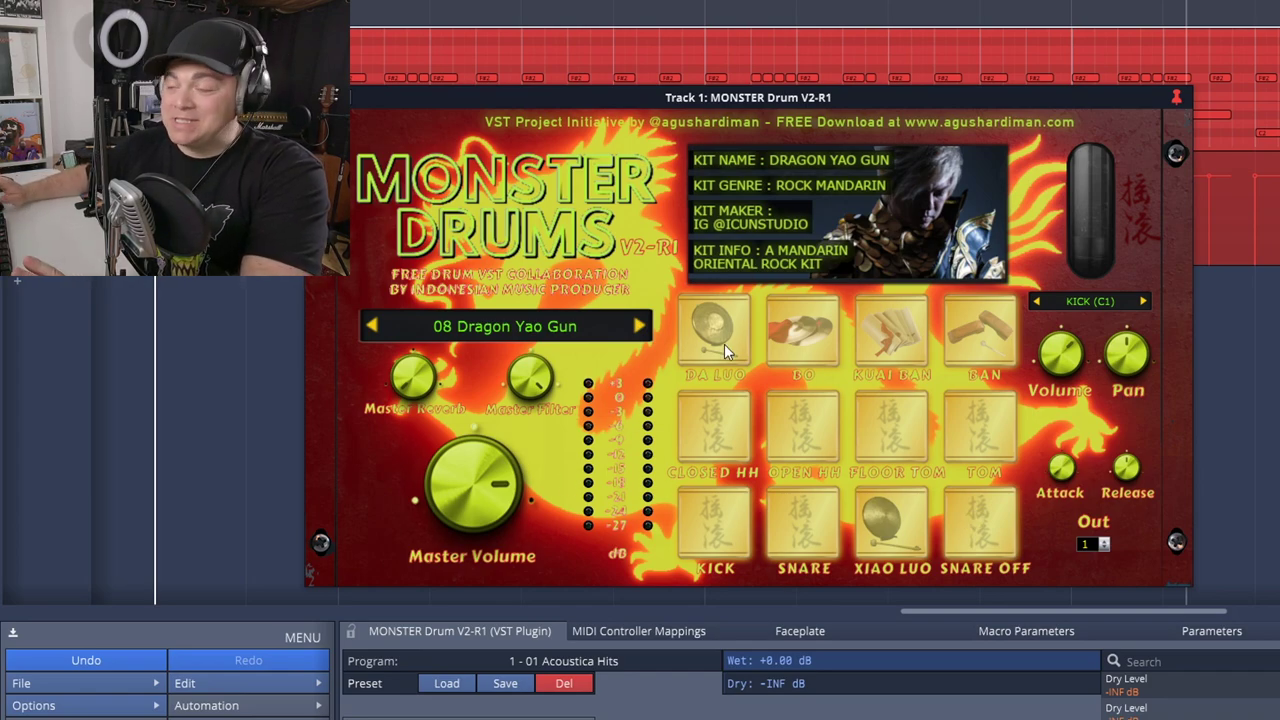
pyautogui.click(478, 327)
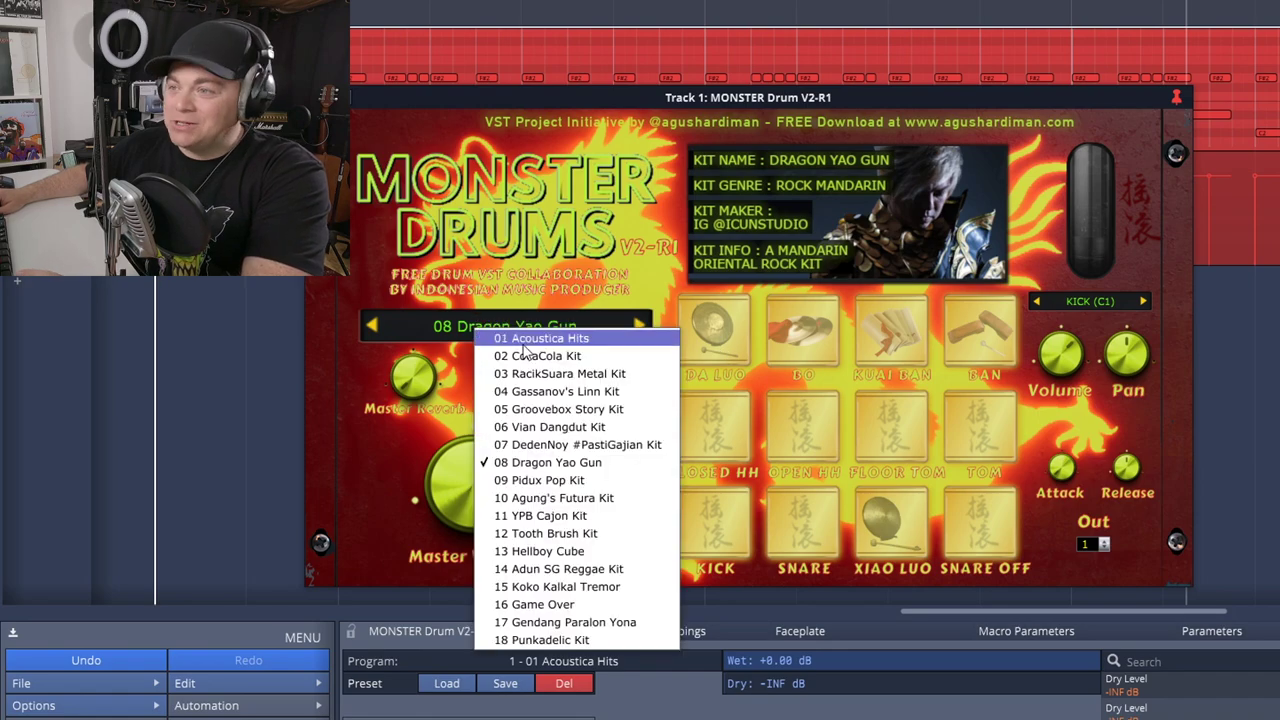
# - Close the kit list, play with 09 Pidux Pop Kit, and hit TOM HIGH, CYMBAL 1, TOM MID and FLOOR TOM
pyautogui.click(948, 570)
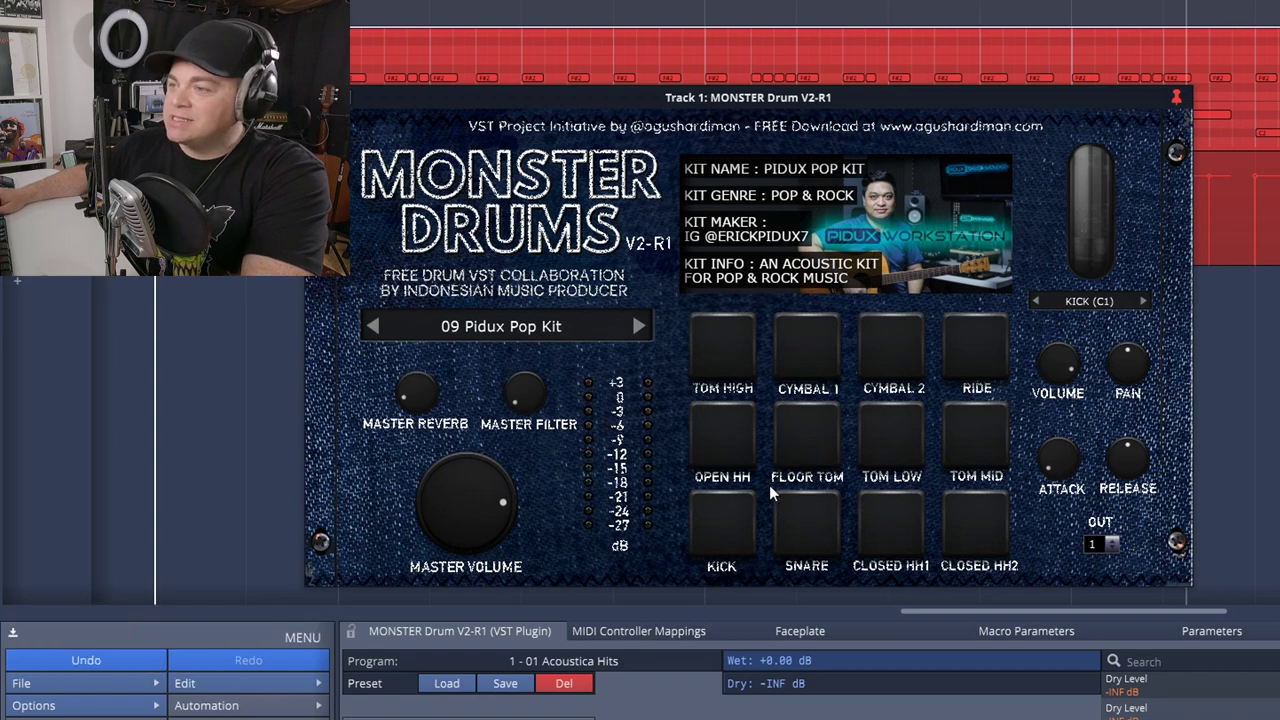
pyautogui.press('space')
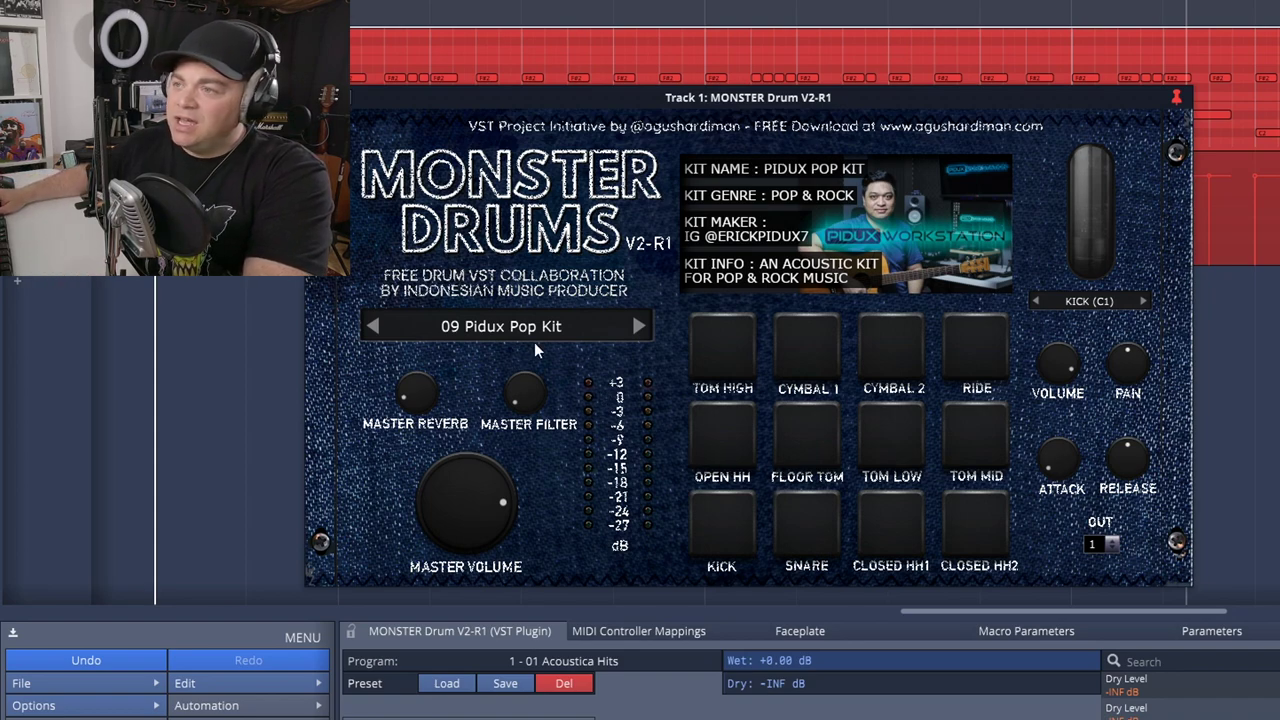
pyautogui.click(704, 350)
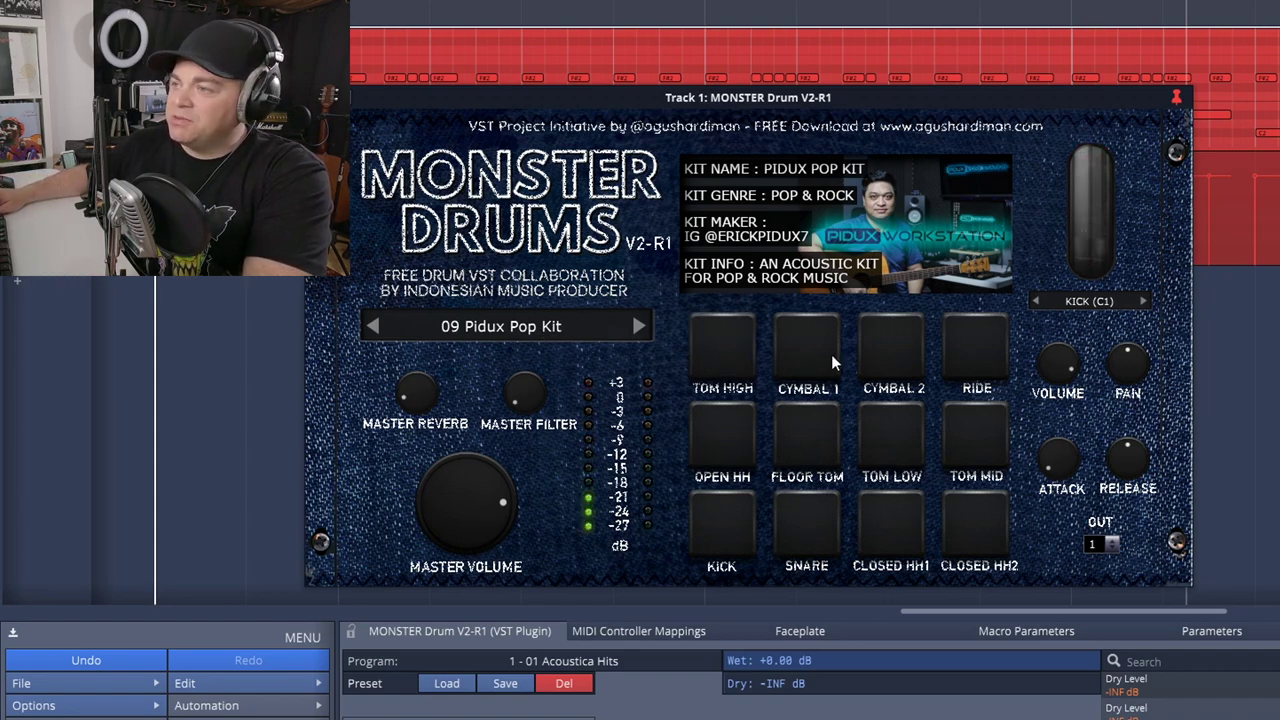
pyautogui.click(822, 354)
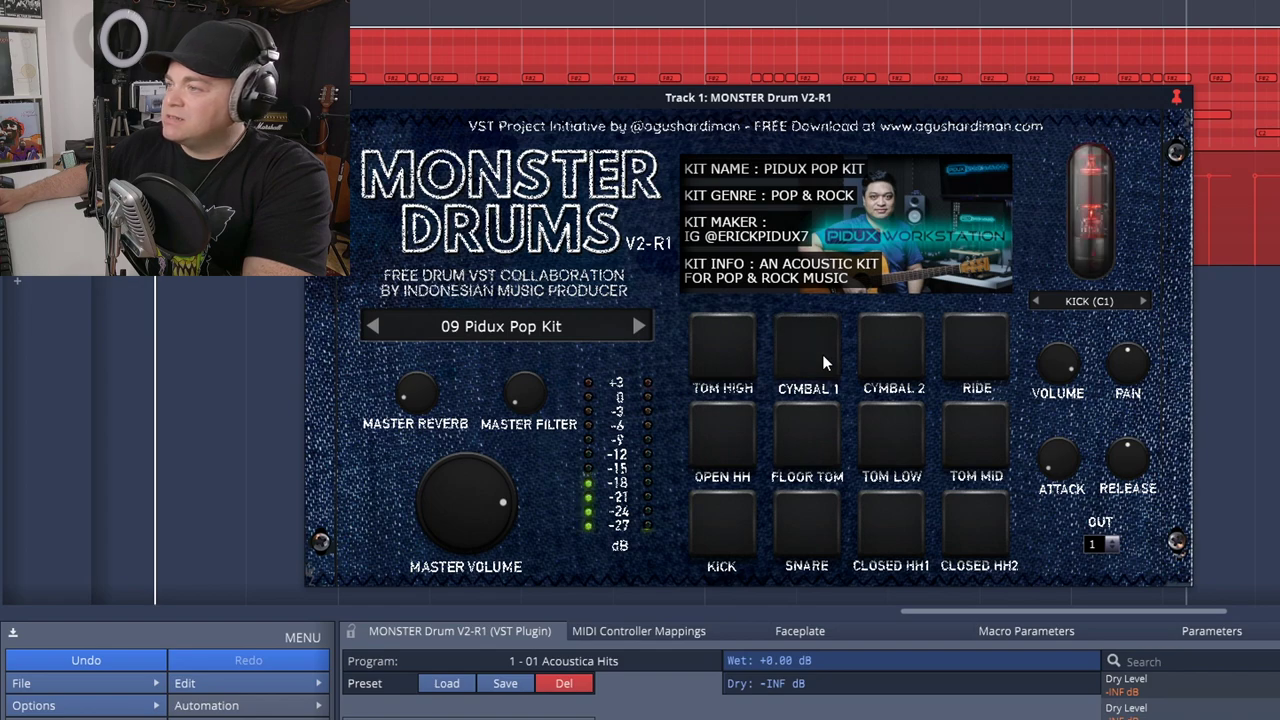
pyautogui.click(976, 424)
pyautogui.click(798, 444)
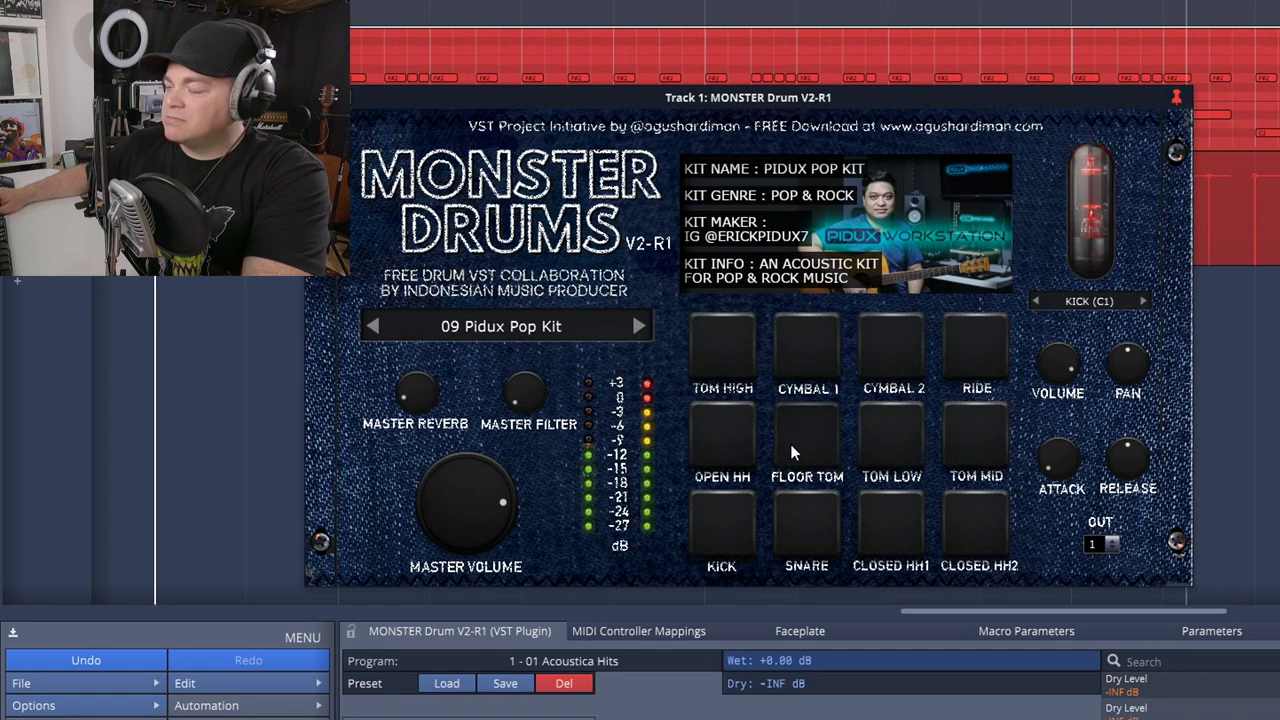
# - Hit the Pidux kit's CLOSED HH2 and CLOSED HH1 pads, then the KICK twice
pyautogui.click(891, 518)
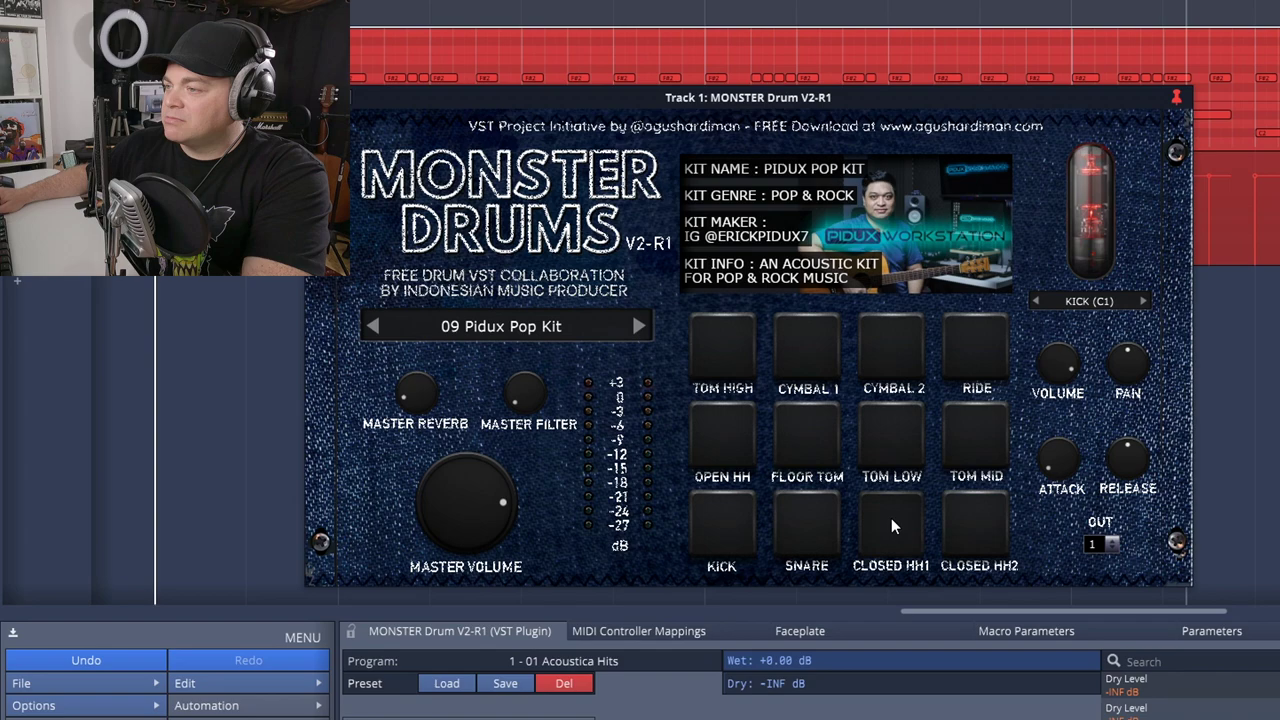
pyautogui.click(987, 538)
pyautogui.click(731, 530)
pyautogui.click(726, 527)
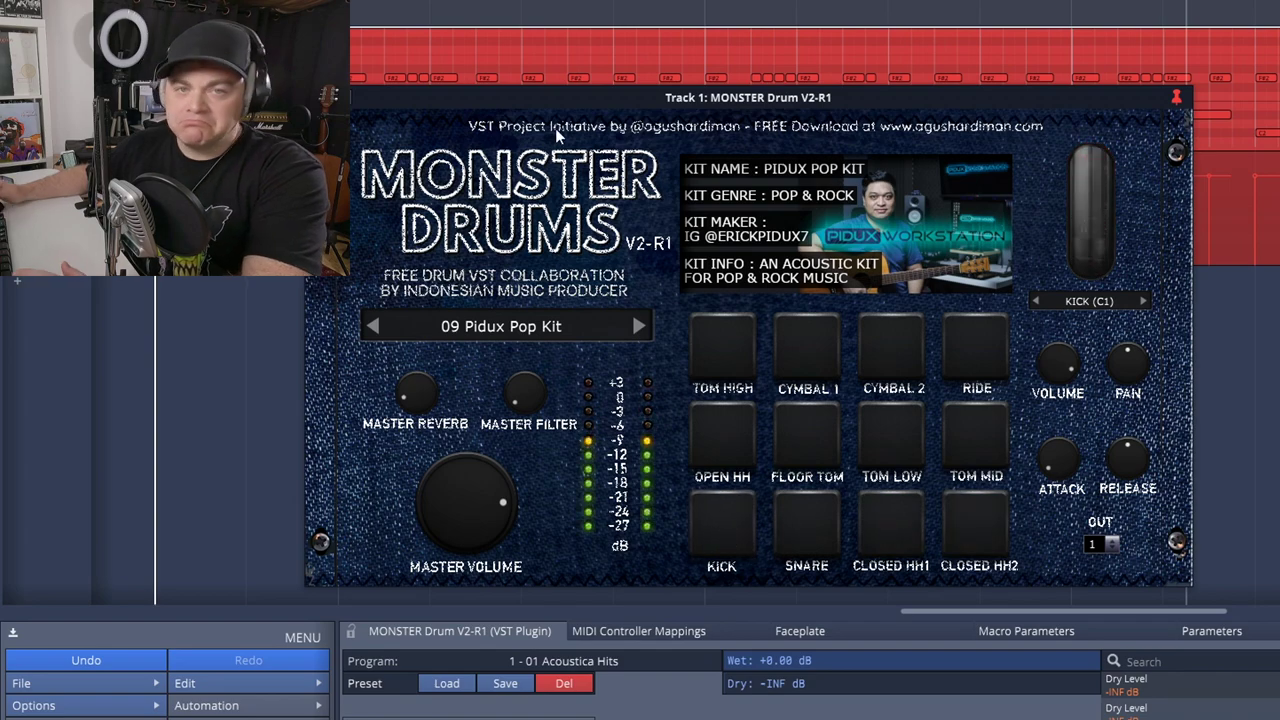
pyautogui.click(494, 342)
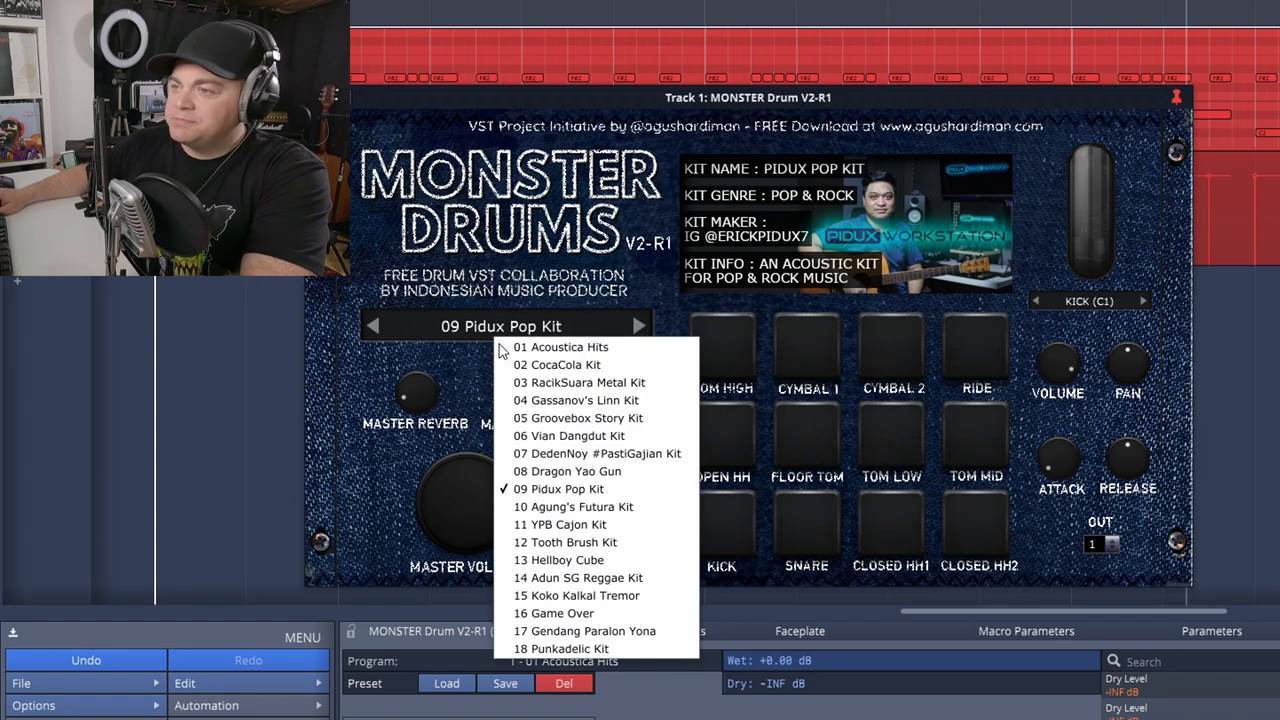
# - Load the 10 Agung's Futura Kit and briefly play the pattern to hear it
pyautogui.click(632, 515)
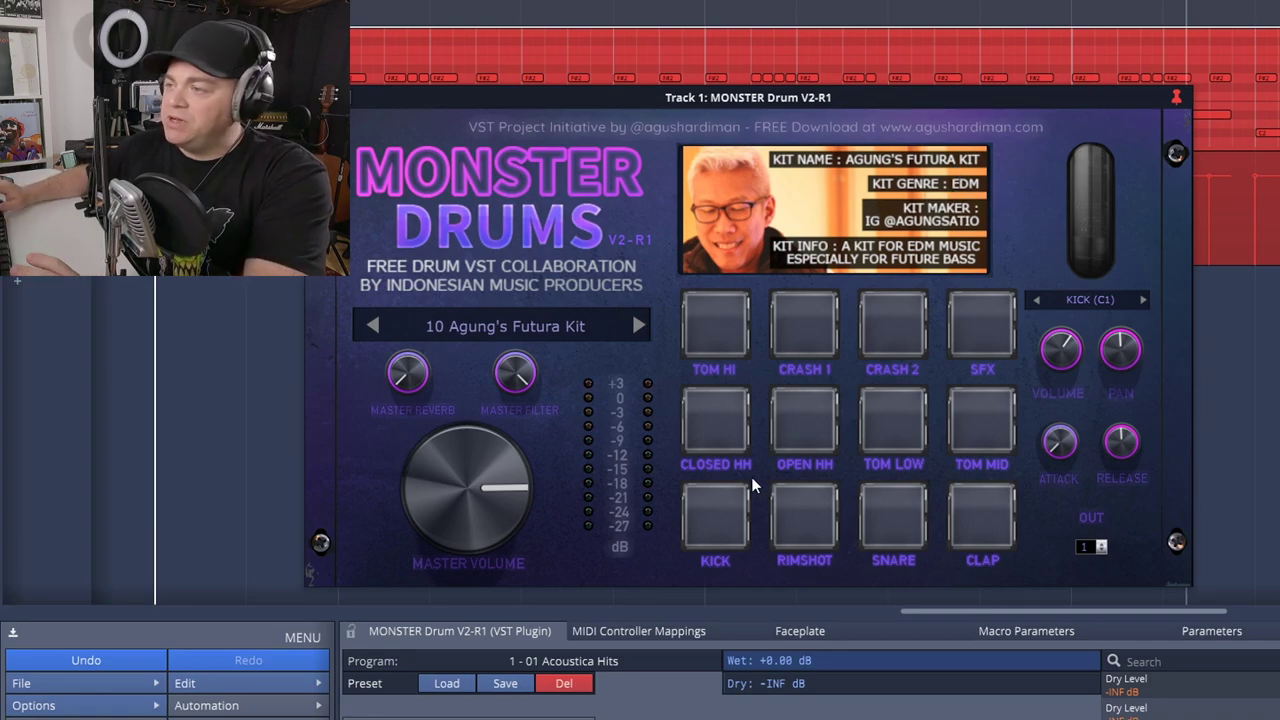
pyautogui.press('space')
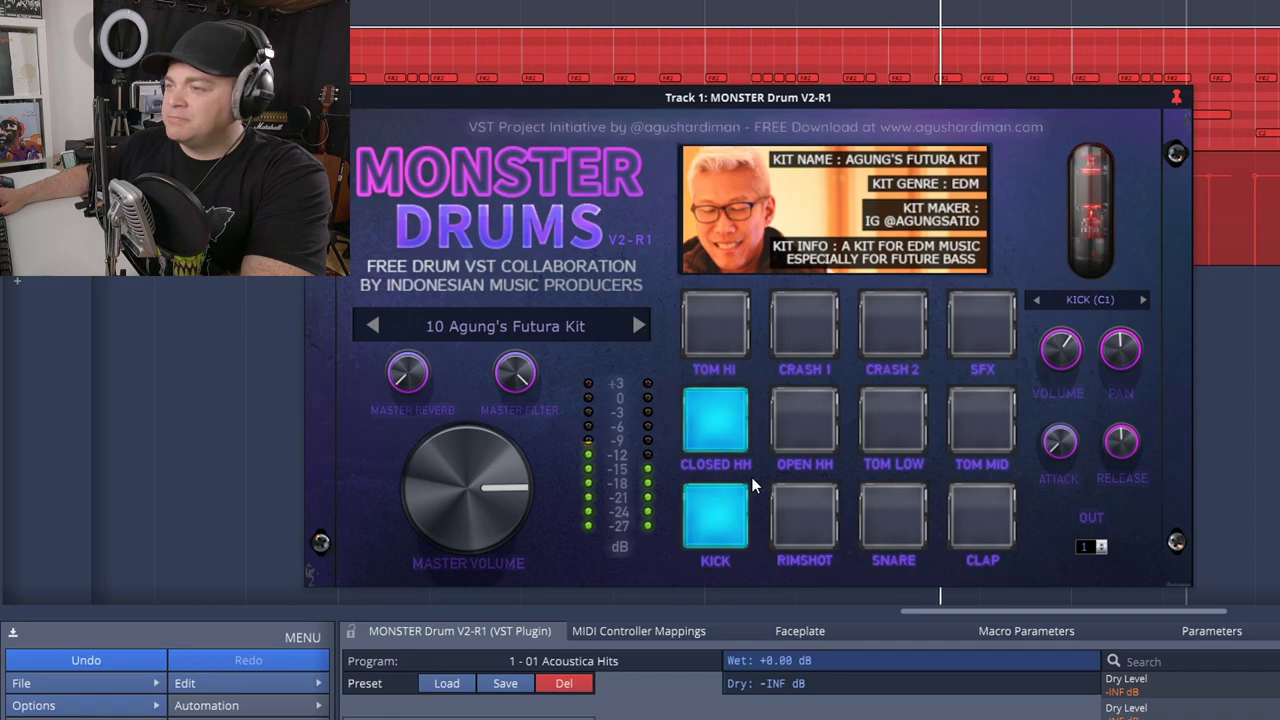
pyautogui.press('space')
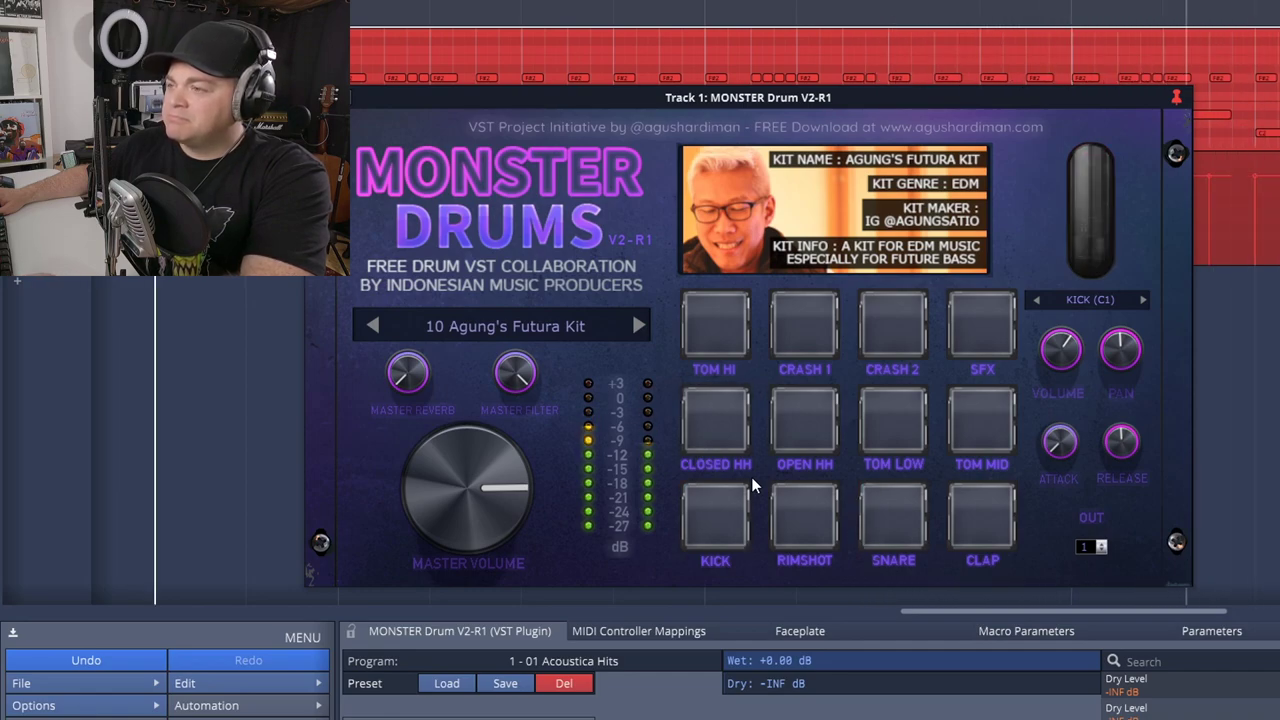
# - Audition the Futura kit's toms, crashes, closed hi-hat, snare, clap and kick pads
pyautogui.click(718, 336)
pyautogui.click(785, 341)
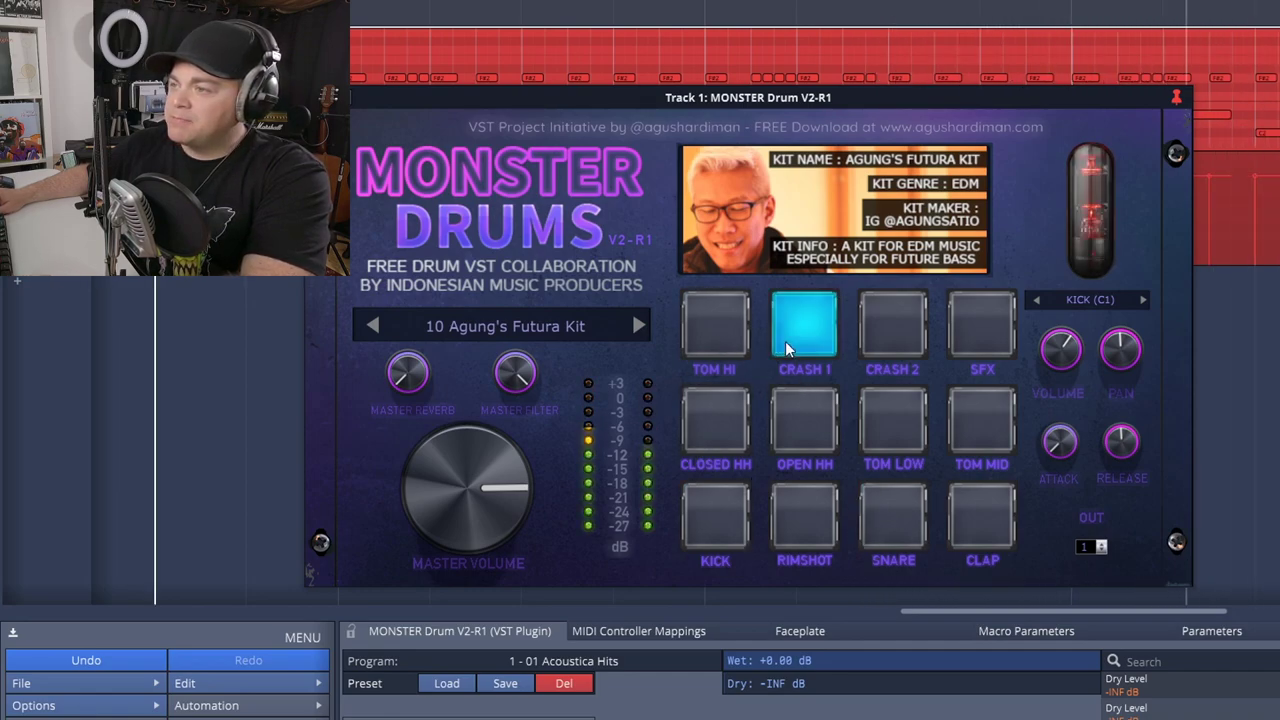
pyautogui.click(863, 341)
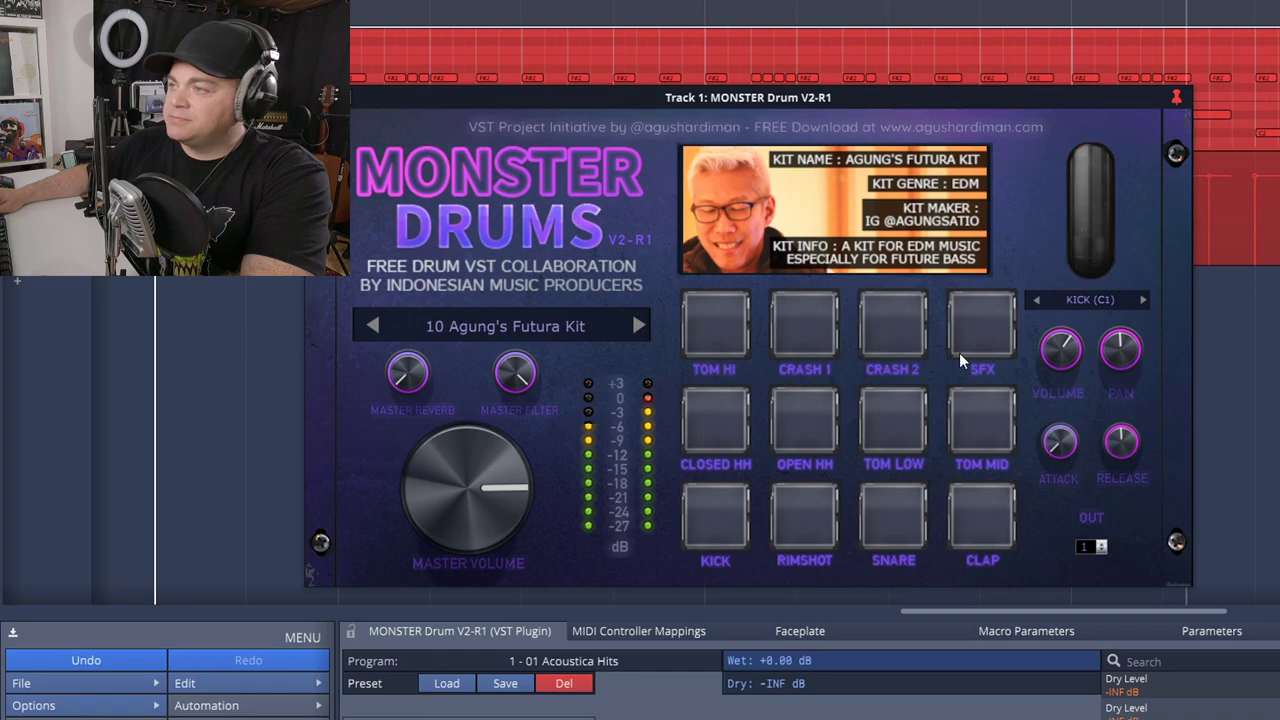
pyautogui.click(984, 423)
pyautogui.click(868, 429)
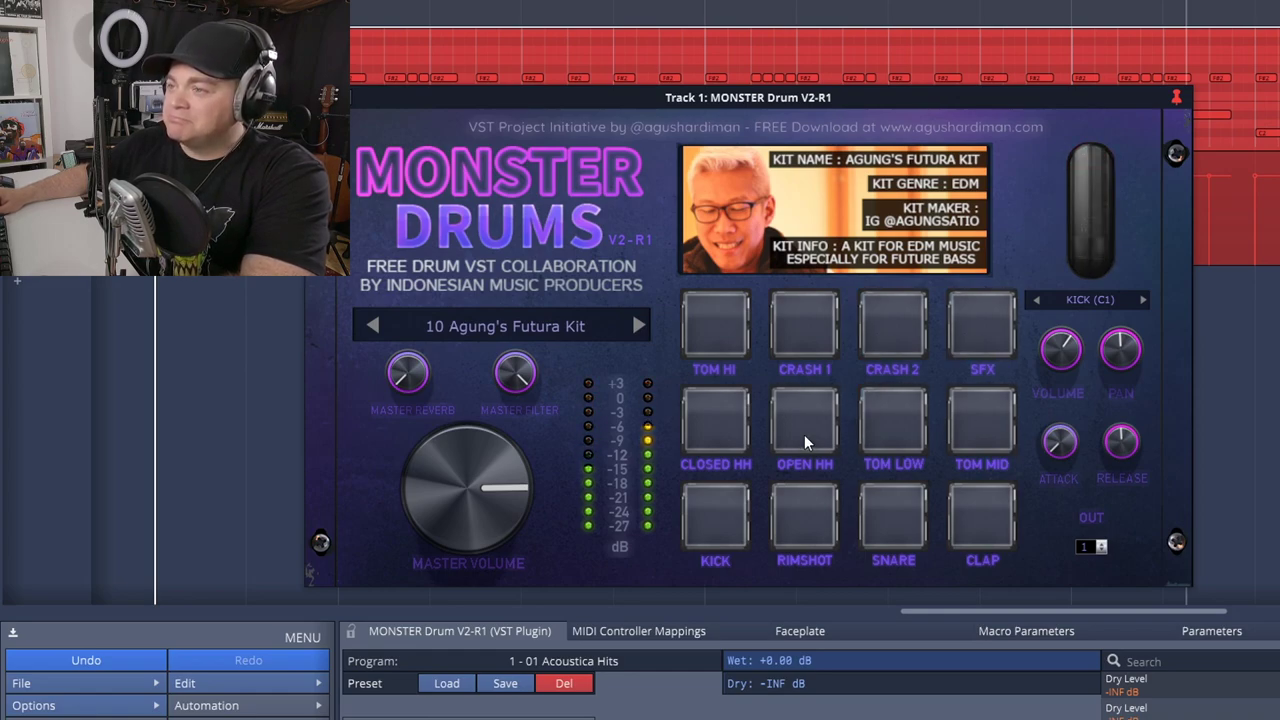
pyautogui.click(710, 422)
pyautogui.click(890, 525)
pyautogui.click(975, 530)
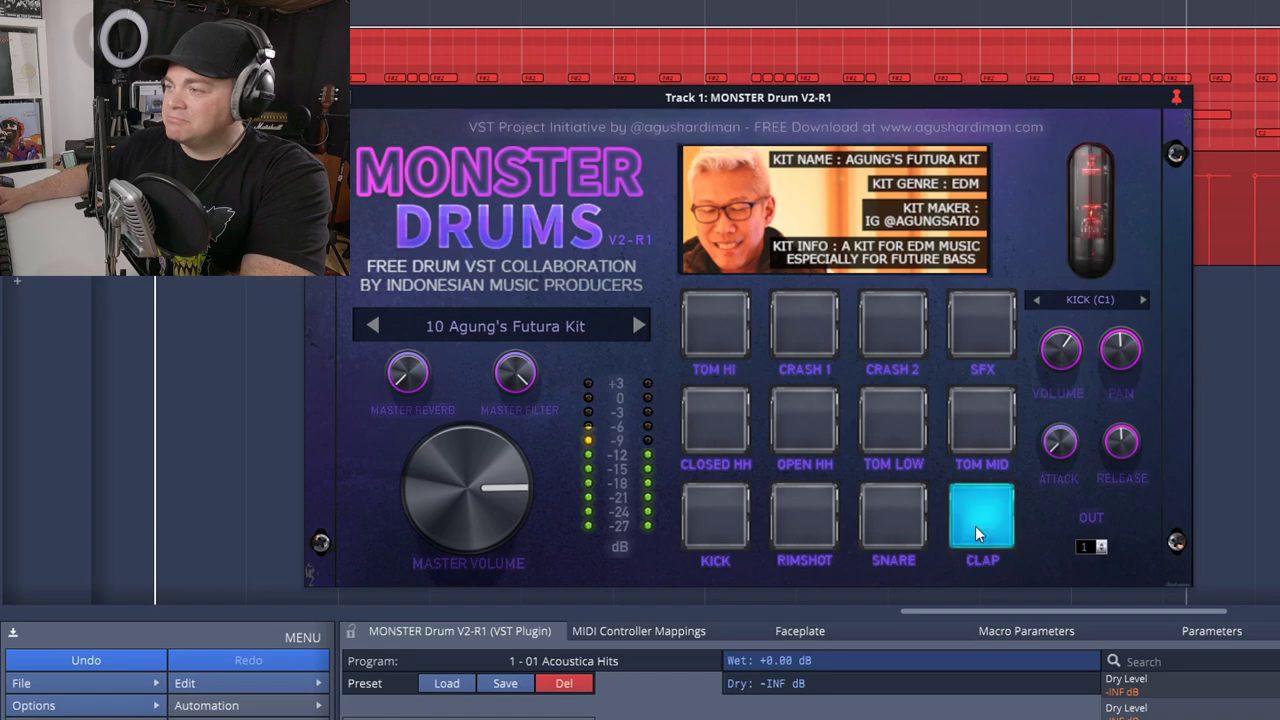
pyautogui.click(740, 515)
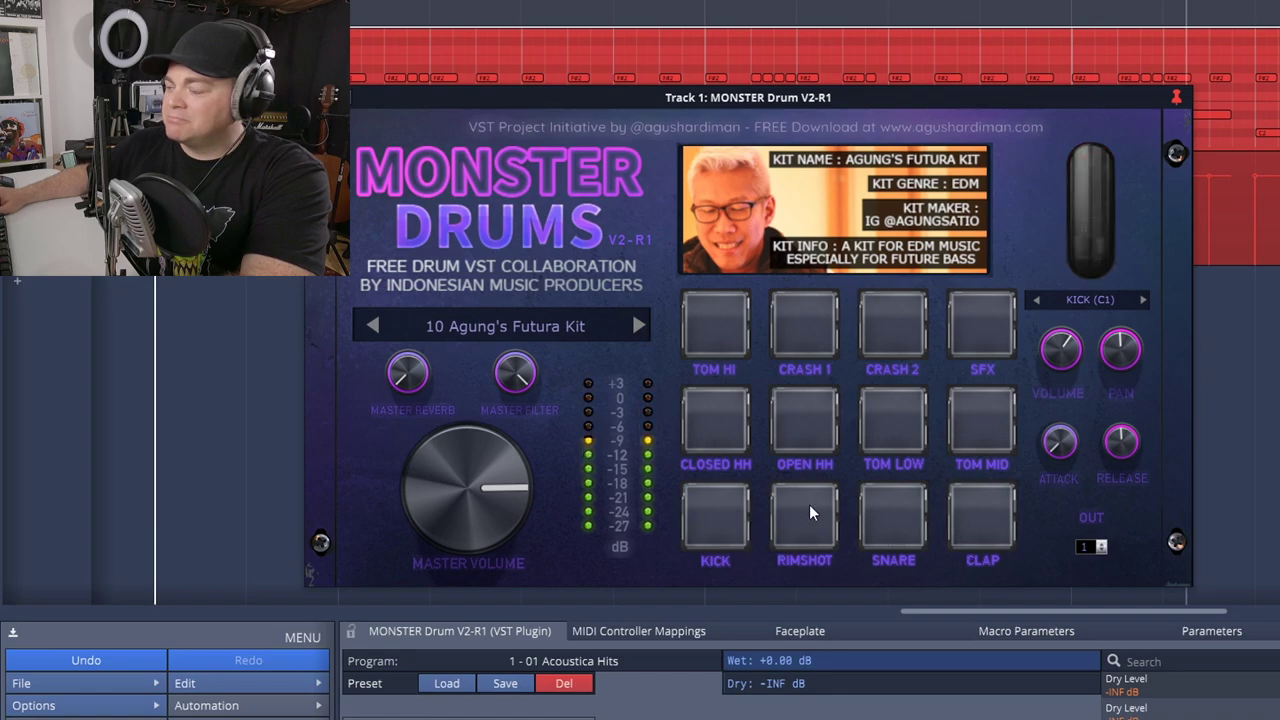
# - Play the pattern once more with the Futura kit, then bring up the kit list
pyautogui.press('space')
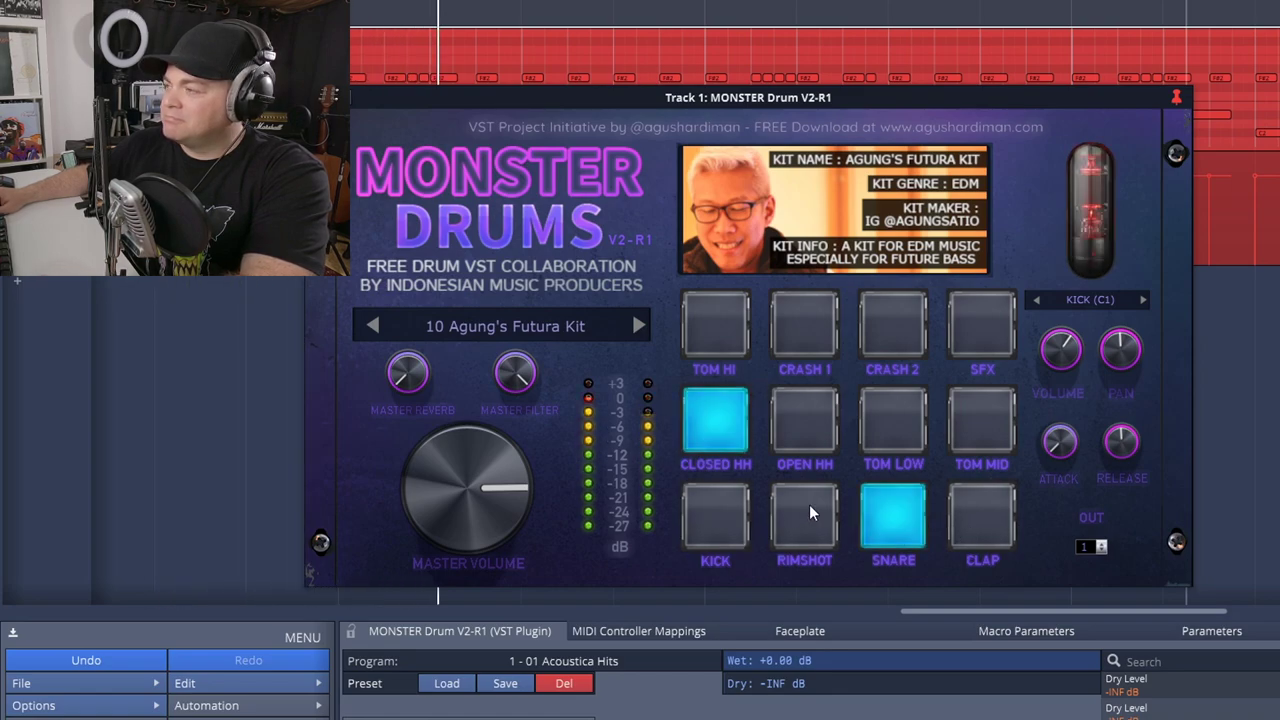
pyautogui.press('space')
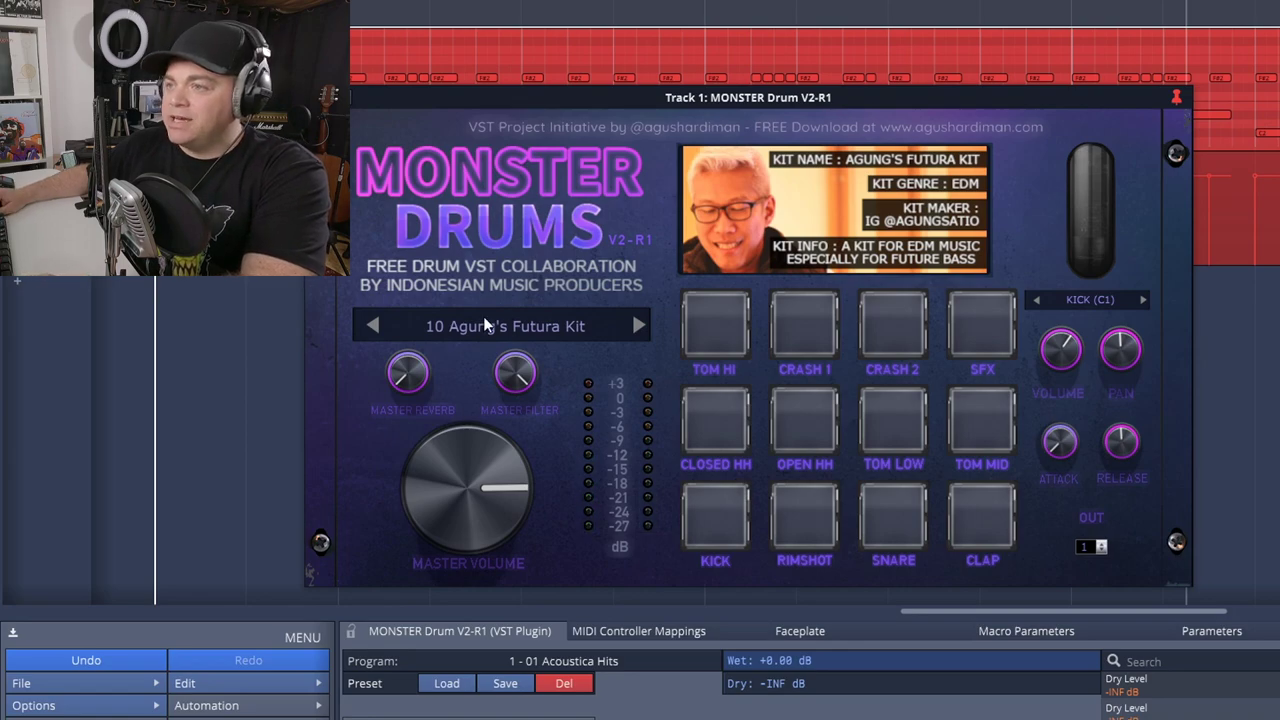
pyautogui.click(484, 318)
# - Load the 11 YPB Cajon Kit and play the pattern to hear it
pyautogui.click(993, 527)
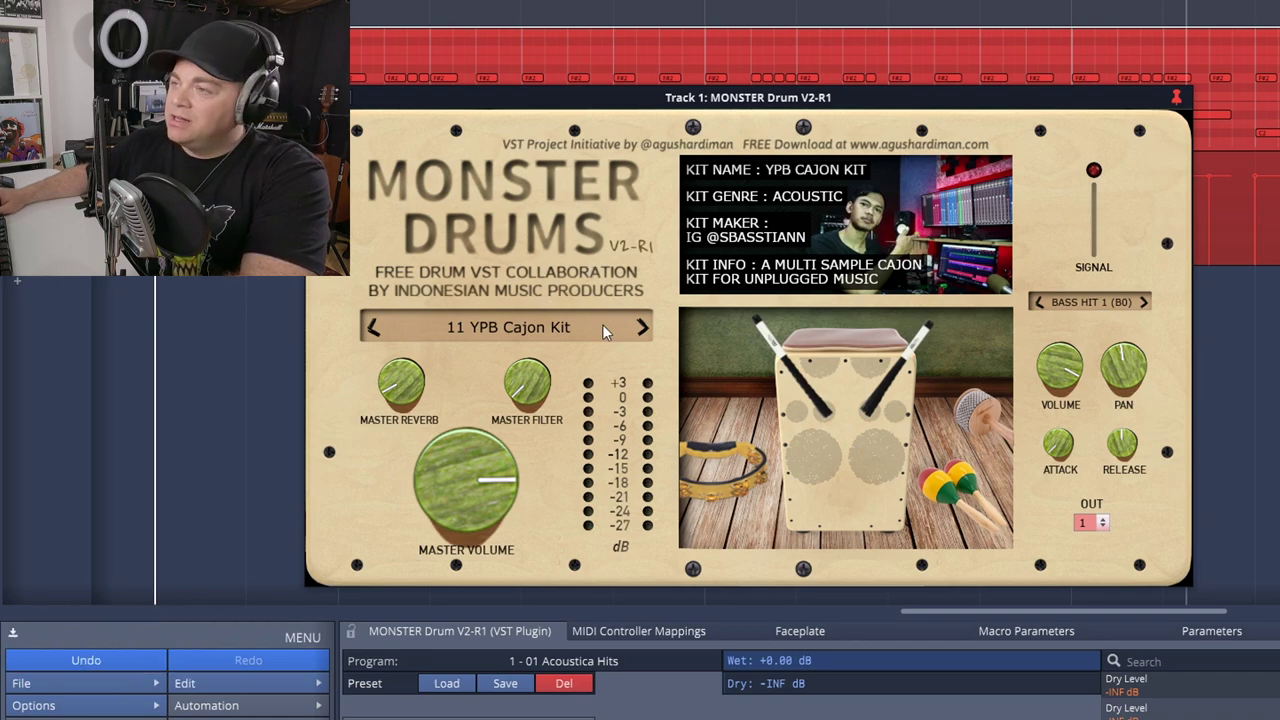
pyautogui.press('space')
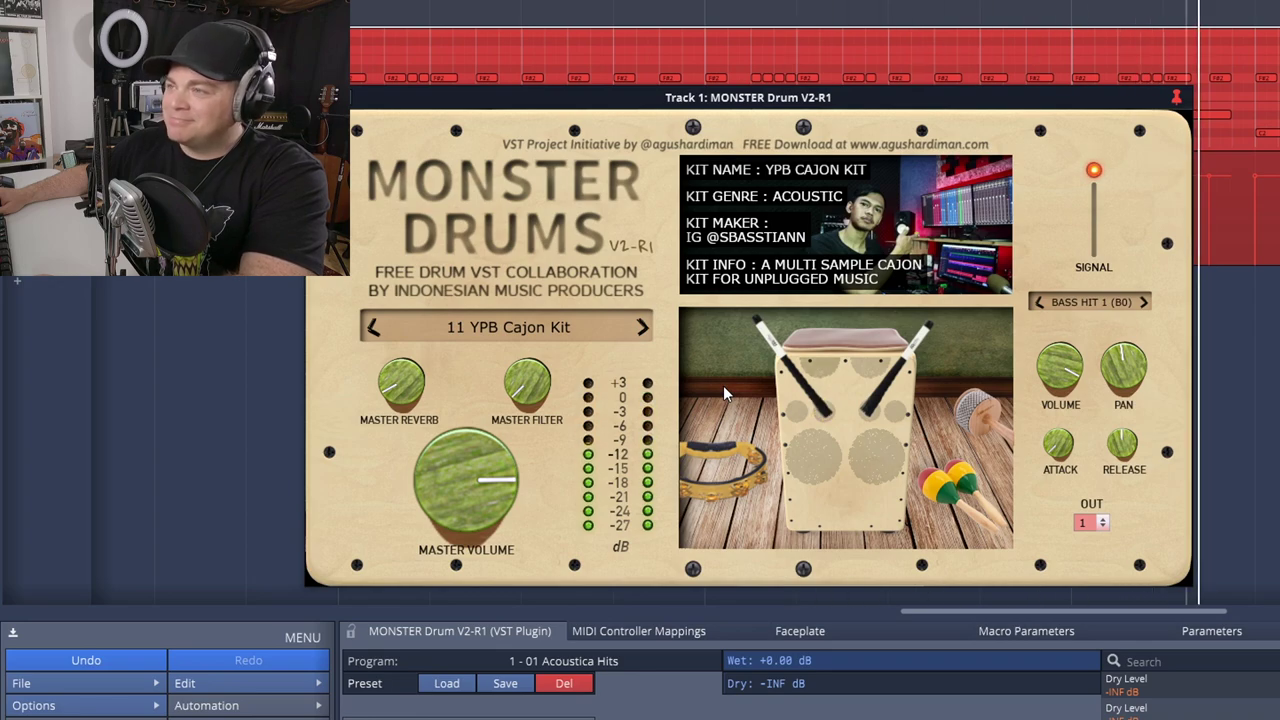
pyautogui.press('space')
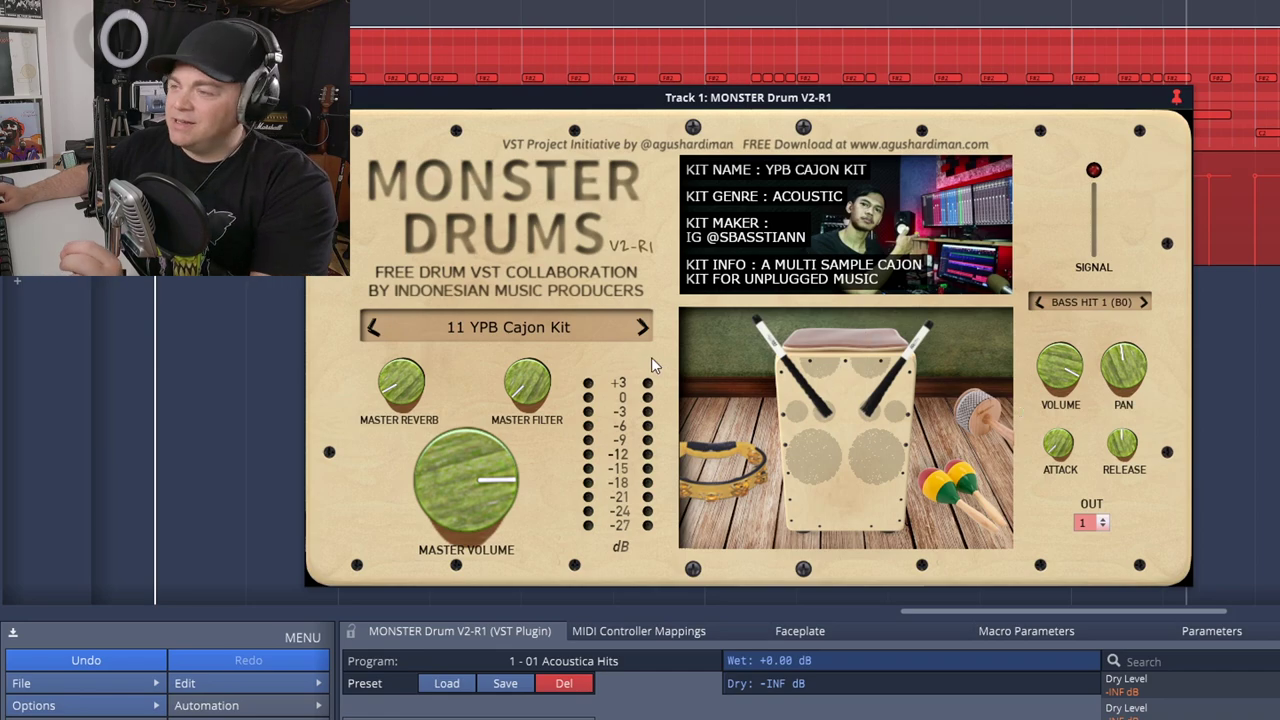
# - Trigger the tambourine, cajon, shaker and maracas samples, then bring up the kit list
pyautogui.click(746, 475)
pyautogui.click(822, 468)
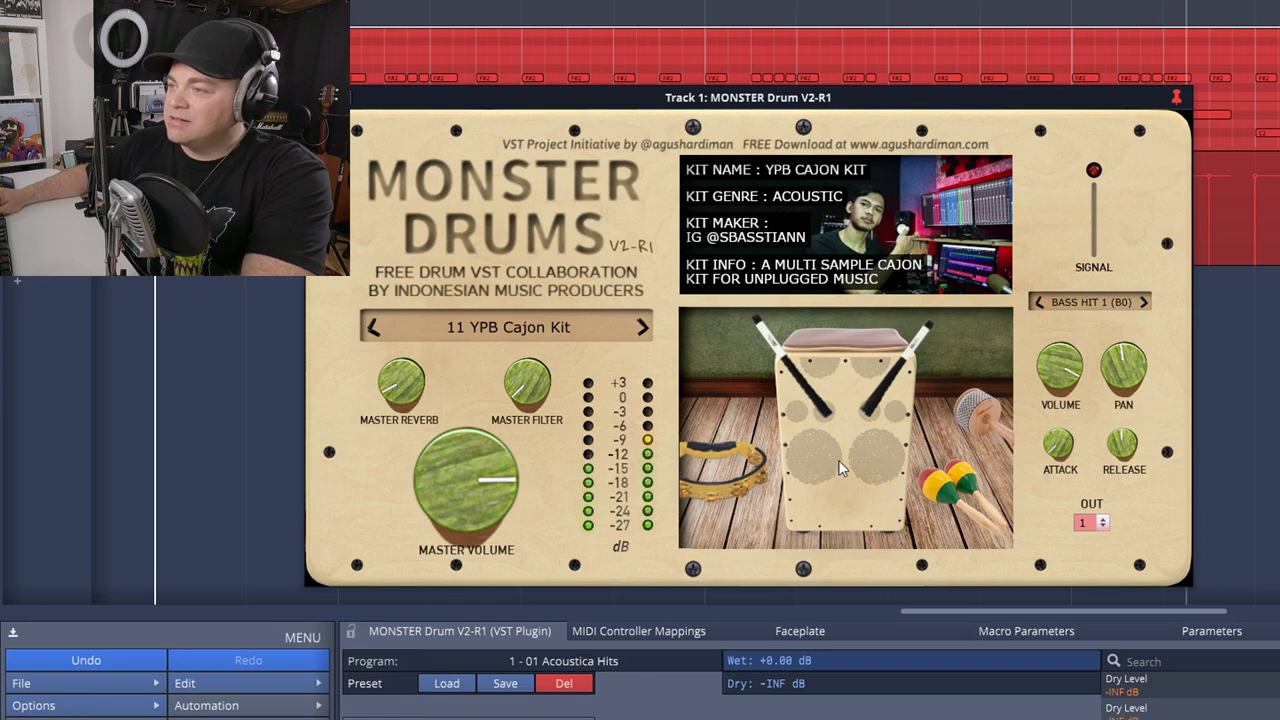
pyautogui.click(978, 416)
pyautogui.click(965, 490)
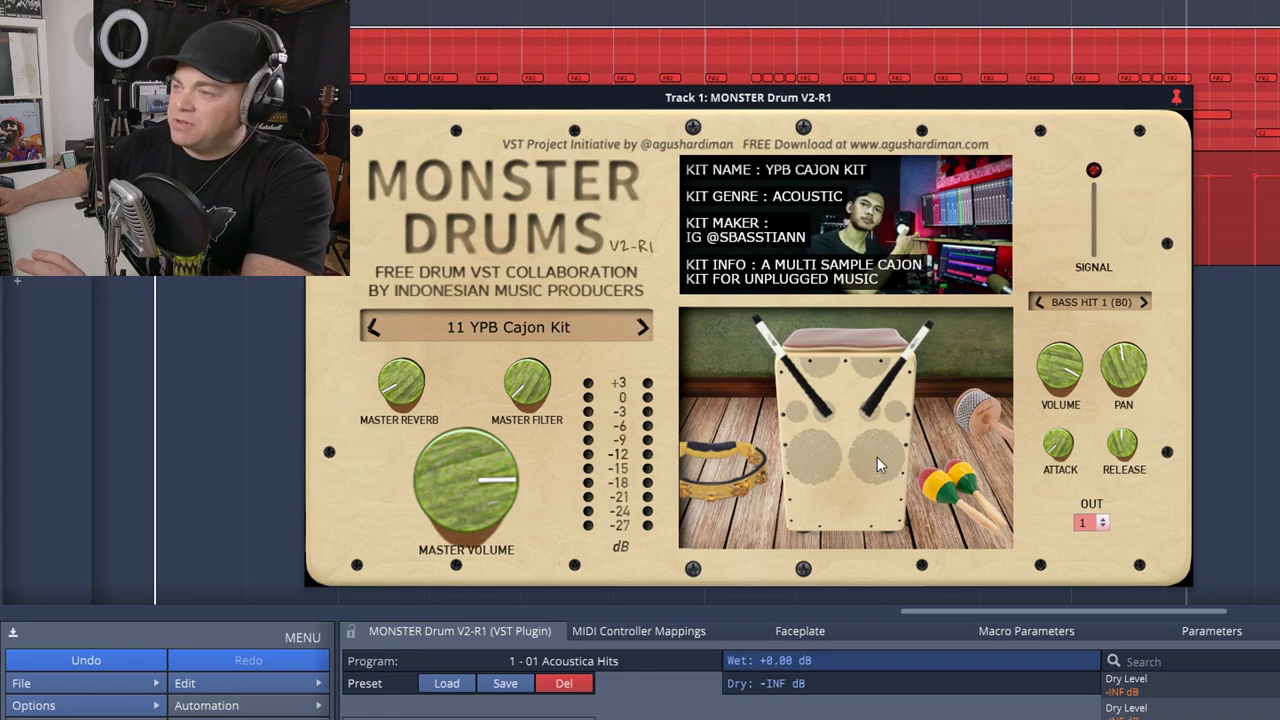
pyautogui.click(852, 458)
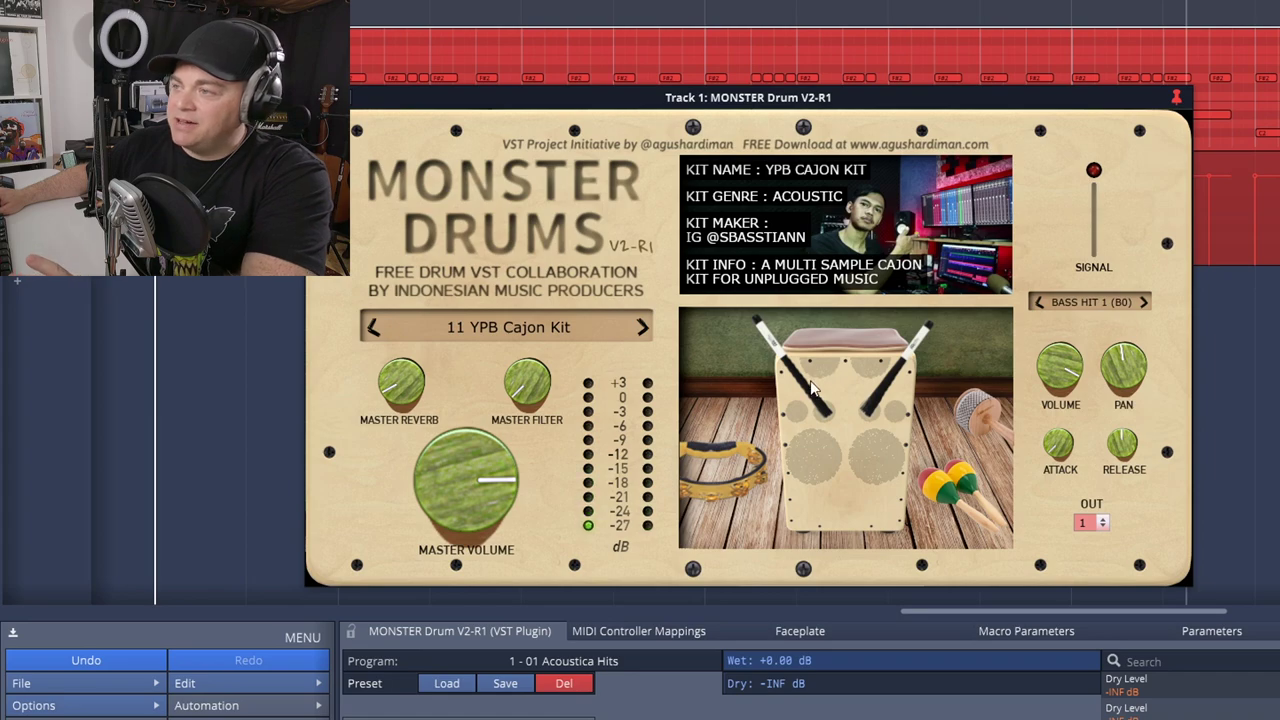
pyautogui.click(530, 327)
# - Load the 12 Tooth Brush Kit, play it, and audition the KICK, SNARE 1 and SNARE 2 pads
pyautogui.click(790, 528)
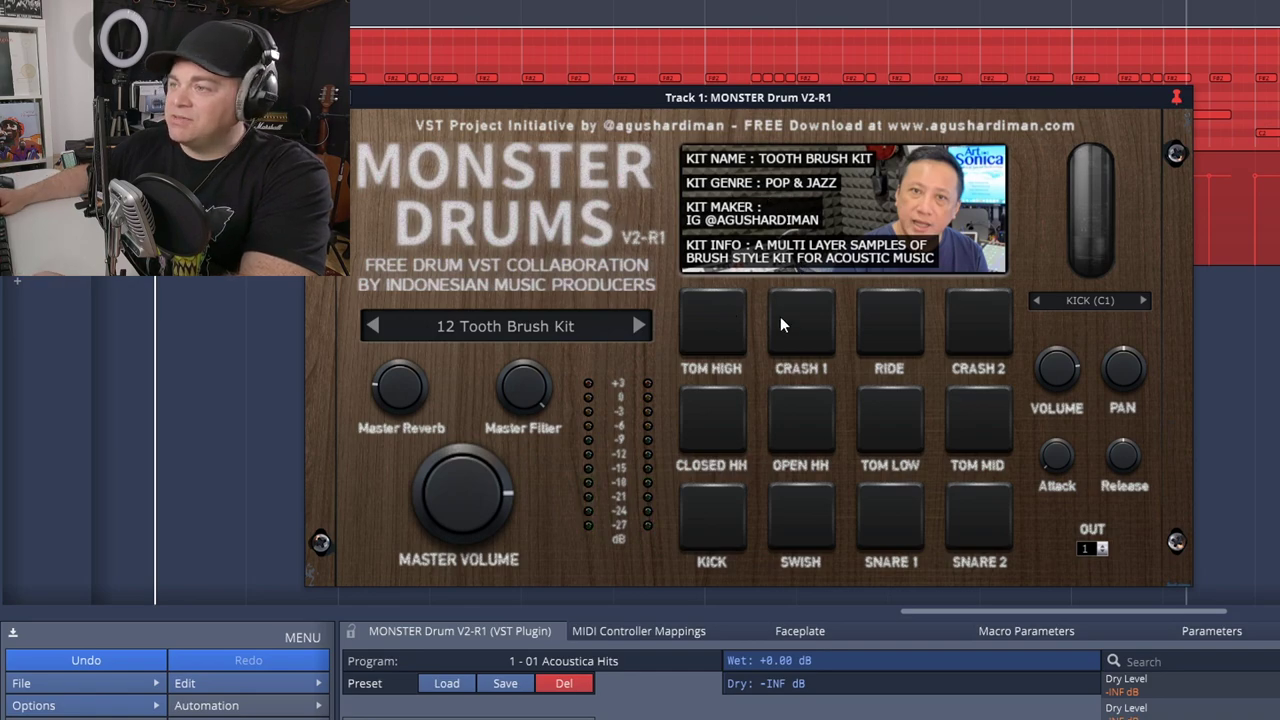
pyautogui.press('space')
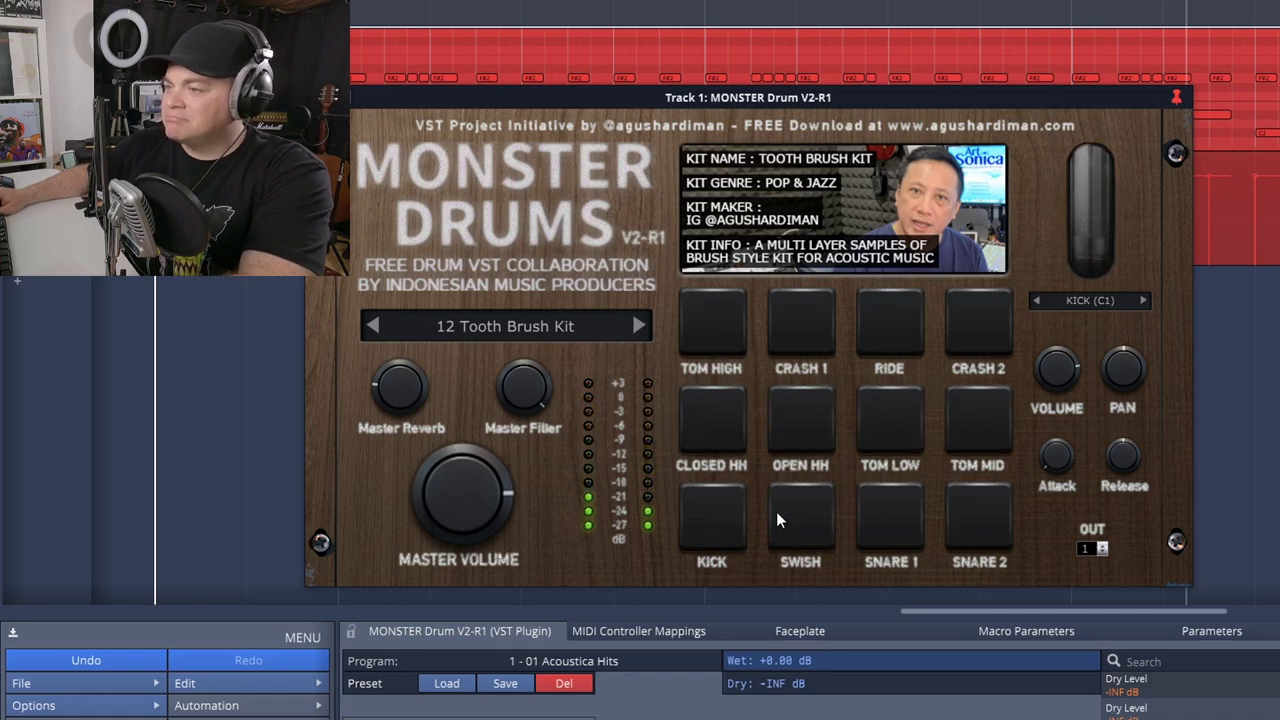
pyautogui.click(720, 521)
pyautogui.click(890, 527)
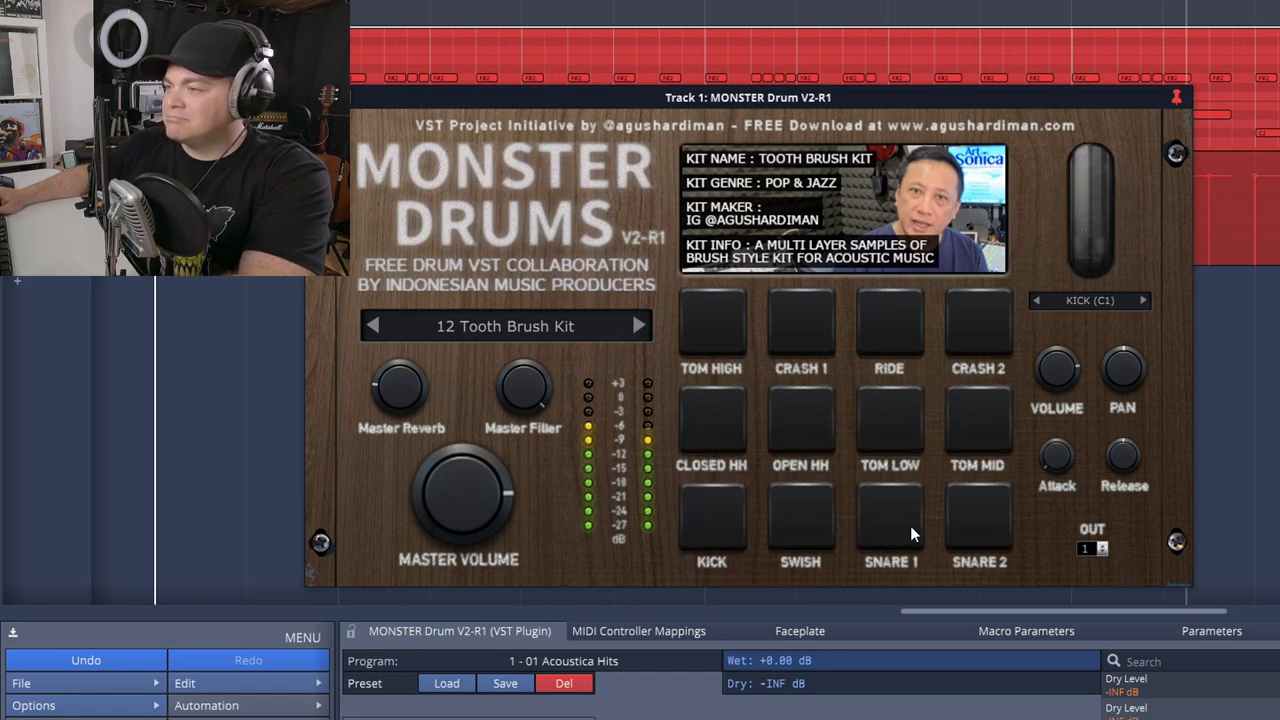
pyautogui.click(975, 523)
# - Sound SNARE 1 again, then switch to the 13 Hellboy Cube kit
pyautogui.click(914, 521)
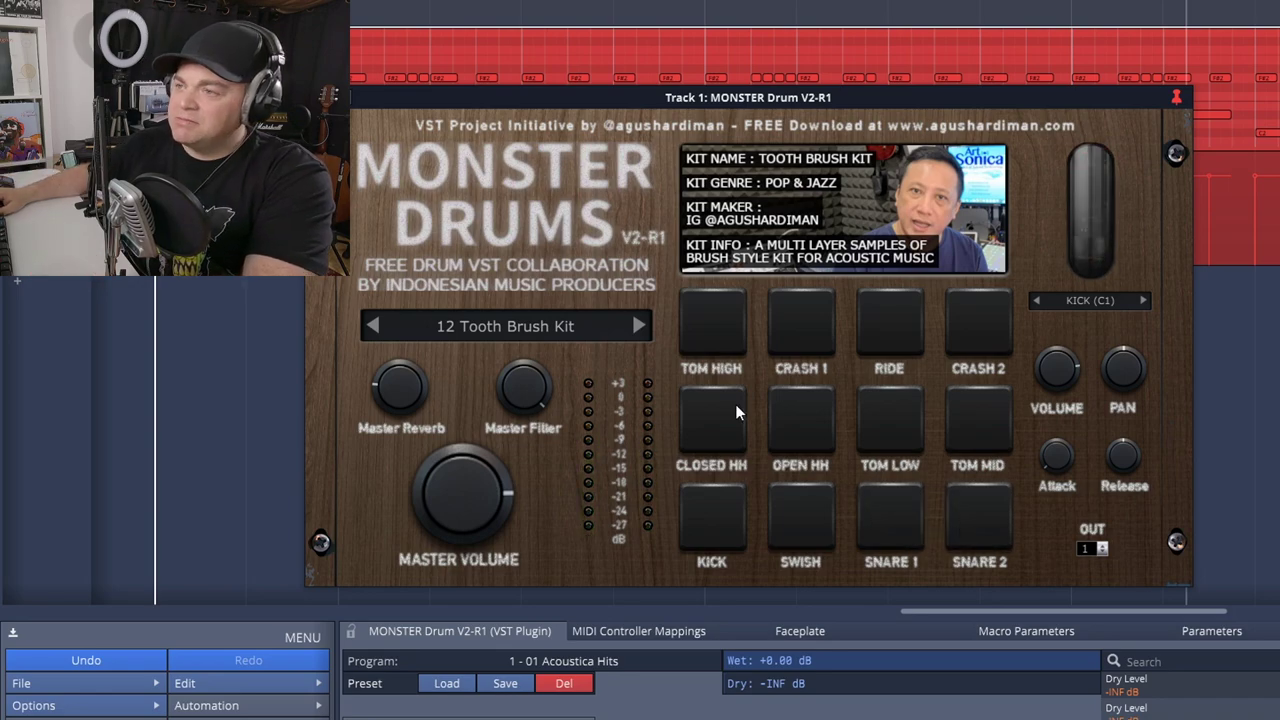
pyautogui.click(490, 334)
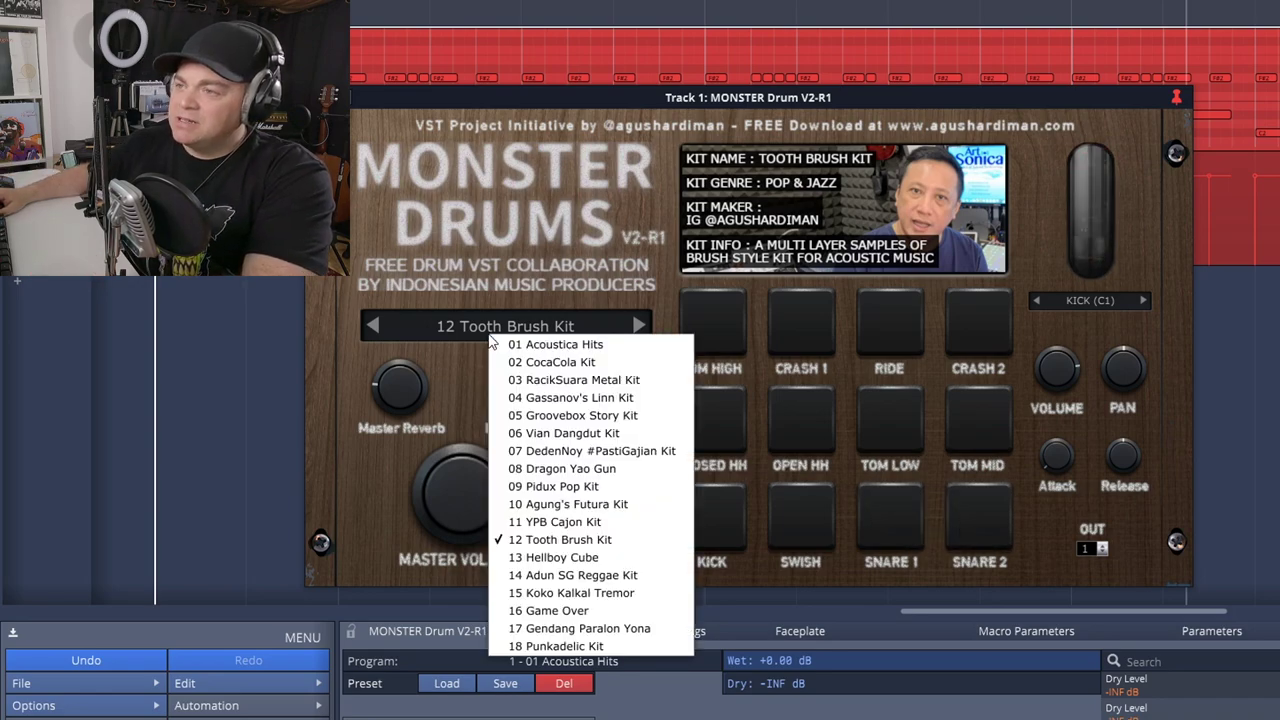
pyautogui.click(617, 575)
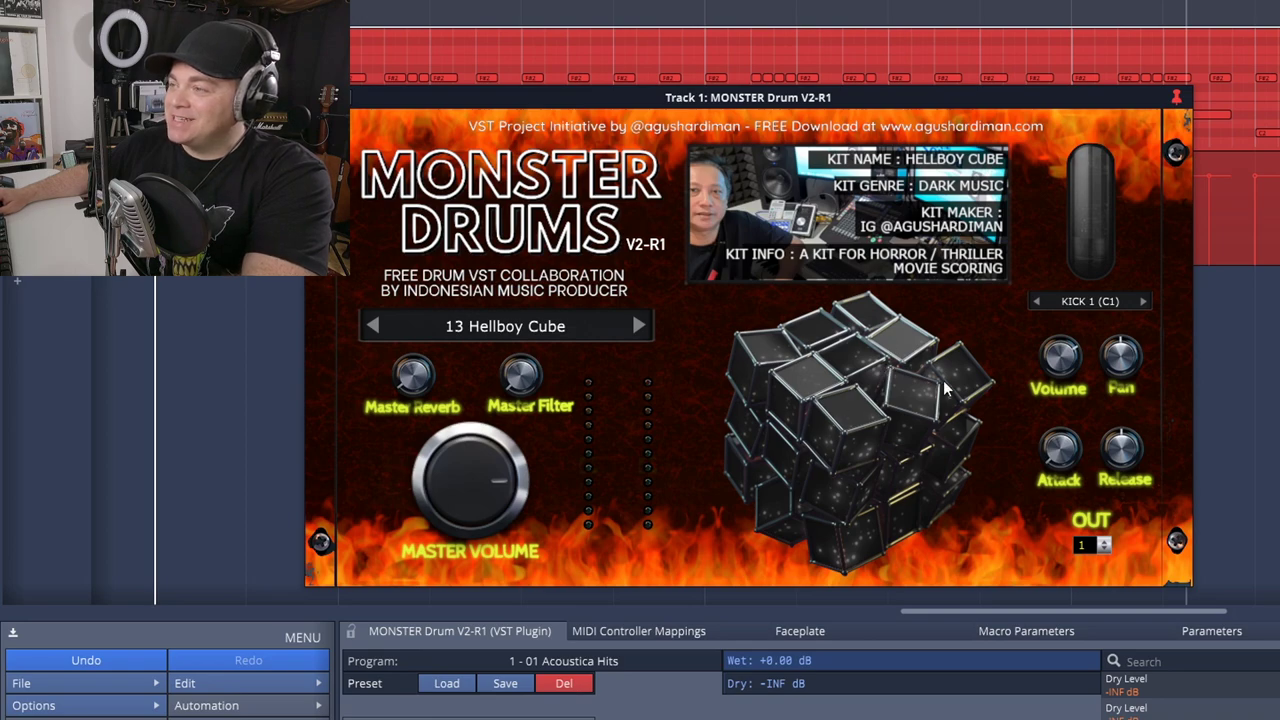
# - Play the pattern with the 13 Hellboy Cube kit, then bring up the kit list
pyautogui.press('space')
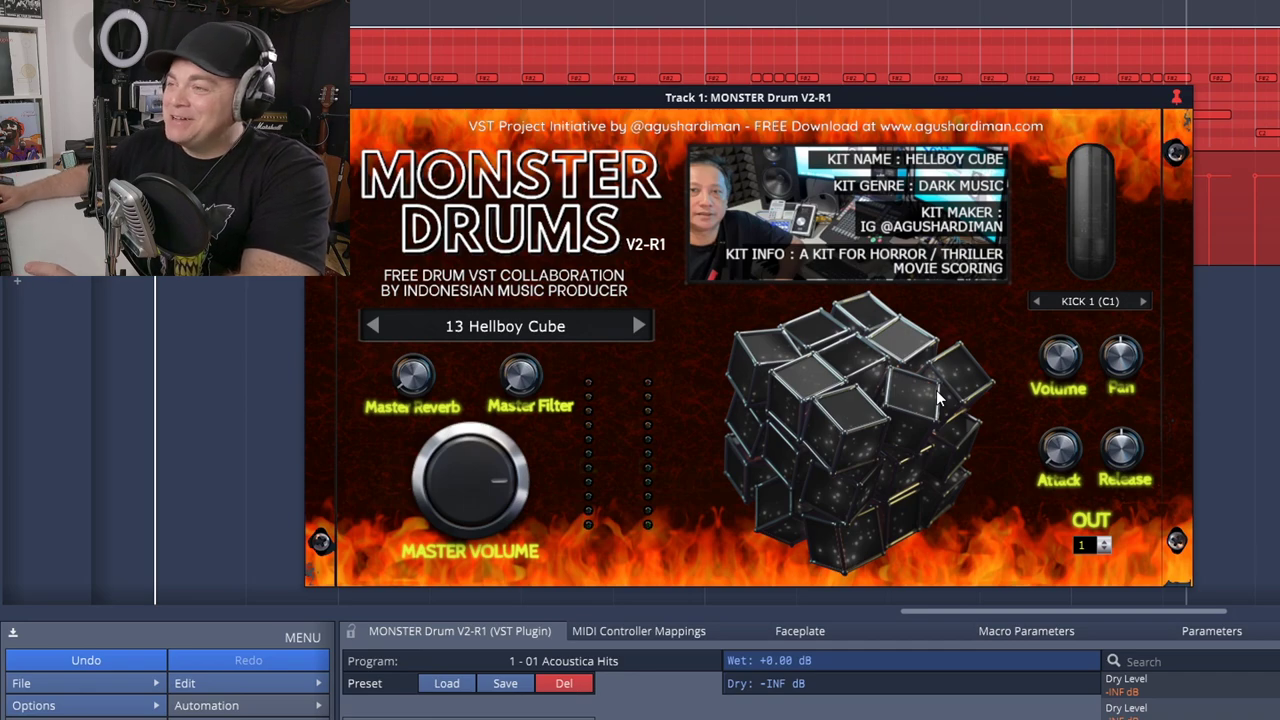
pyautogui.click(481, 331)
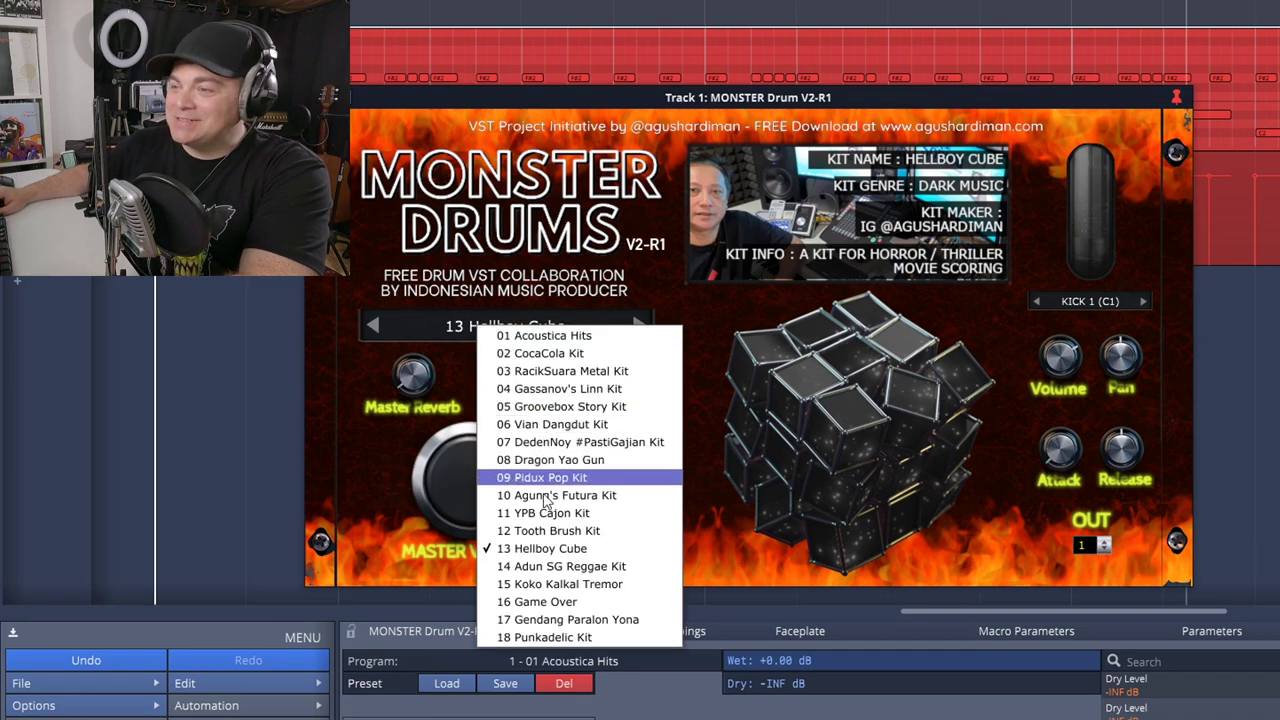
# - Load the 14 Adun SG Reggae Kit and briefly play the pattern
pyautogui.click(610, 572)
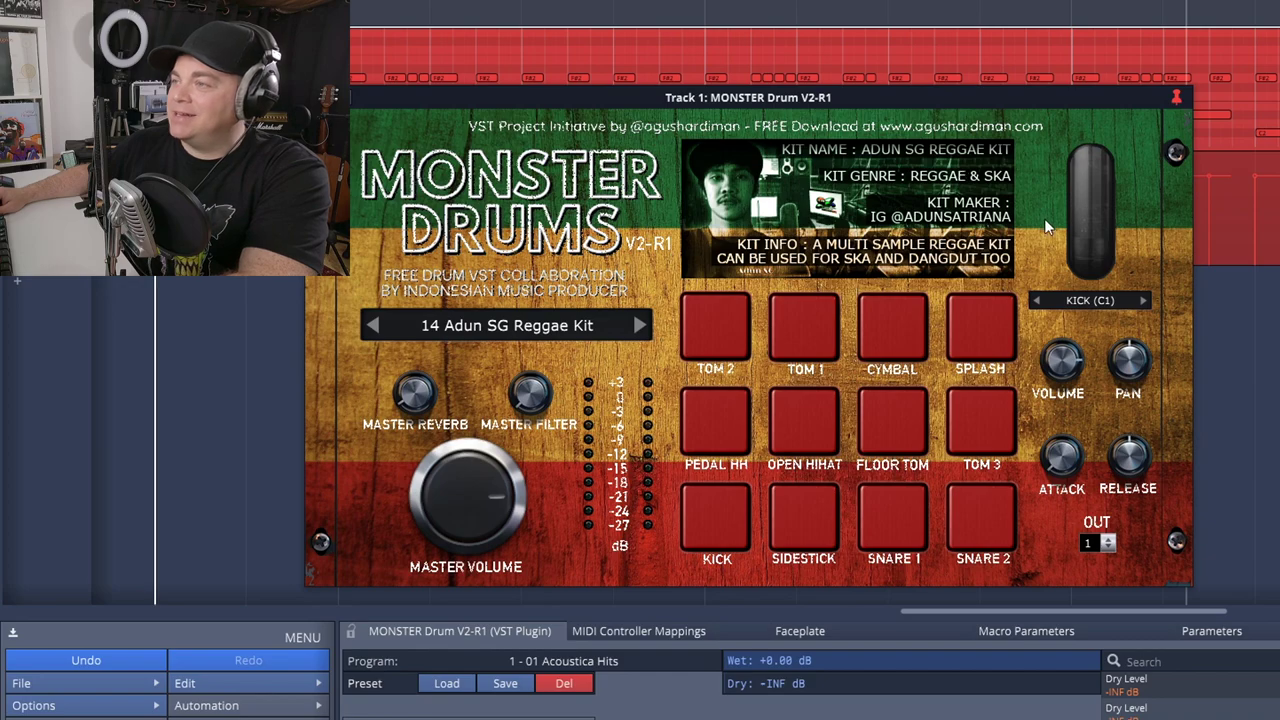
pyautogui.press('space')
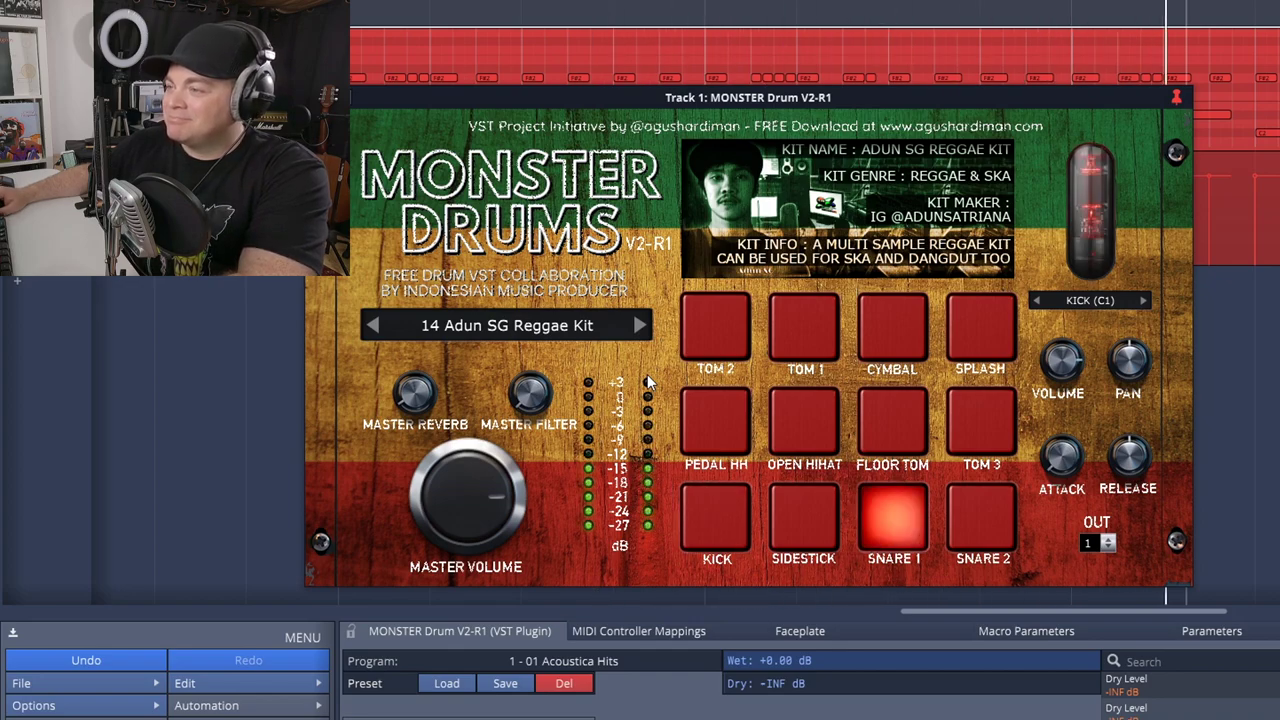
pyautogui.press('space')
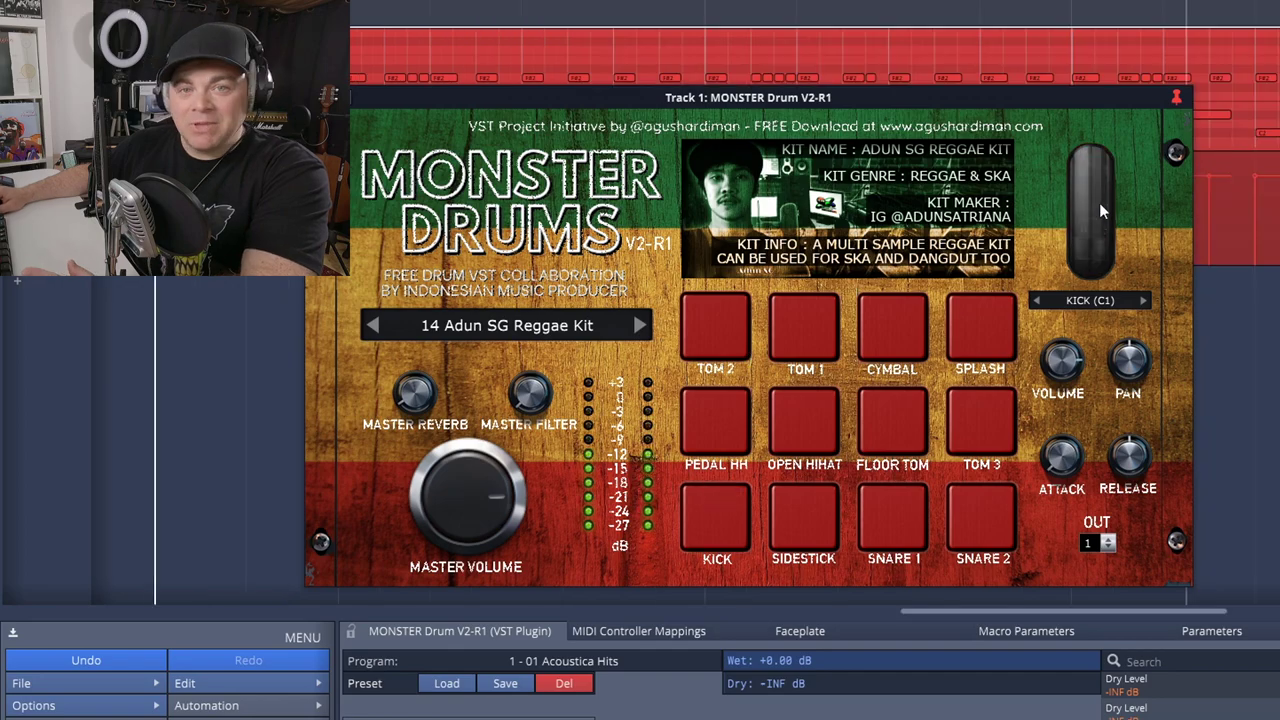
# - Audition the reggae kit's toms, hi-hats, snares, sidestick and kick, then bring up the kit list
pyautogui.click(712, 340)
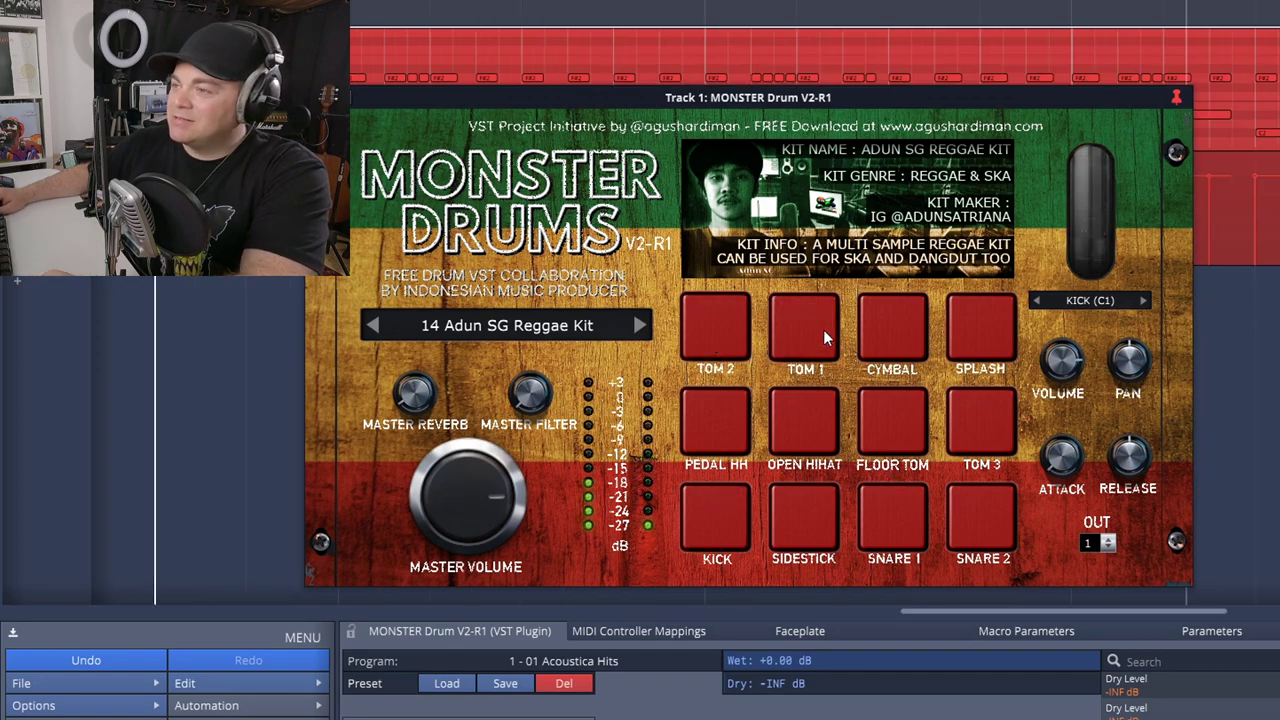
pyautogui.click(910, 440)
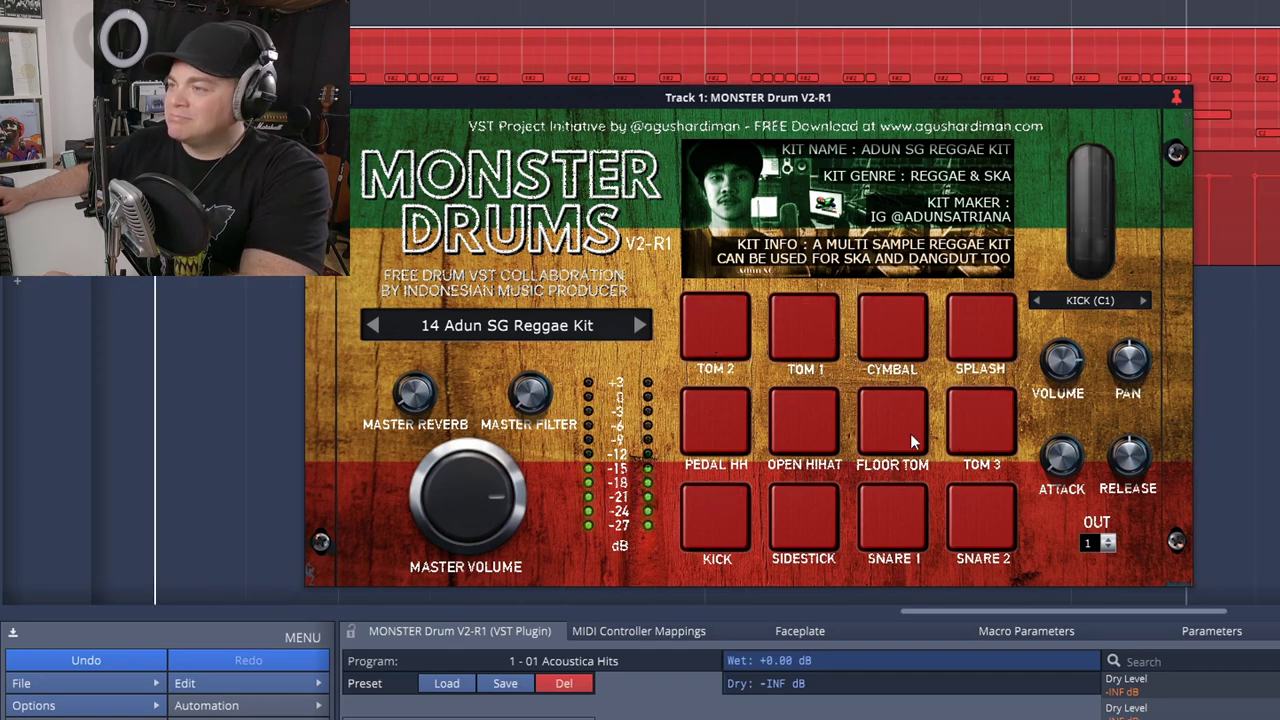
pyautogui.click(790, 424)
pyautogui.click(729, 426)
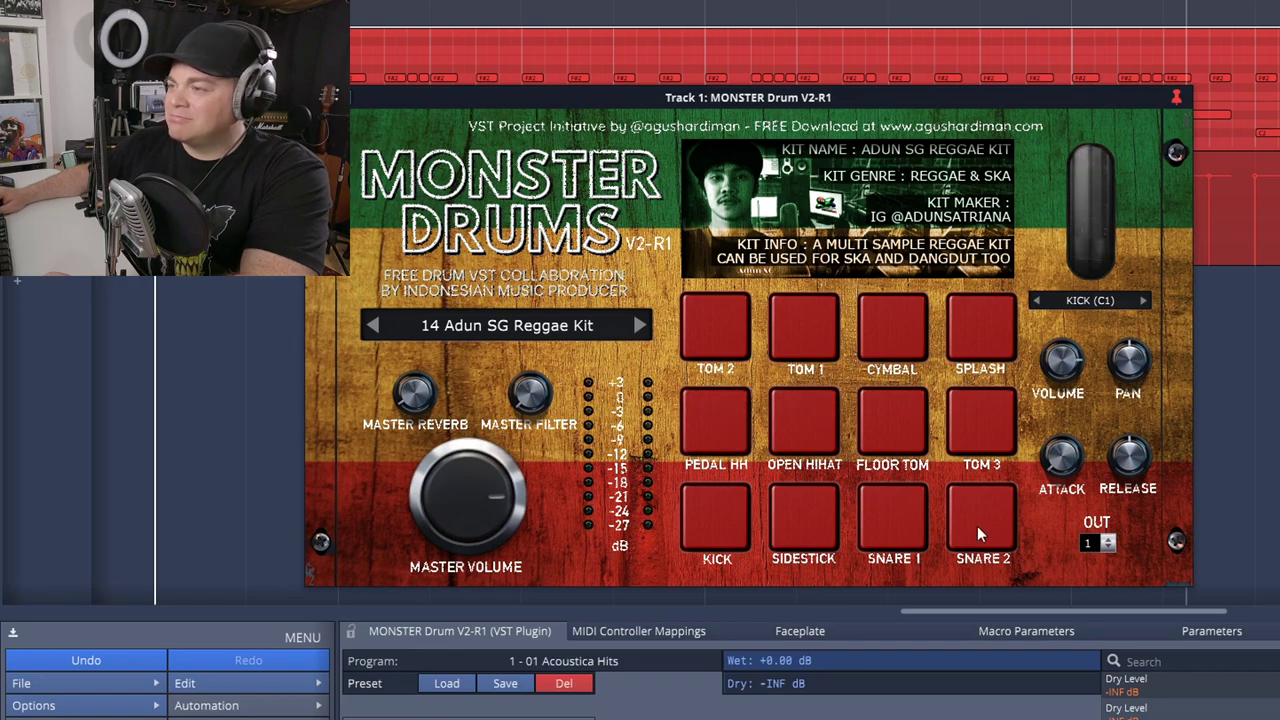
pyautogui.click(979, 526)
pyautogui.click(884, 519)
pyautogui.click(798, 520)
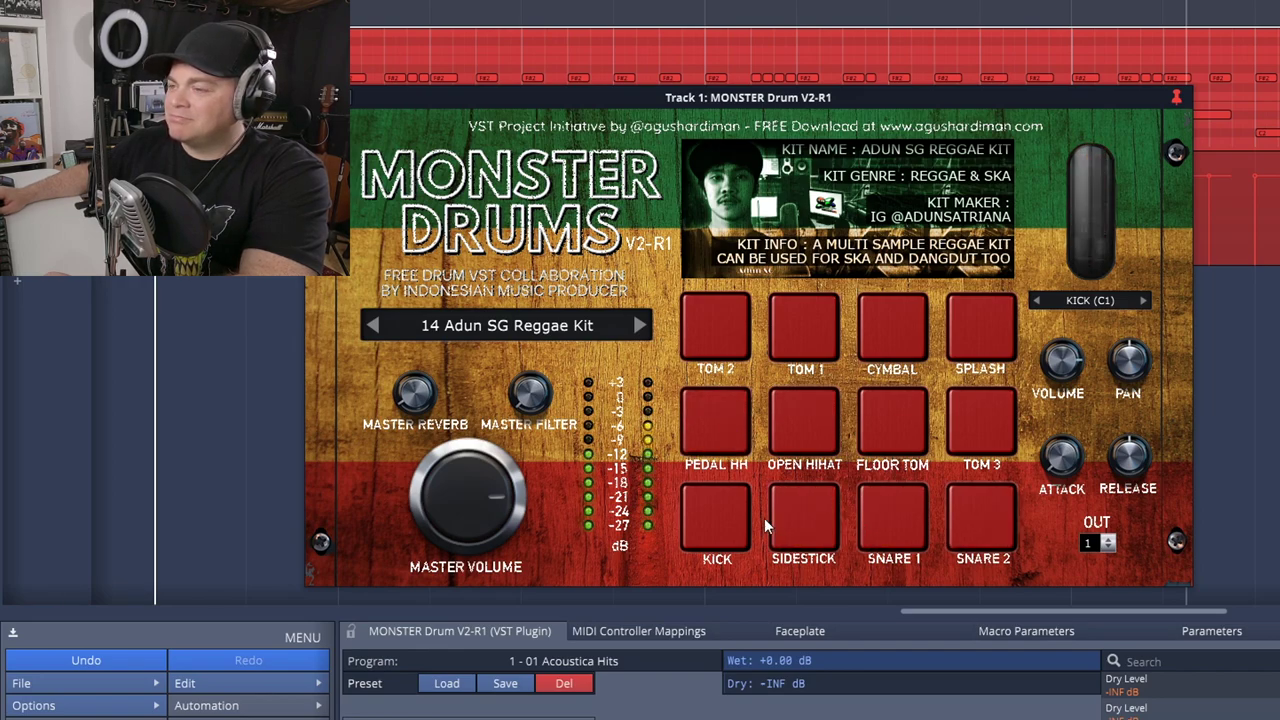
pyautogui.click(710, 524)
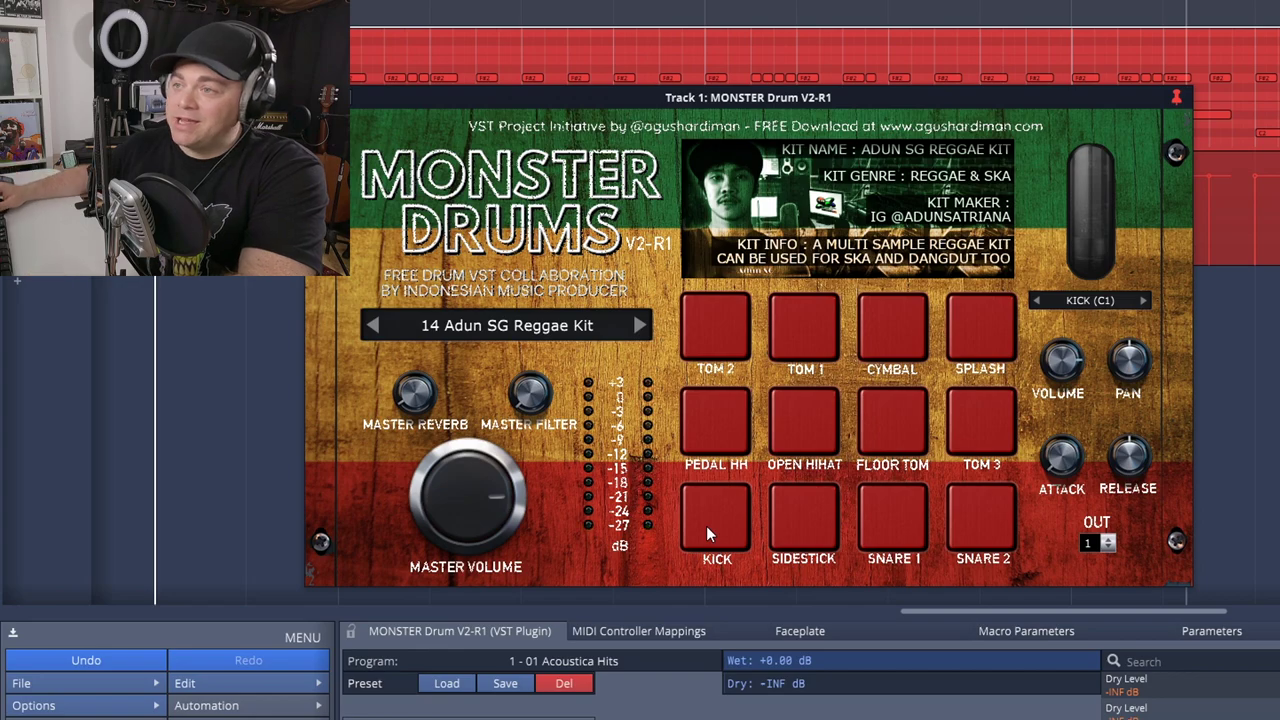
pyautogui.click(520, 330)
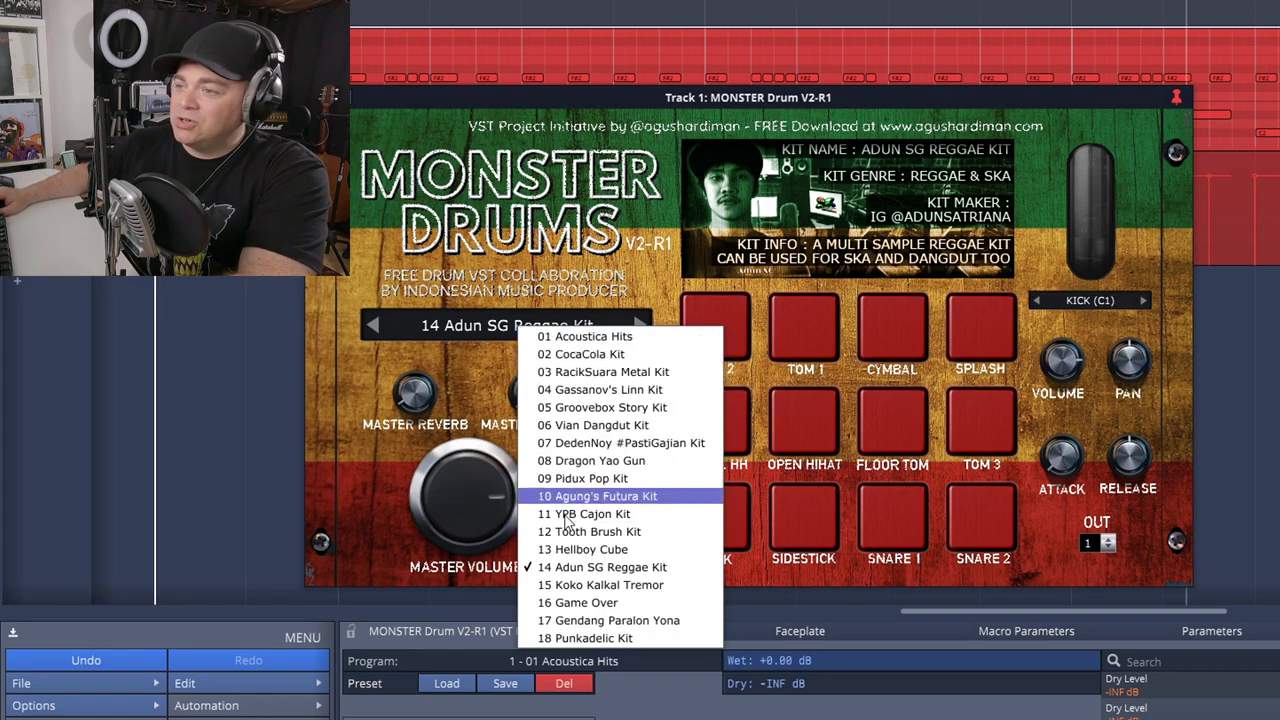
# - Load the 15 Koko Kalkal Tremor kit, play it, and audition its crash and Chinese cymbals
pyautogui.click(933, 560)
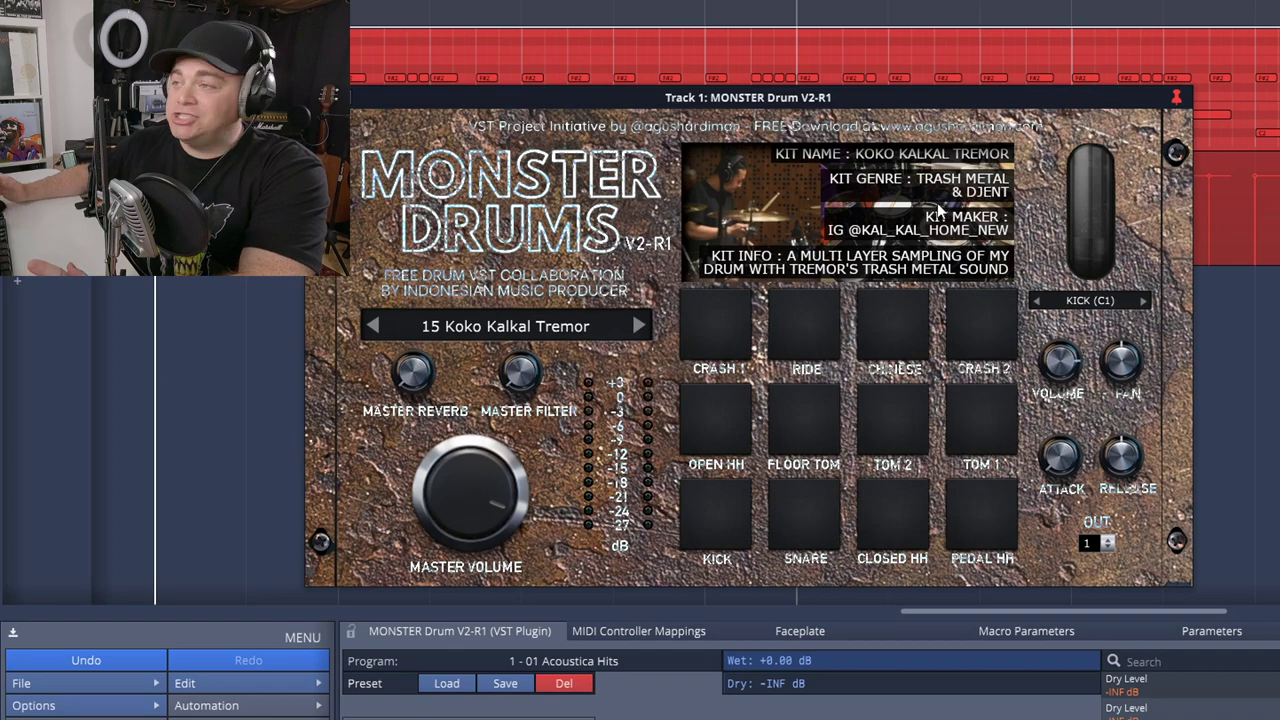
pyautogui.press('space')
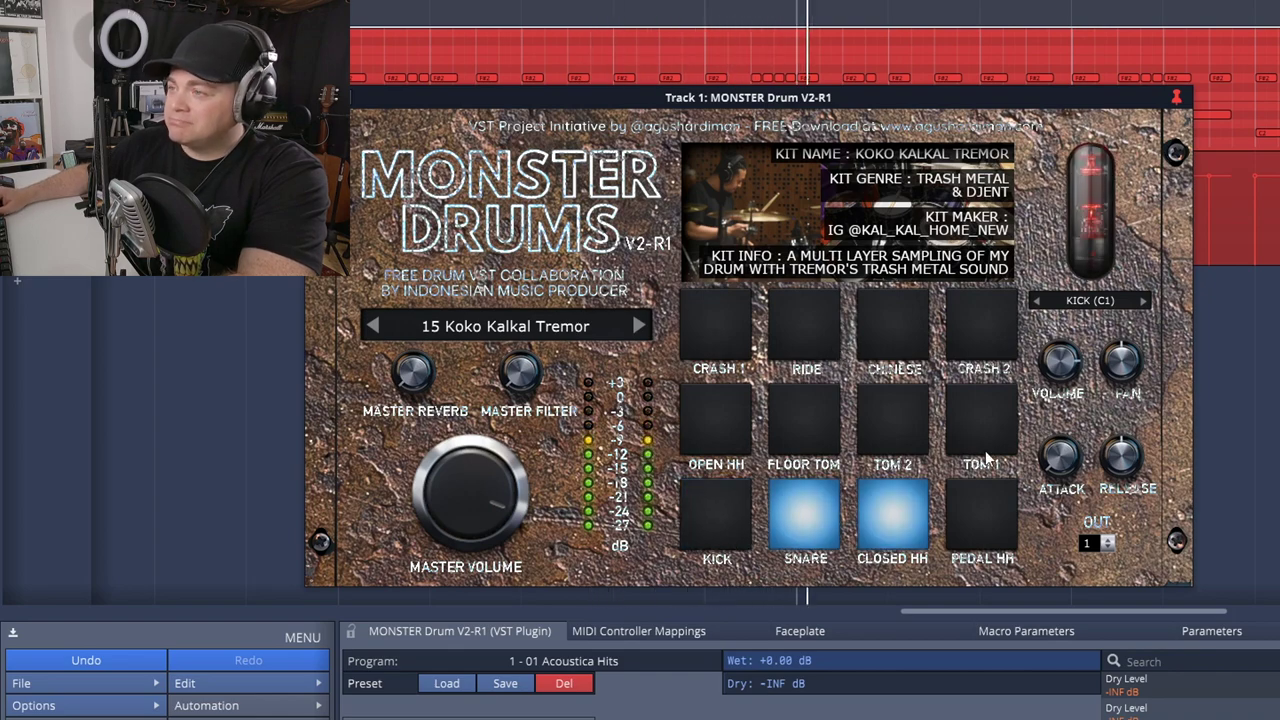
pyautogui.click(745, 335)
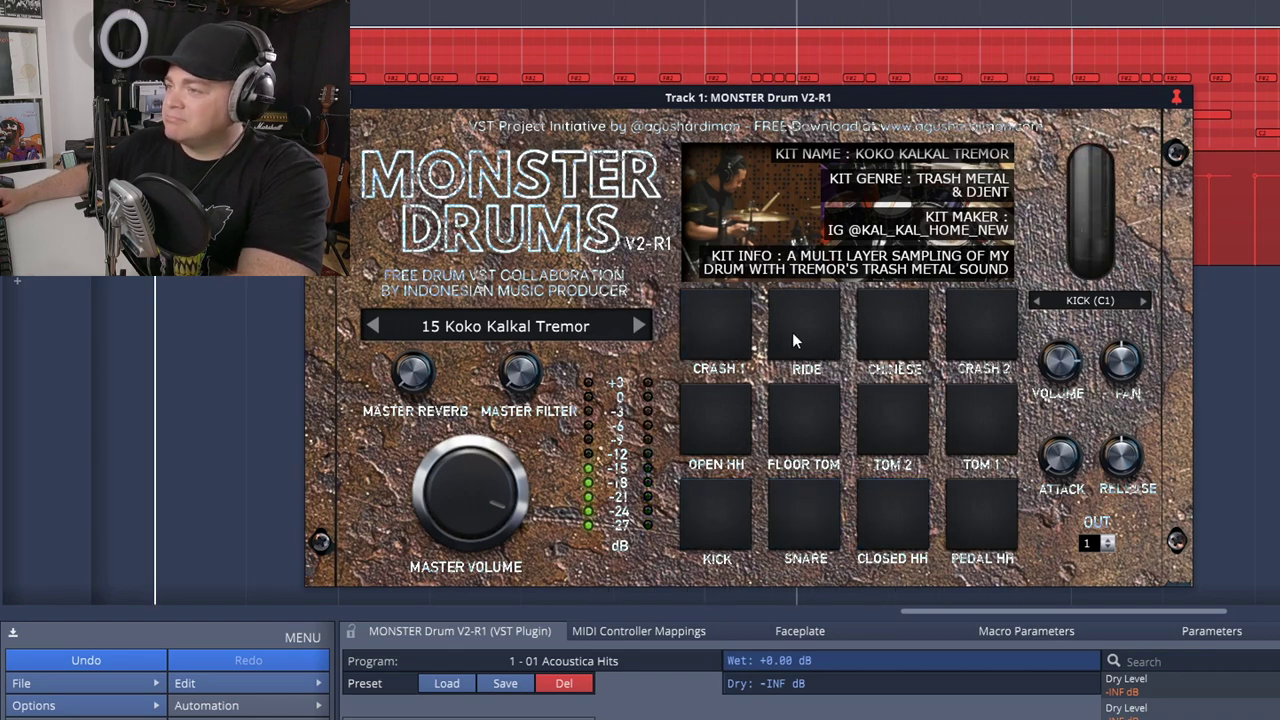
pyautogui.click(893, 328)
pyautogui.click(980, 328)
# - Audition TOM 1, TOM 2, CLOSED HH and SNARE, then switch to the 16 Game Over kit
pyautogui.click(976, 438)
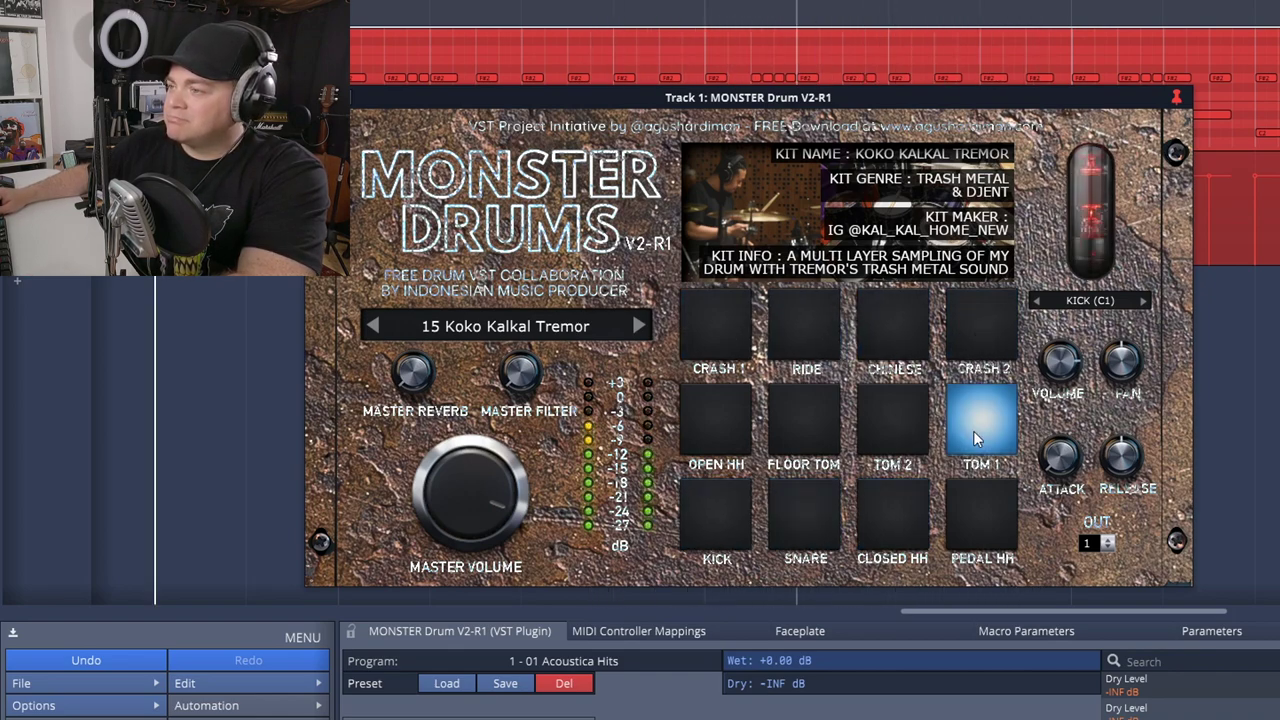
pyautogui.click(893, 428)
pyautogui.click(893, 518)
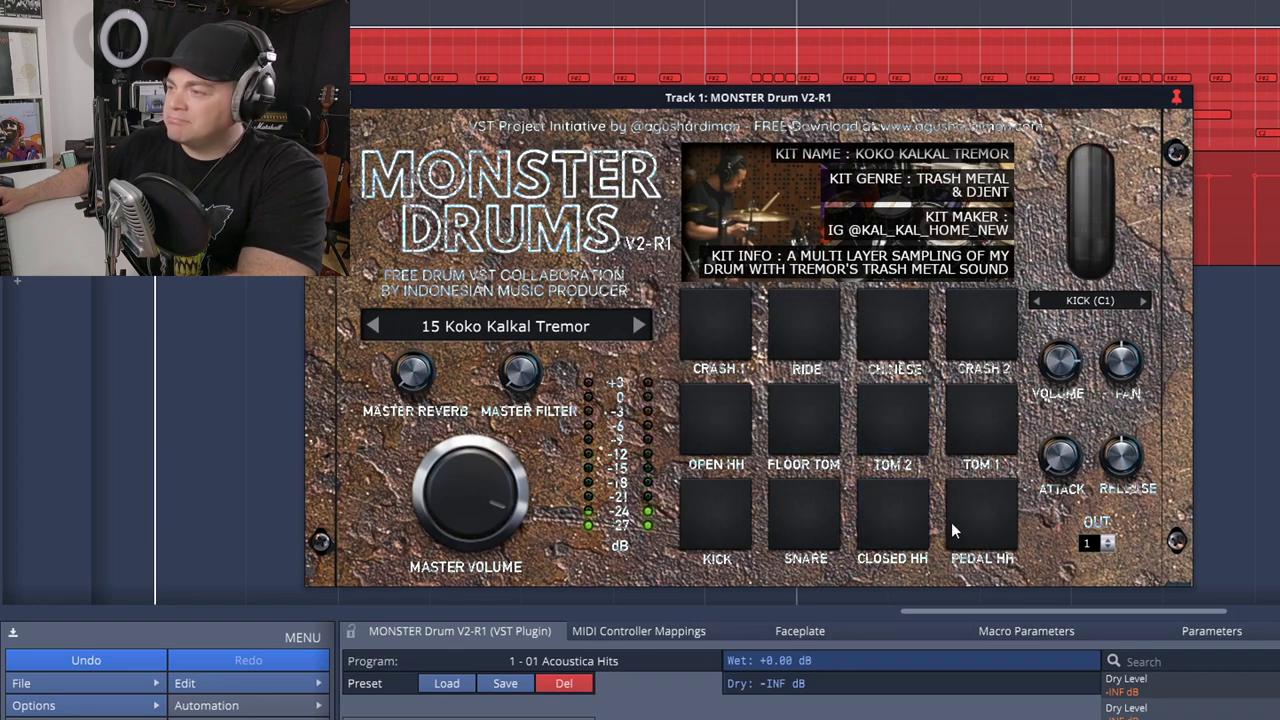
pyautogui.click(805, 515)
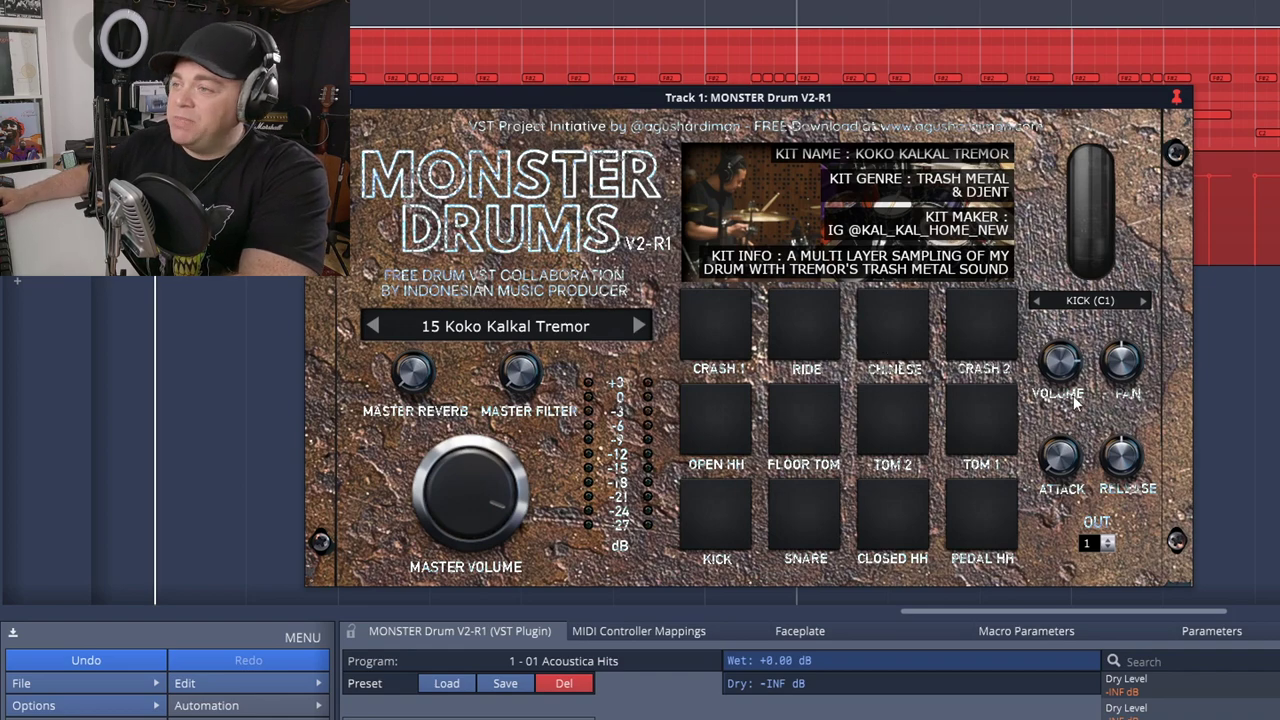
pyautogui.click(515, 333)
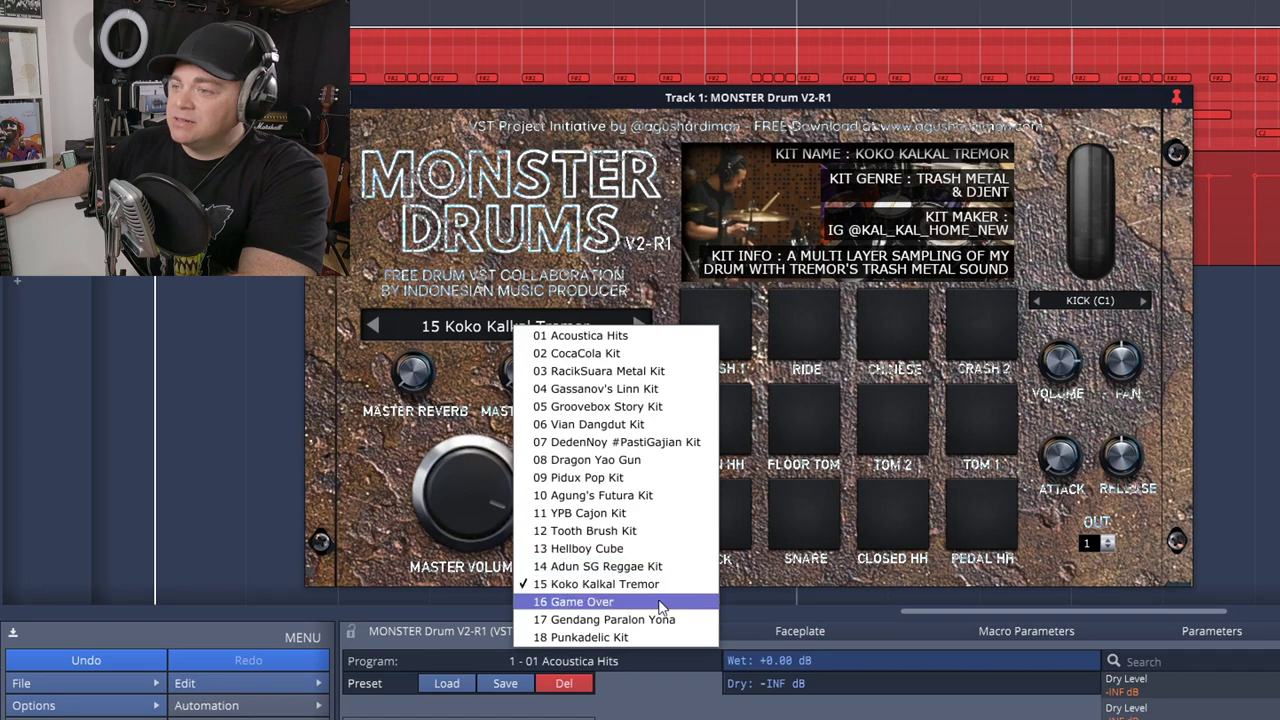
pyautogui.press('Escape')
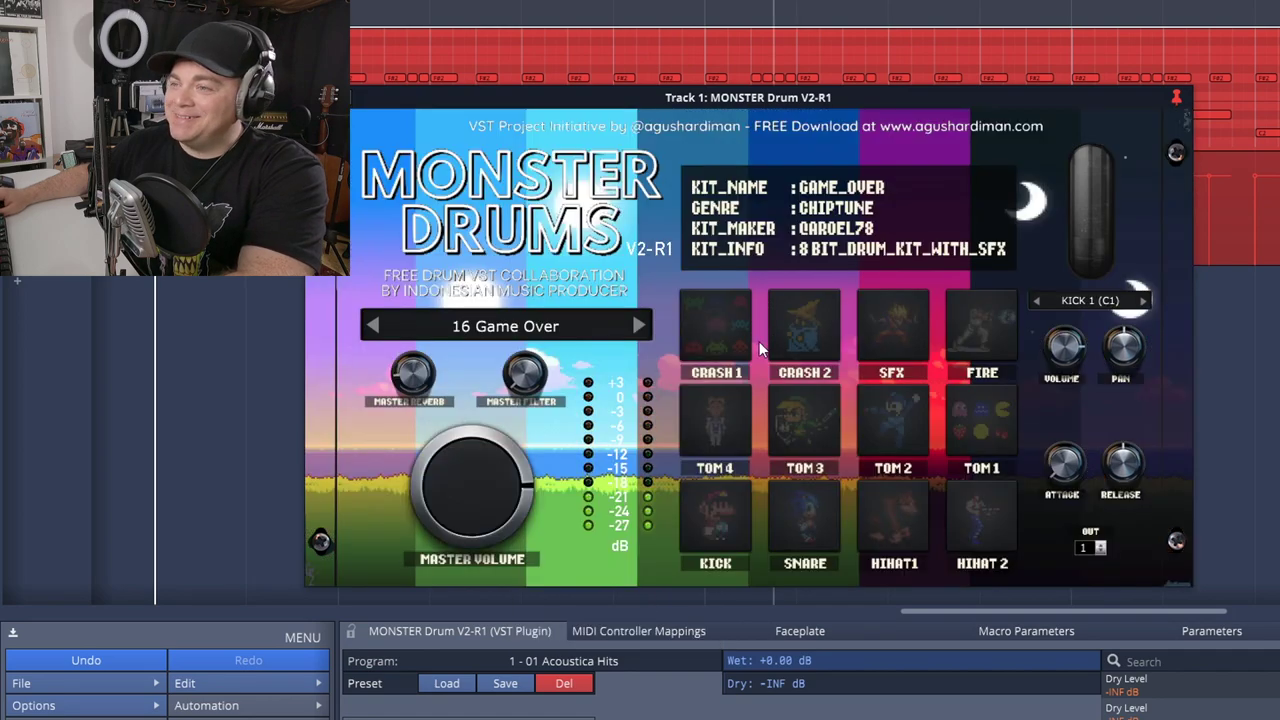
# - Raise the plugin window, start playback, and audition the SFX, FIRE, TOM 1 and TOM 3 pads
pyautogui.moveTo(939, 93); pyautogui.dragTo(950, 59)
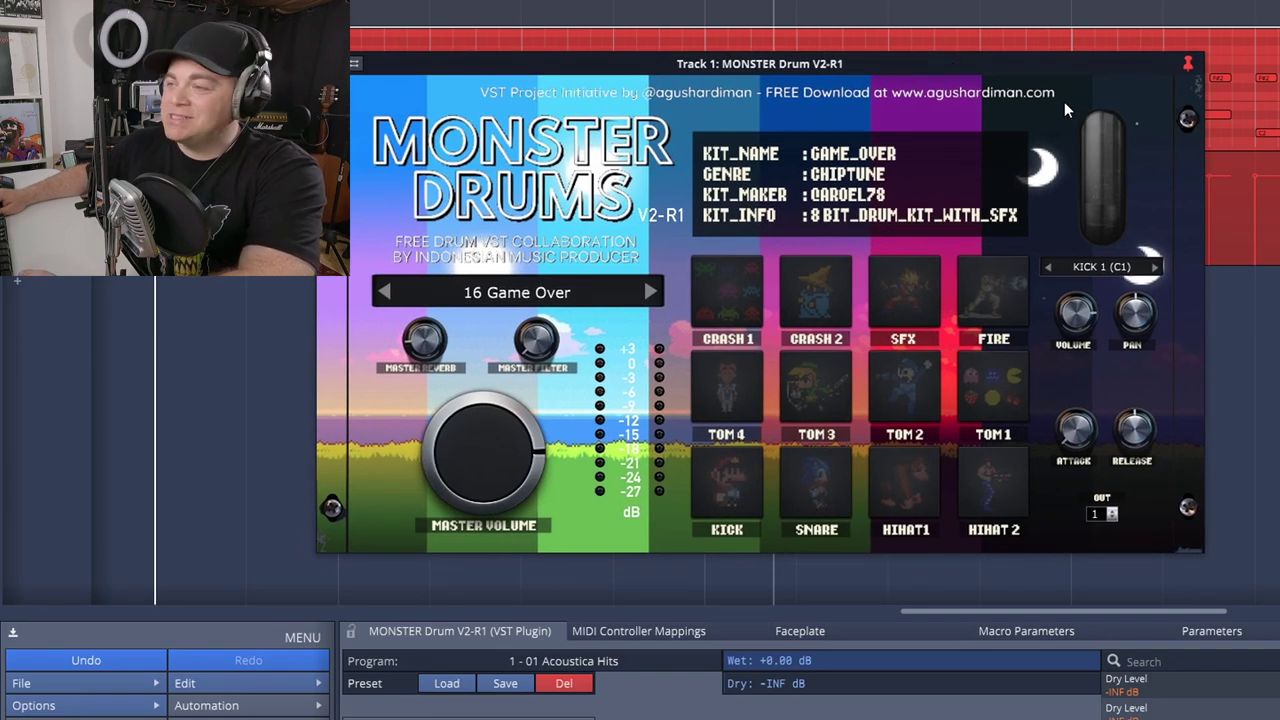
pyautogui.press('space')
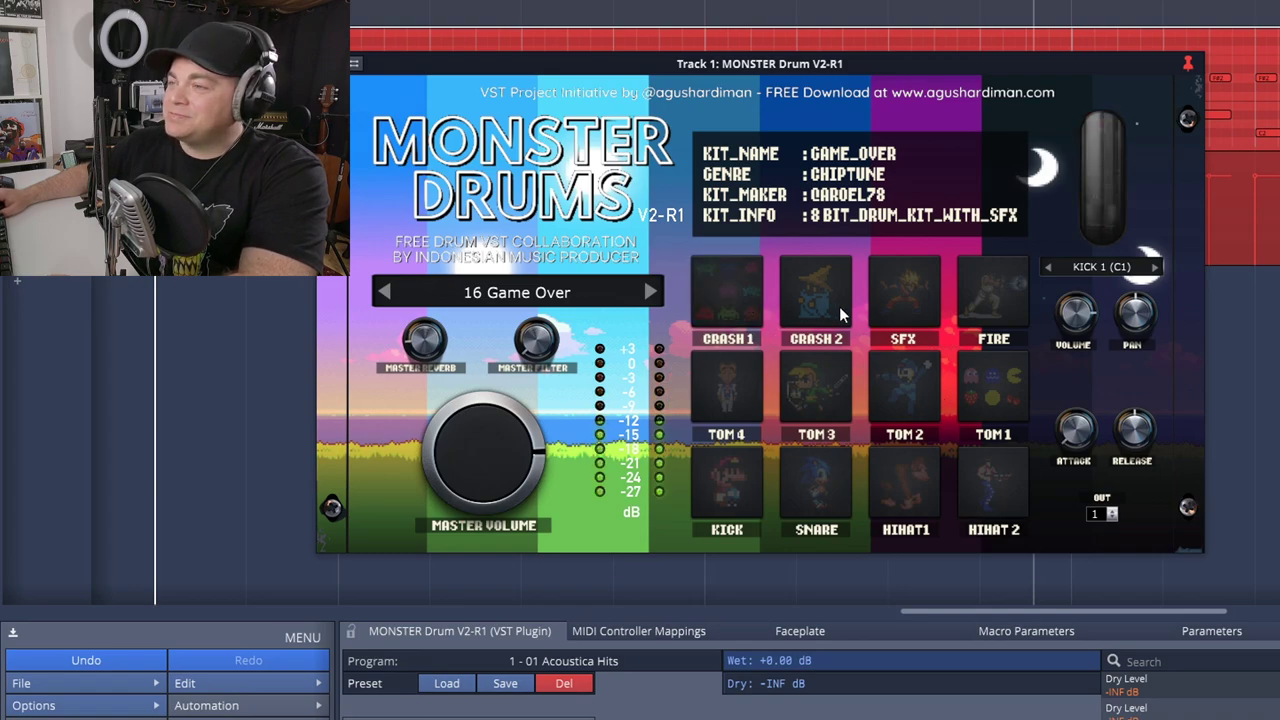
pyautogui.click(912, 300)
pyautogui.click(1012, 336)
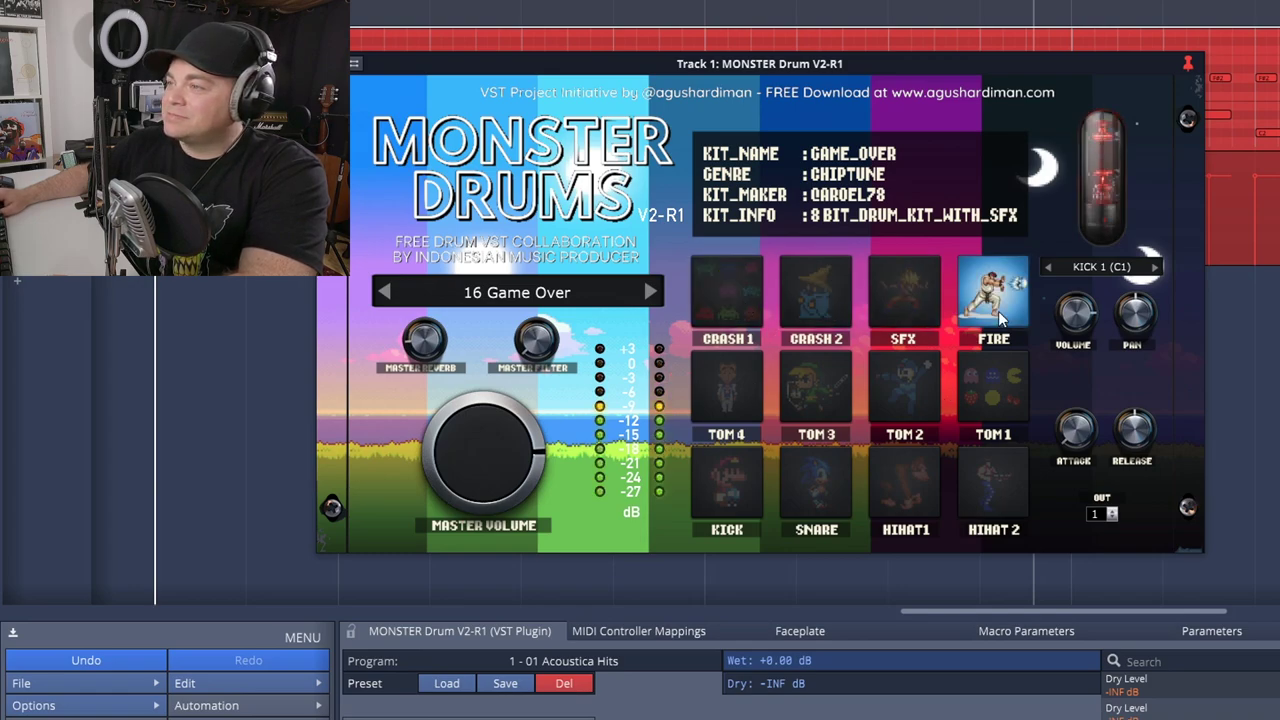
pyautogui.click(1012, 369)
pyautogui.click(816, 398)
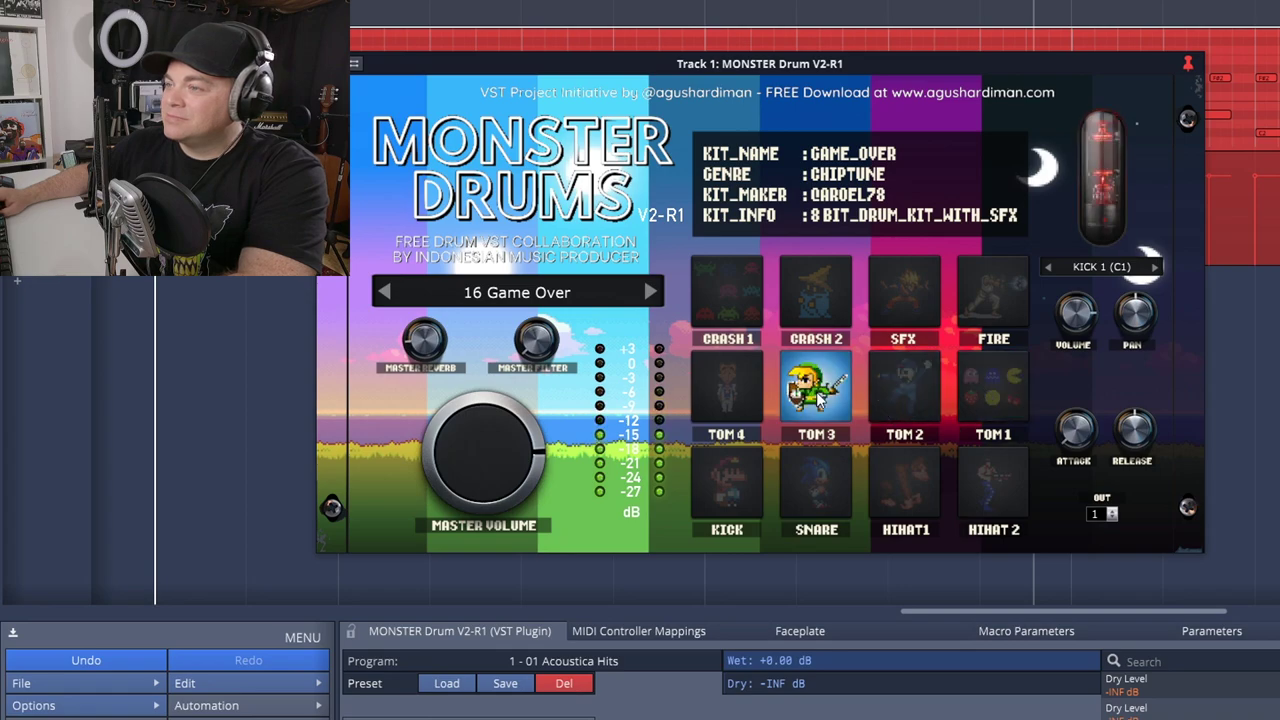
# - Audition the KICK, SNARE, both hi-hats and CRASH 1, then open and dismiss the kit list
pyautogui.click(722, 487)
pyautogui.click(801, 478)
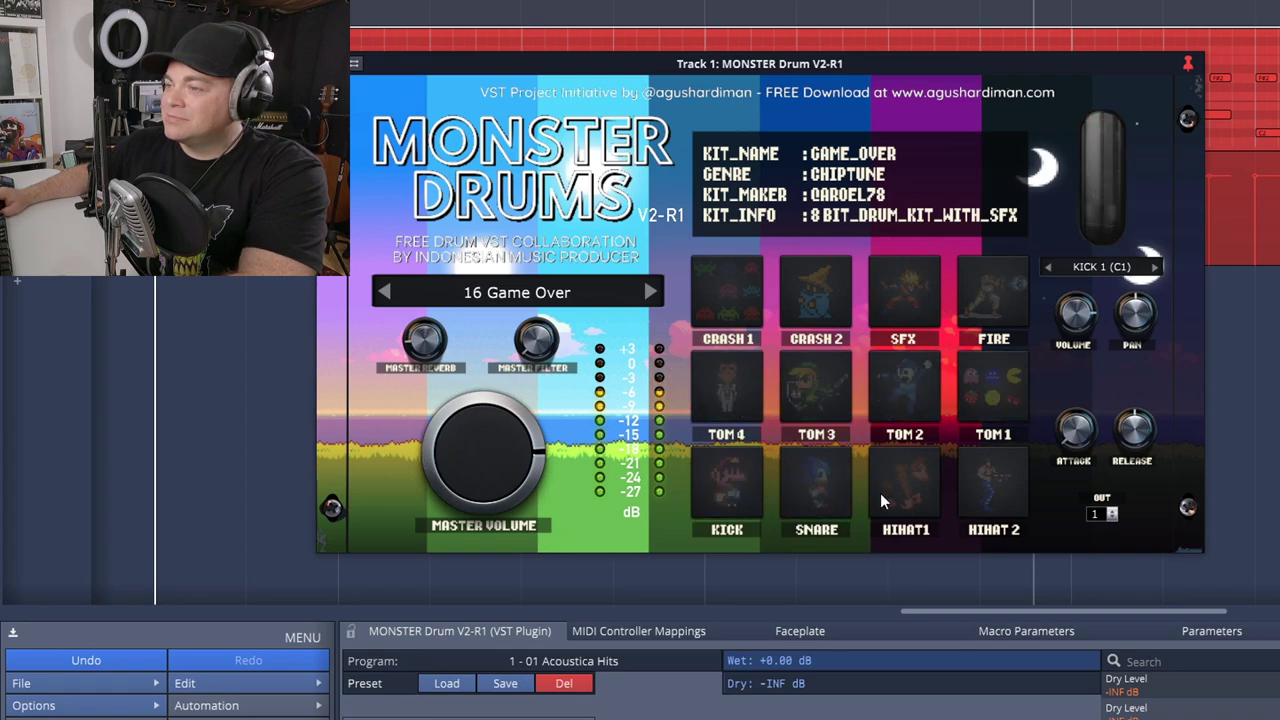
pyautogui.click(905, 485)
pyautogui.click(1008, 507)
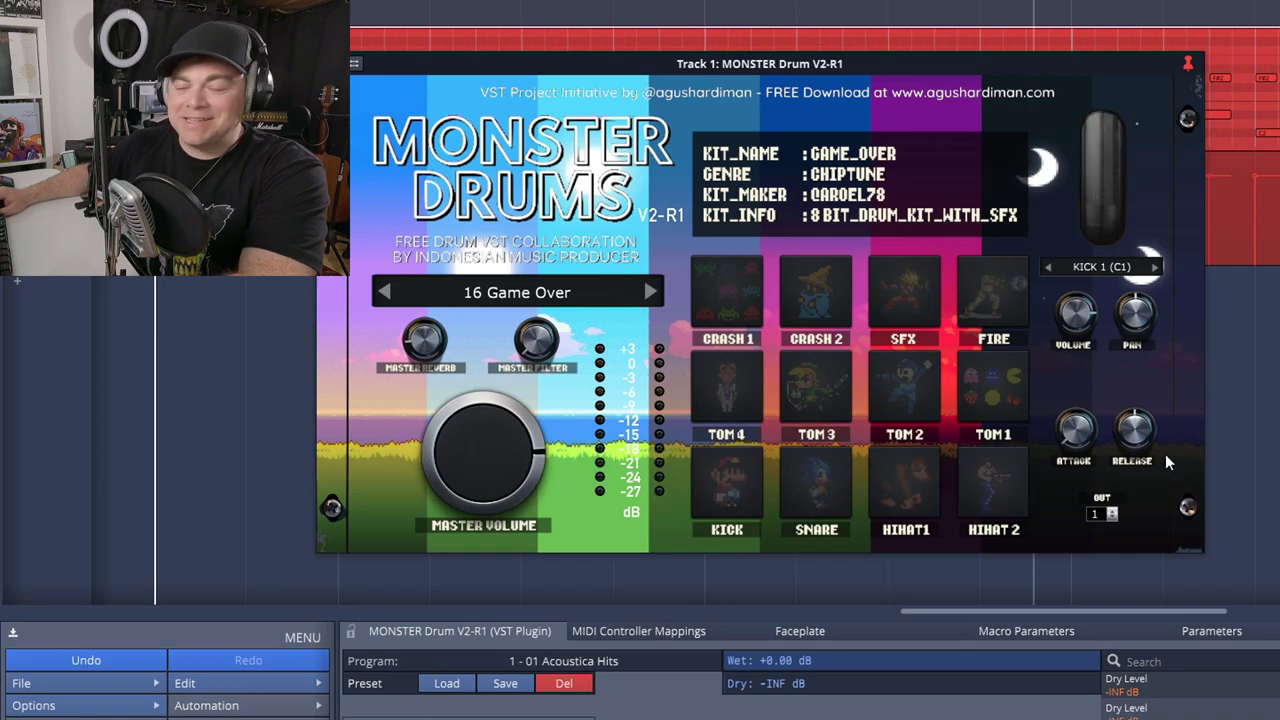
pyautogui.click(729, 485)
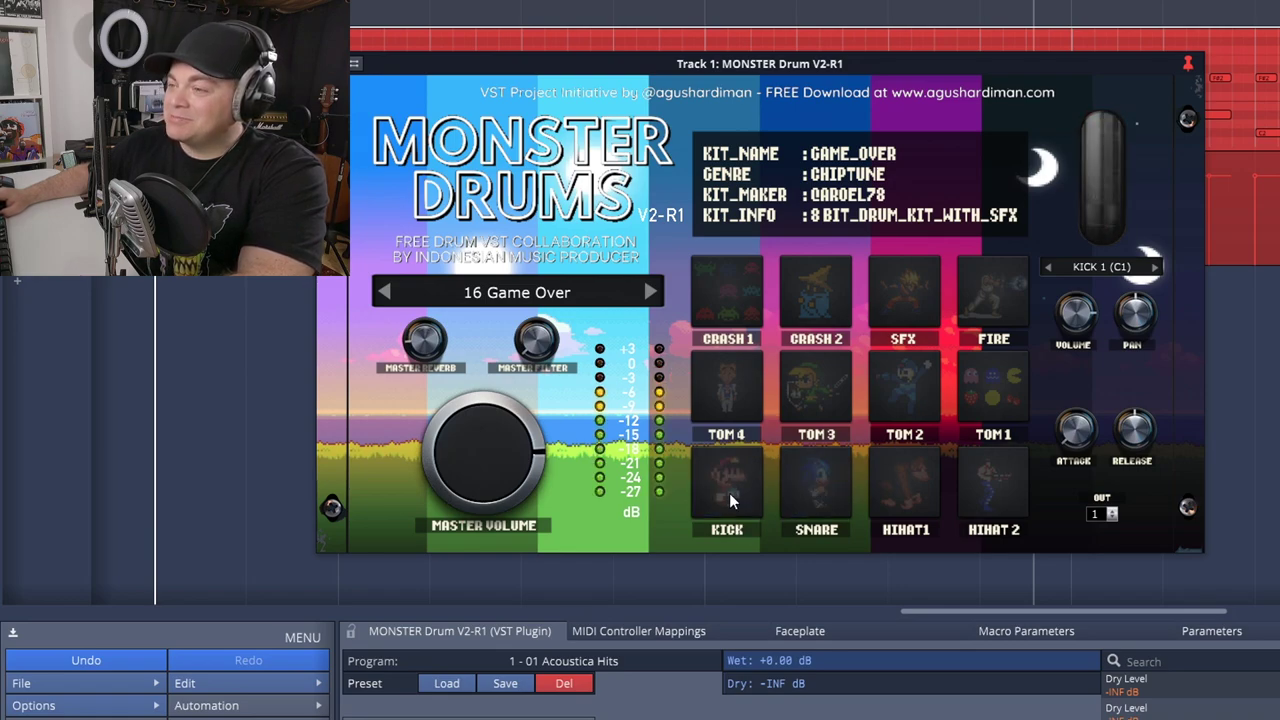
pyautogui.click(731, 302)
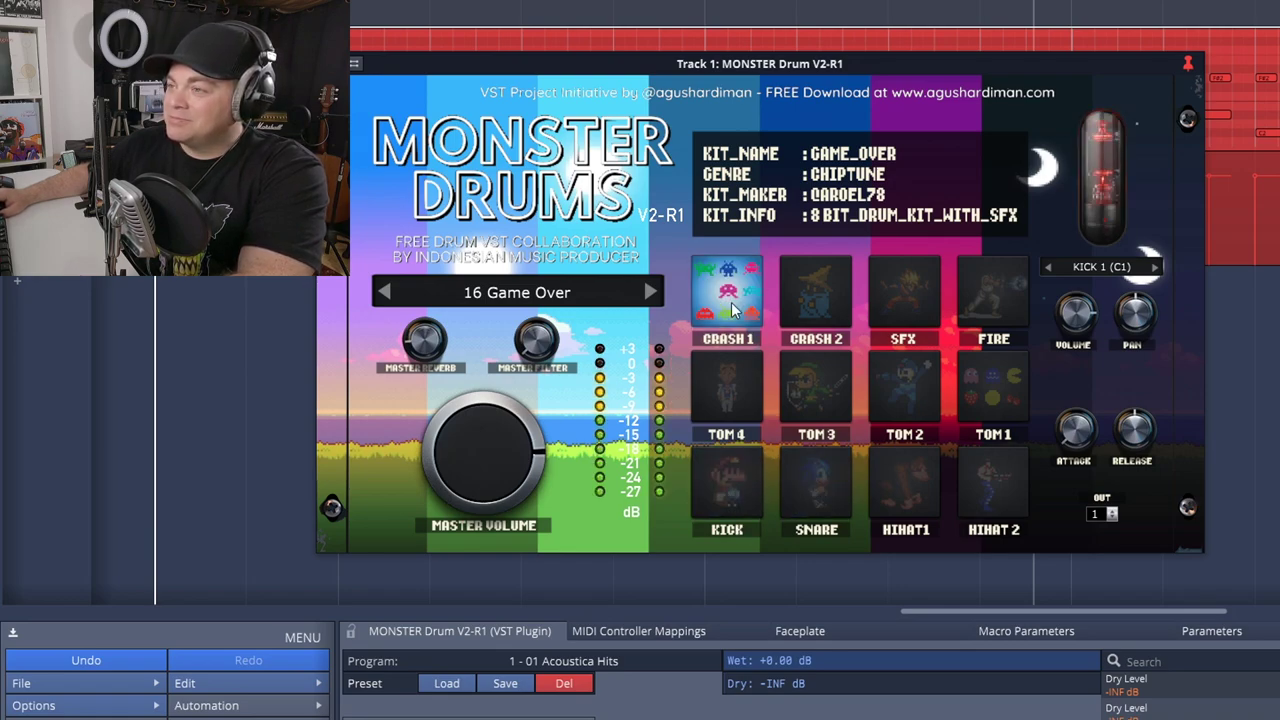
pyautogui.click(574, 294)
pyautogui.click(1058, 541)
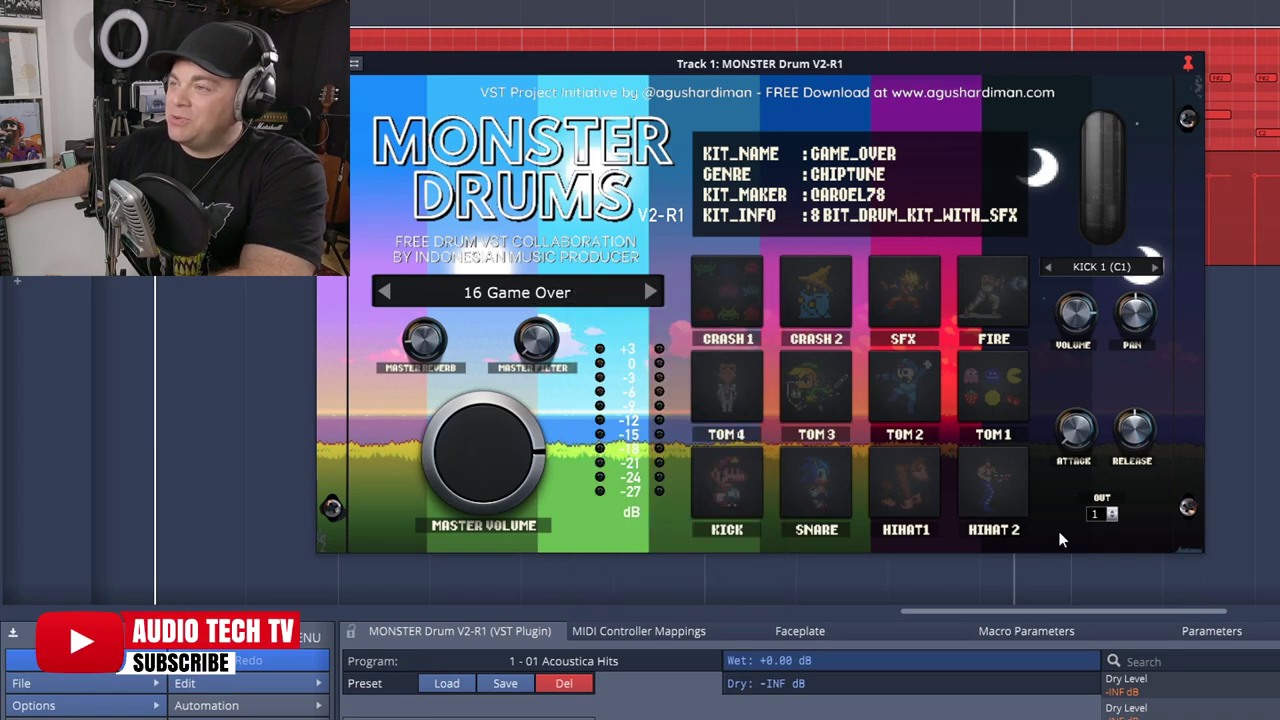
# - Load the 17 Gendang Paralon Yona kit, play the pattern with it, and bring up the kit list
pyautogui.click(650, 291)
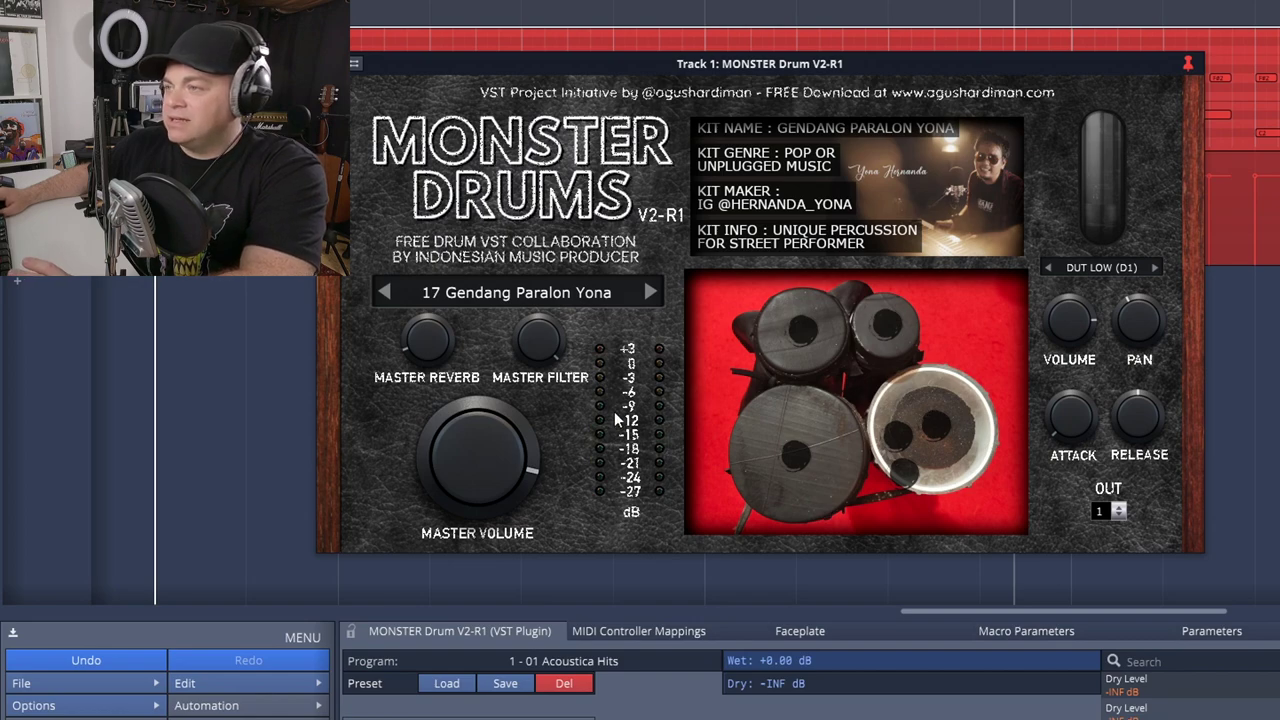
pyautogui.press('space')
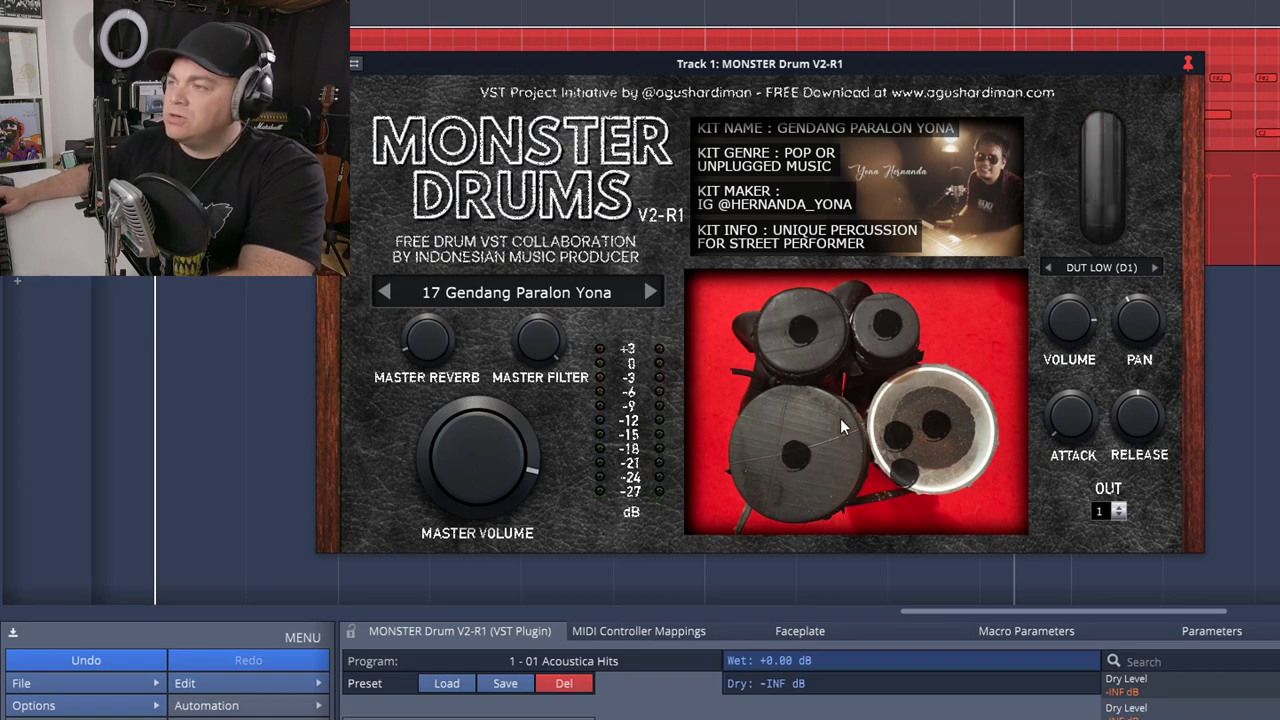
pyautogui.click(592, 294)
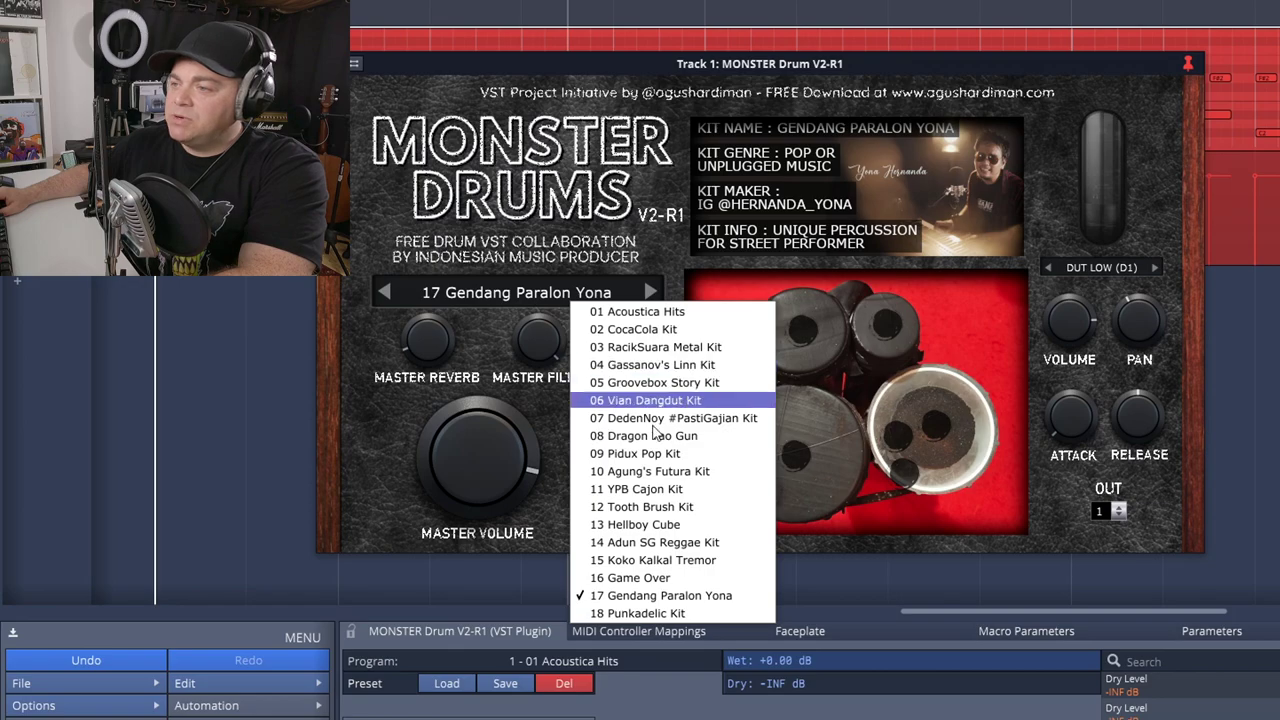
# - Load the 18 Punkadelic Kit, play it, and audition CRASH 1, CRASH 2 and TOM MID
pyautogui.click(676, 614)
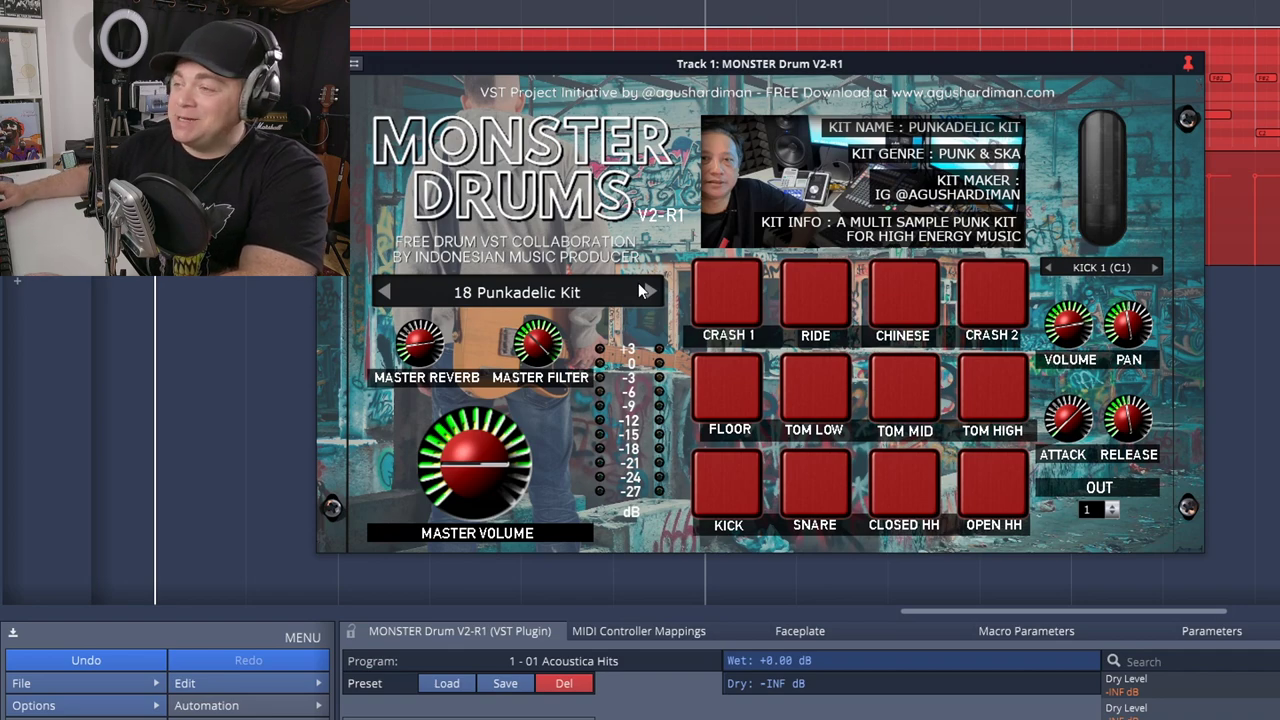
pyautogui.press('space')
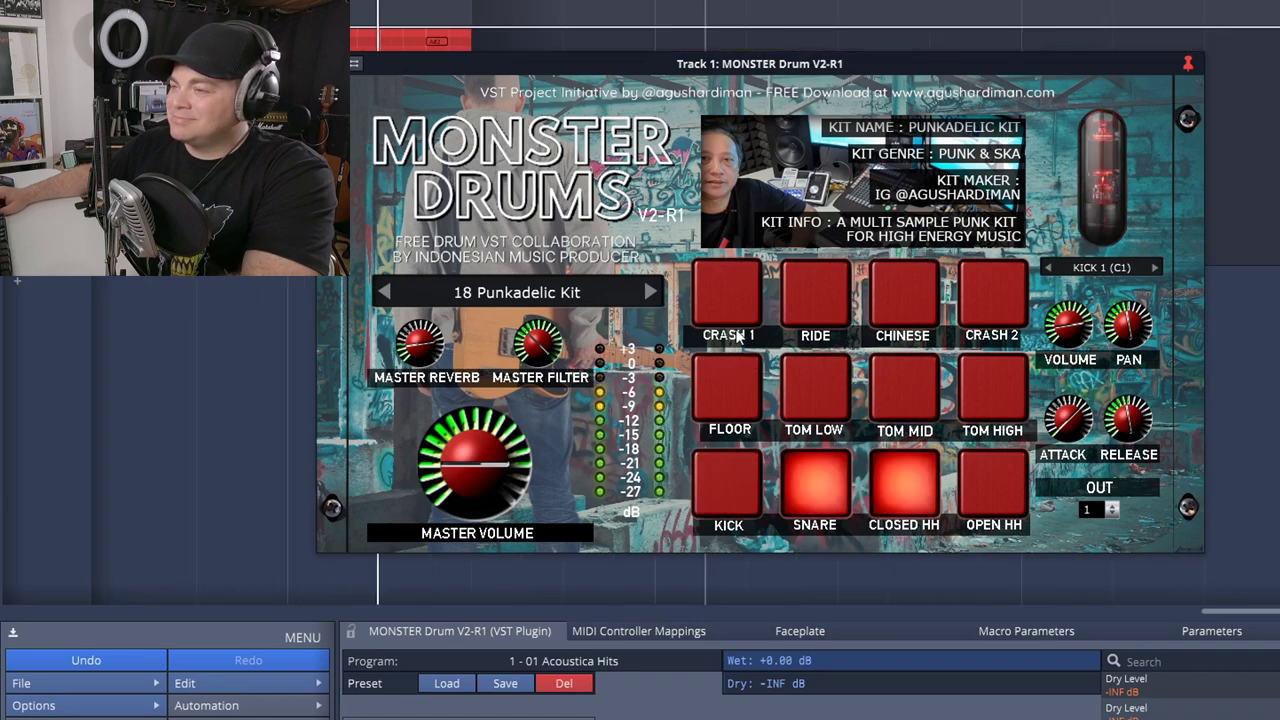
pyautogui.click(729, 299)
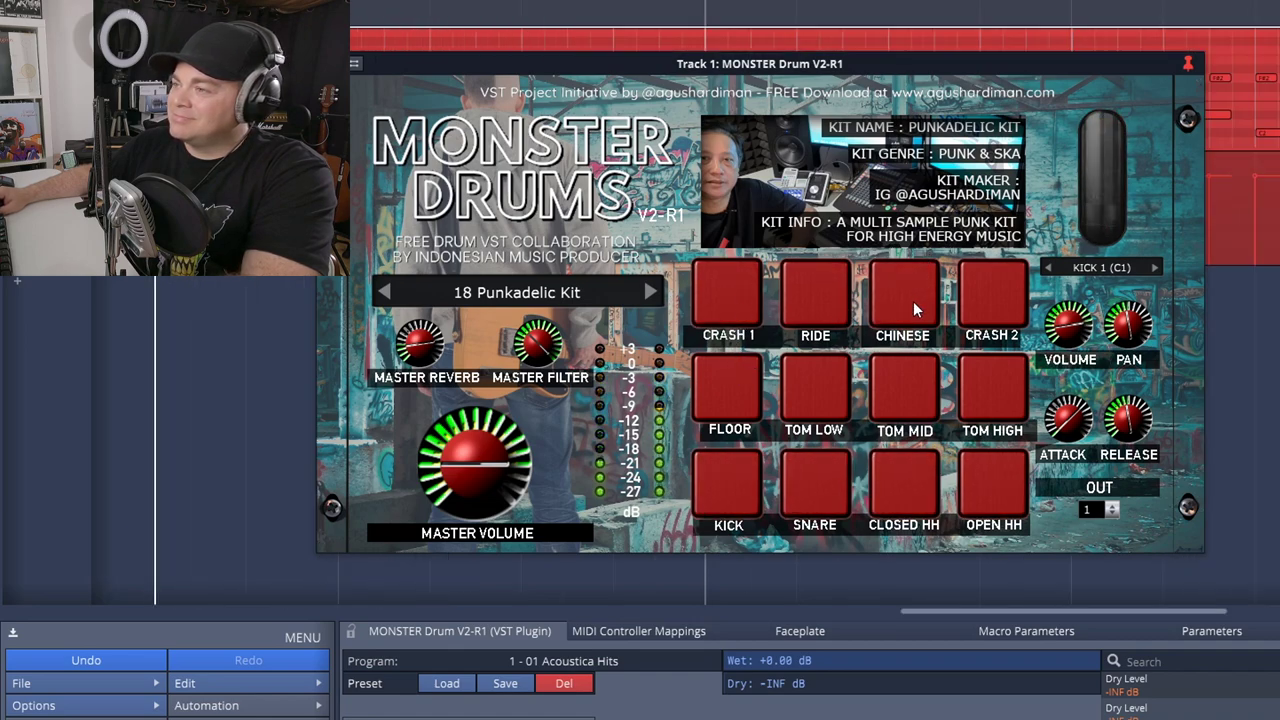
pyautogui.click(987, 295)
pyautogui.click(983, 370)
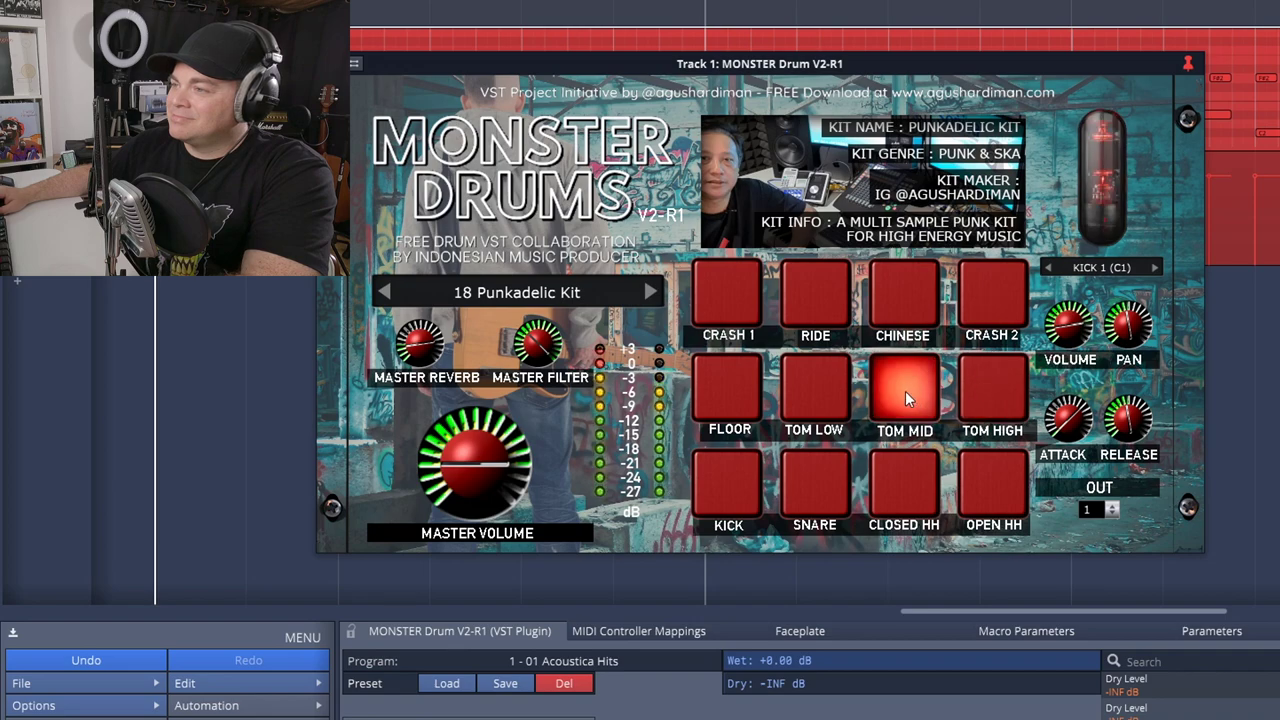
# - Audition the Punkadelic kit's FLOOR, OPEN HH, SNARE and KICK pads repeatedly
pyautogui.click(712, 385)
pyautogui.click(985, 491)
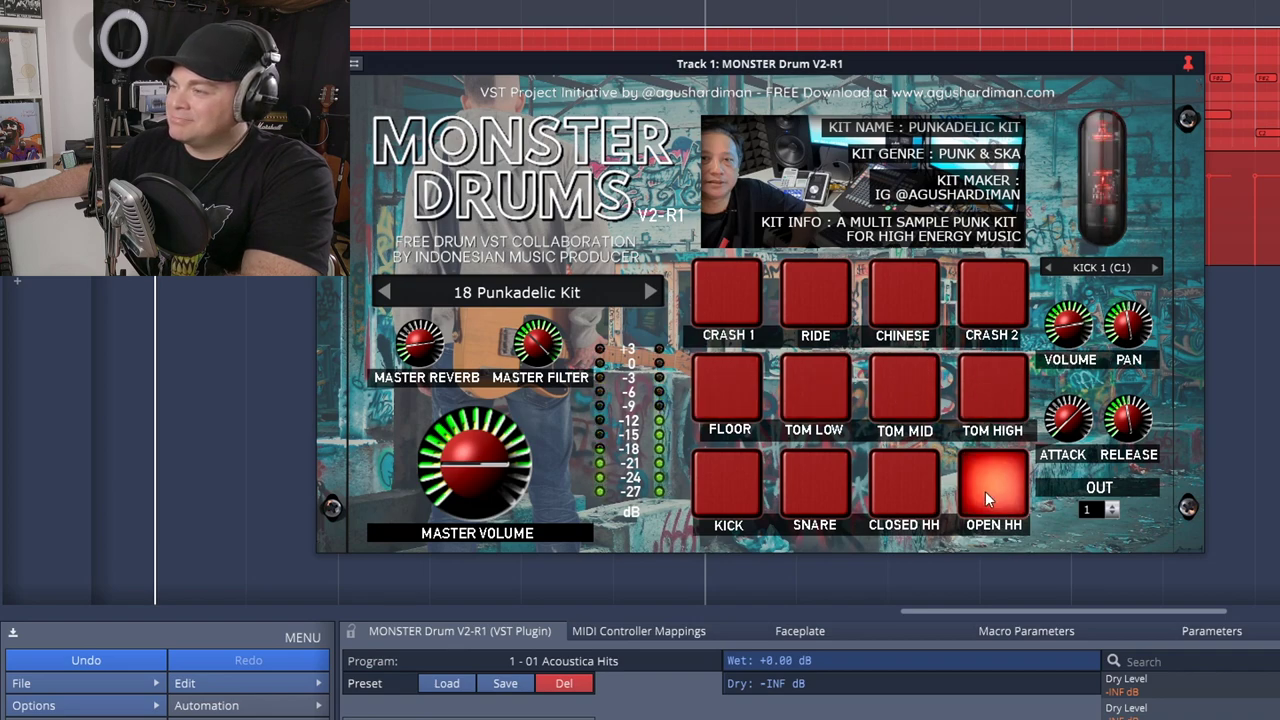
pyautogui.click(812, 488)
pyautogui.click(721, 486)
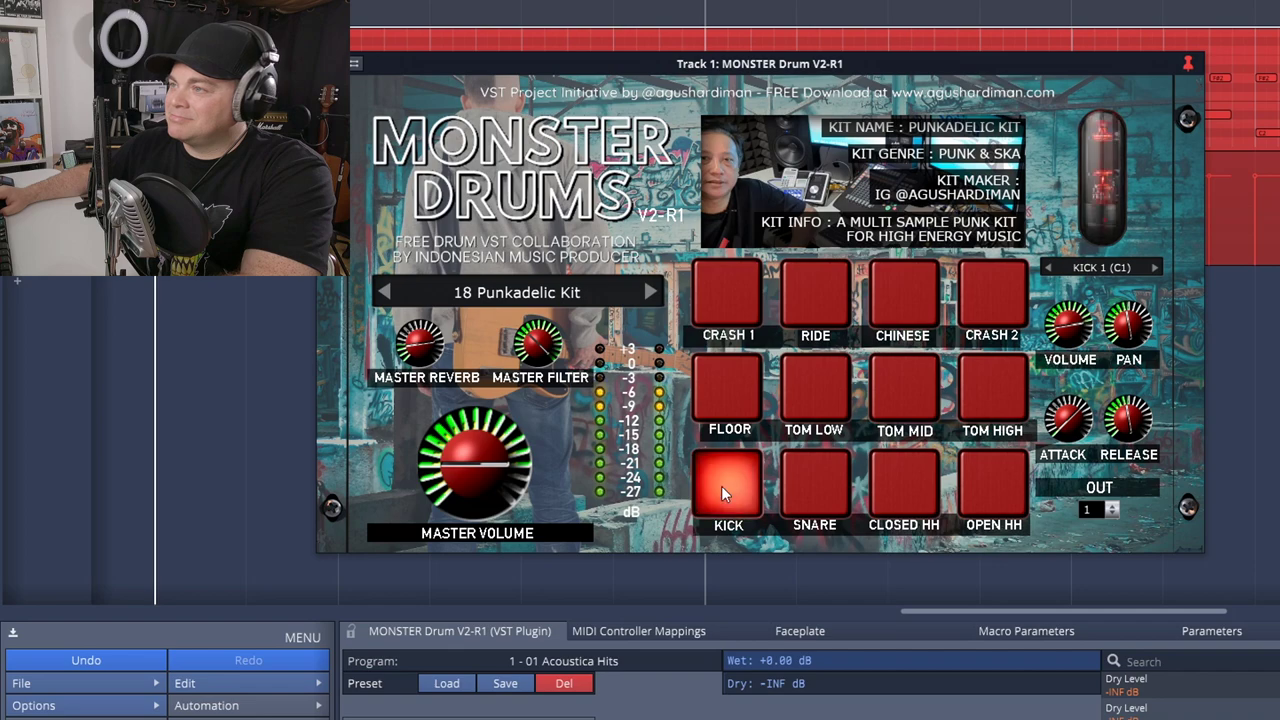
pyautogui.click(718, 481)
pyautogui.click(798, 473)
pyautogui.click(794, 473)
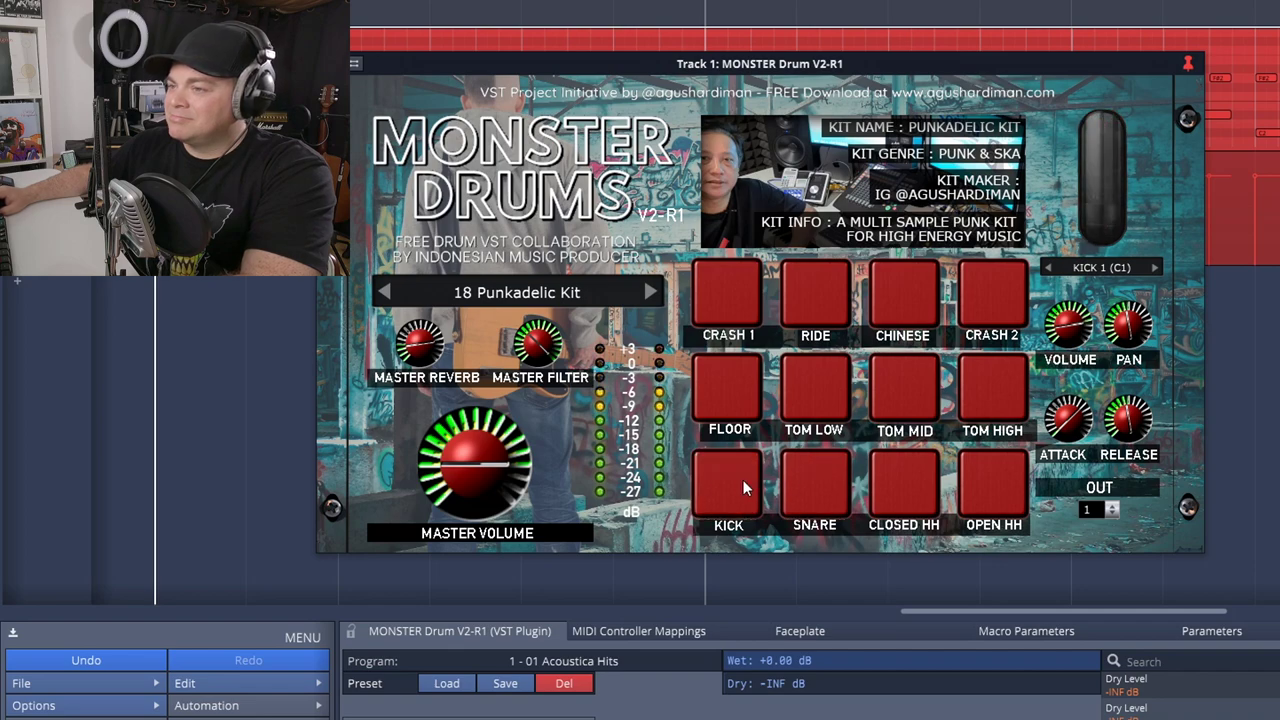